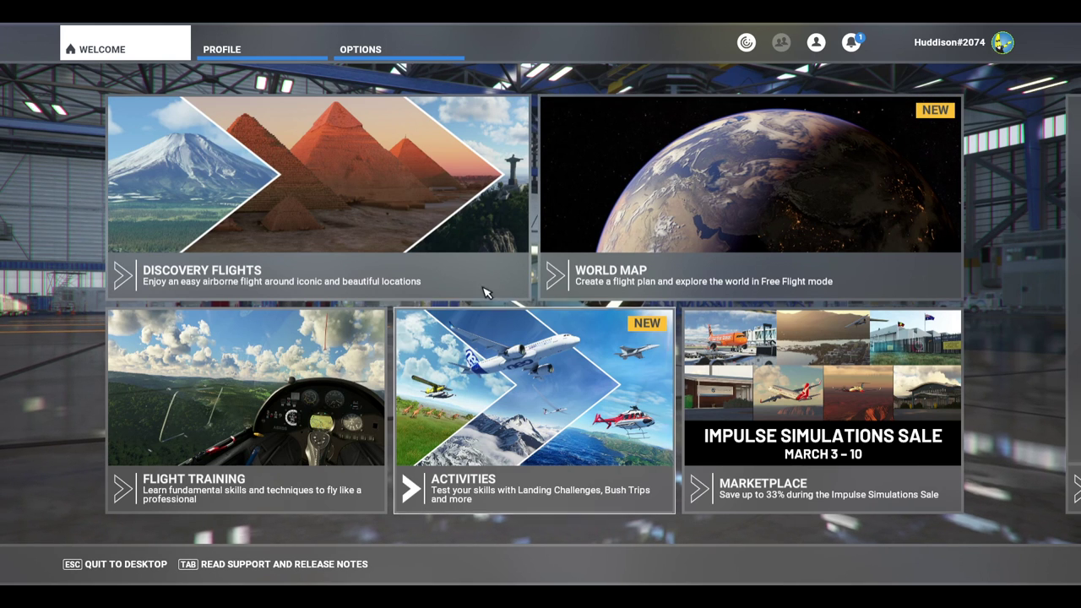
Go from the main welcome menu to the Options page.
{"action": "left_click", "coordinate": [372, 48]}
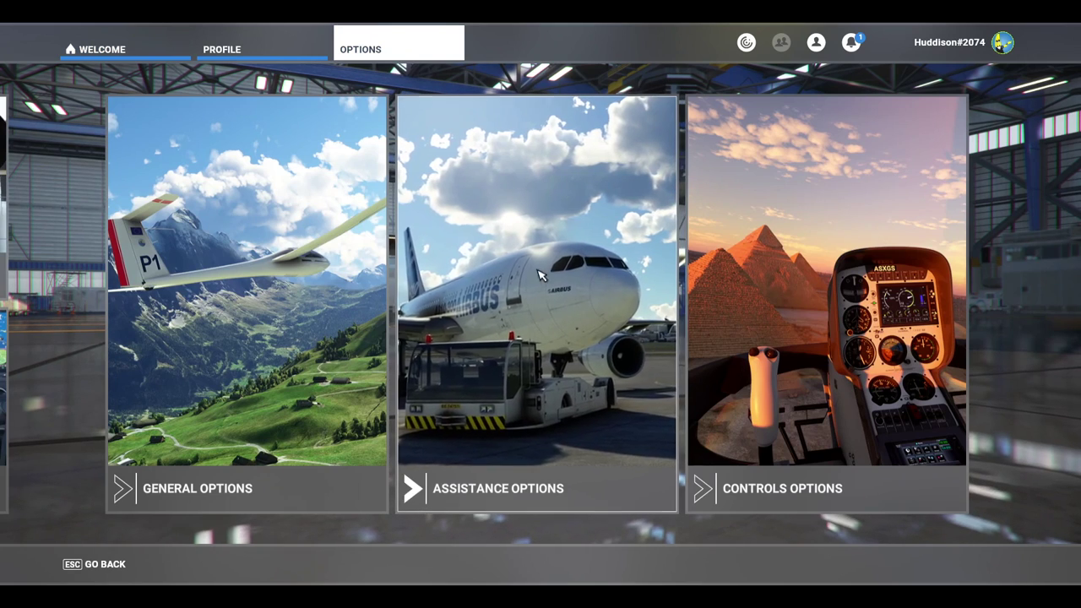
Review the Data connection and data consumption settings in General Options, then leave them.
{"action": "left_click", "coordinate": [380, 328]}
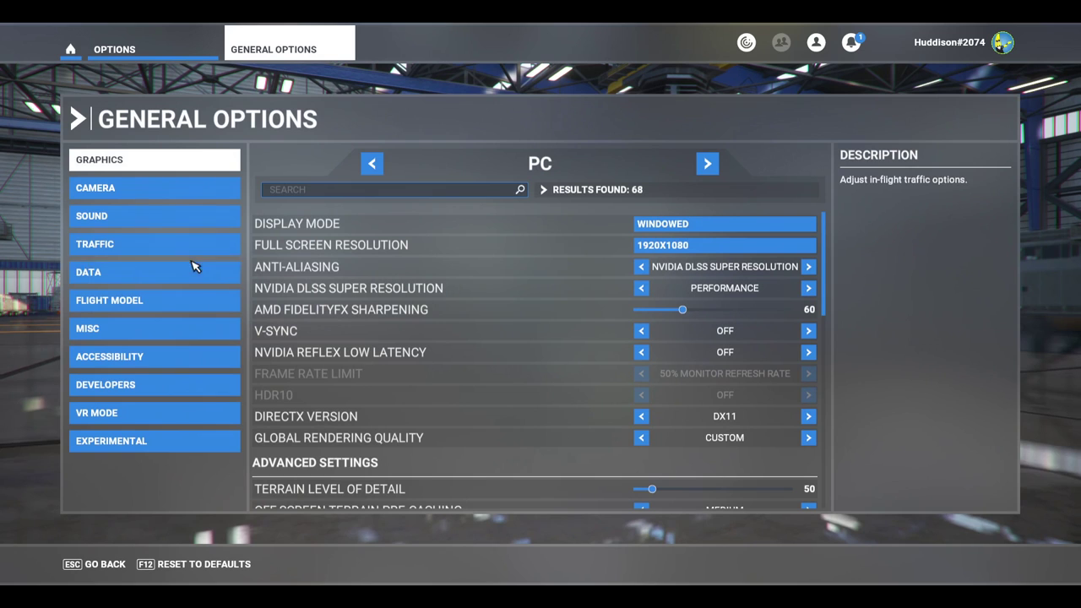
{"action": "left_click", "coordinate": [186, 277]}
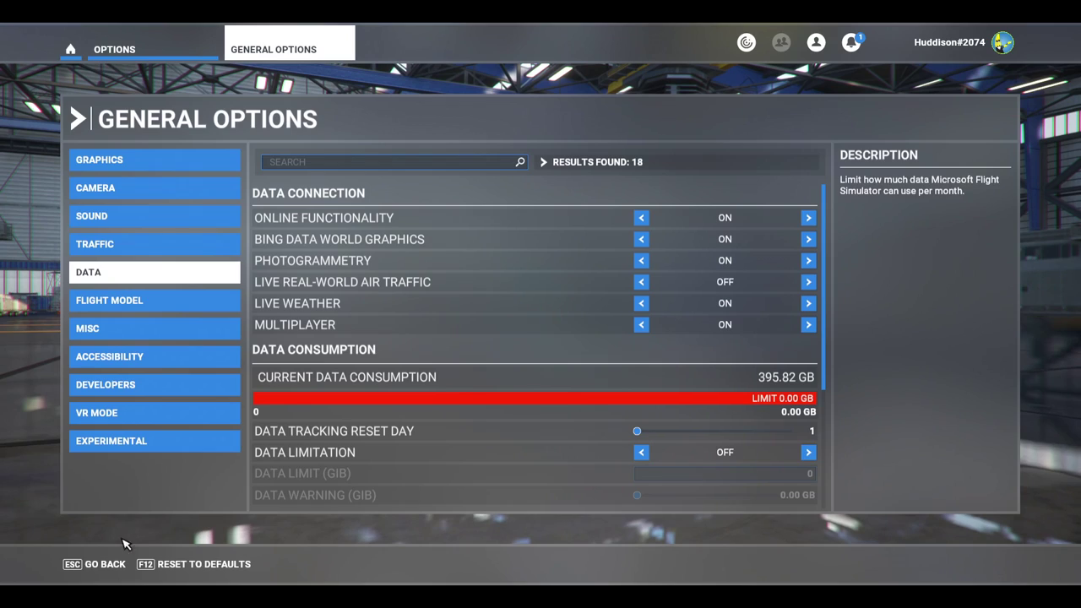
{"action": "key", "text": "Escape"}
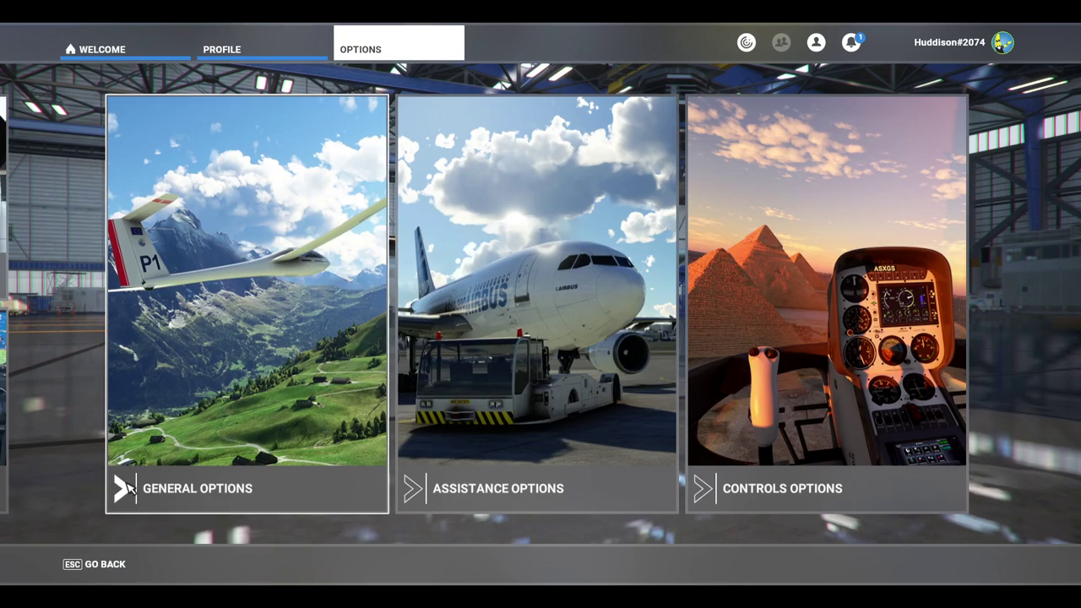
Return to the welcome screen and switch the server to South-East Asia.
{"action": "key", "text": "Escape"}
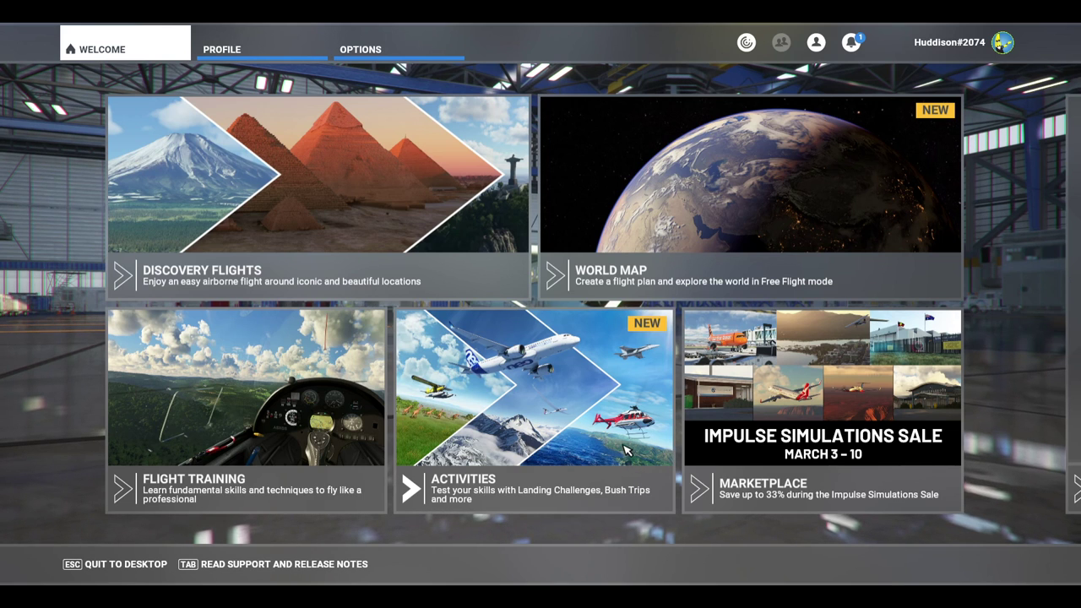
{"action": "left_click", "coordinate": [955, 46]}
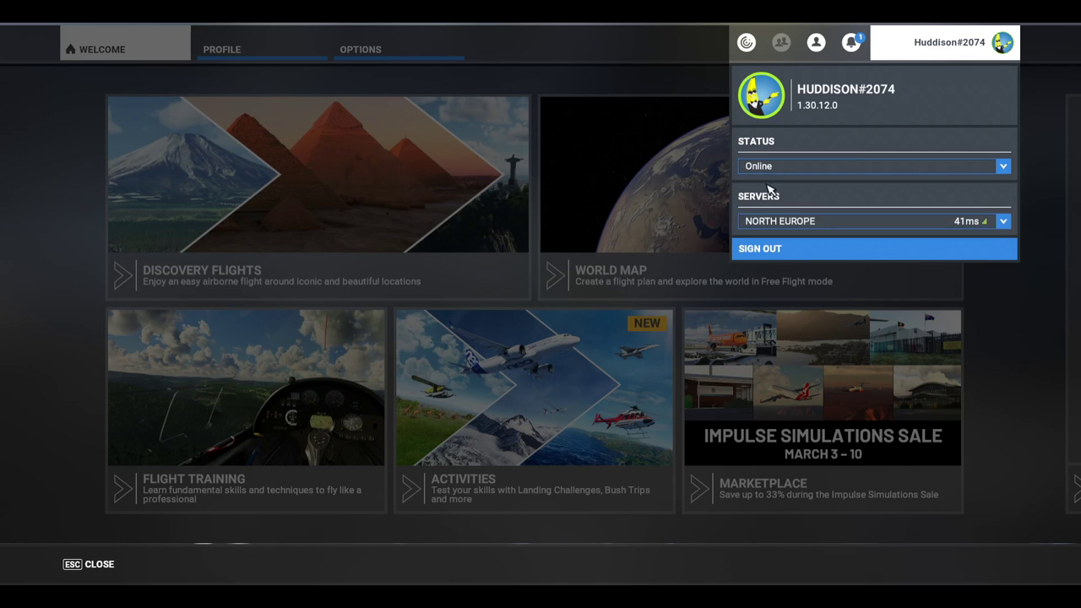
{"action": "left_click", "coordinate": [570, 82]}
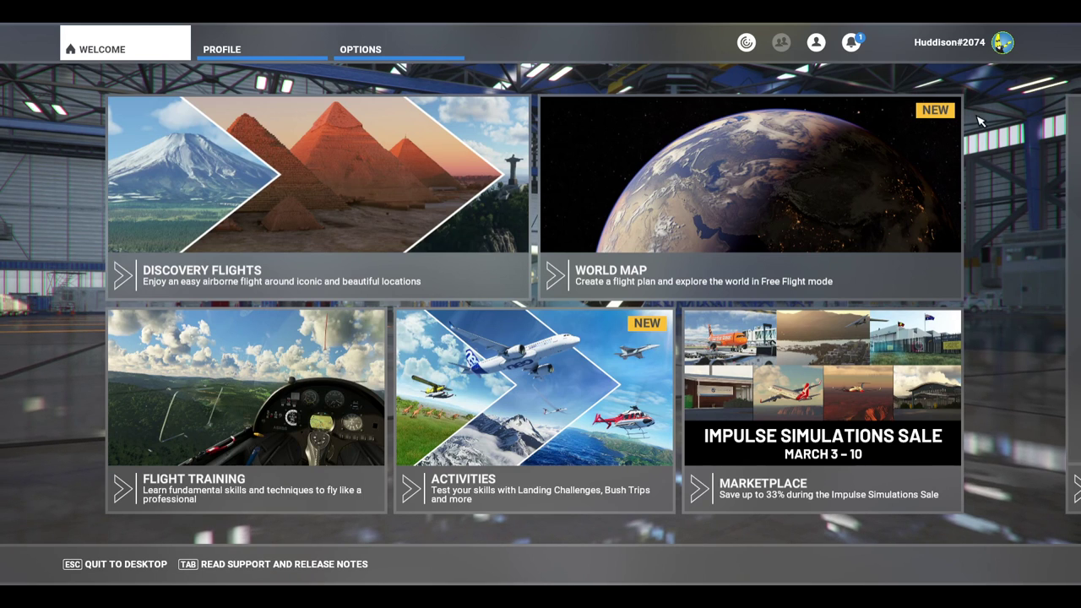
{"action": "left_click", "coordinate": [969, 54]}
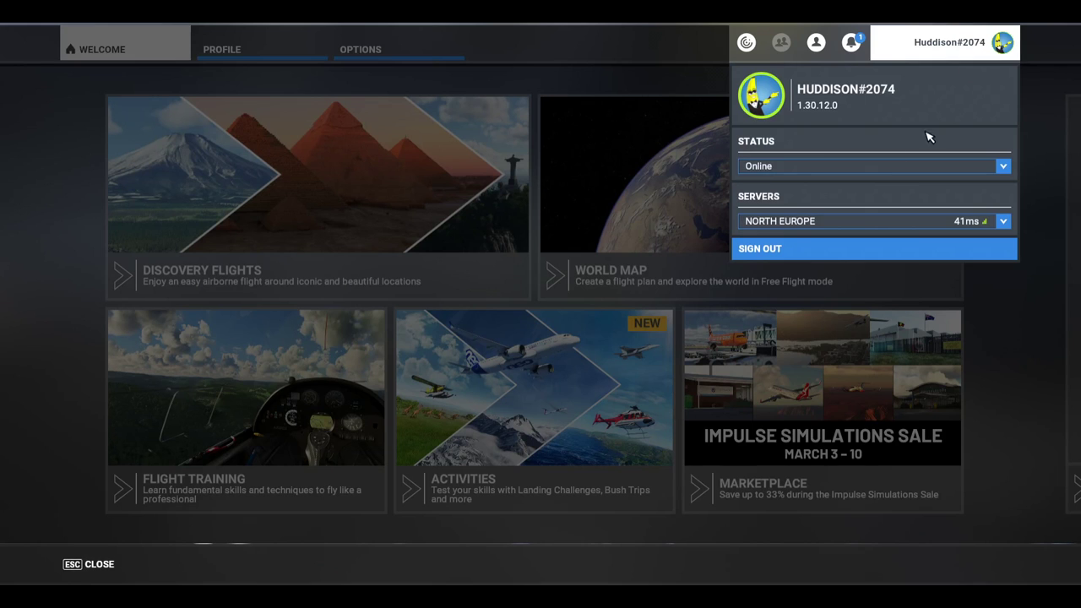
{"action": "left_click", "coordinate": [846, 222]}
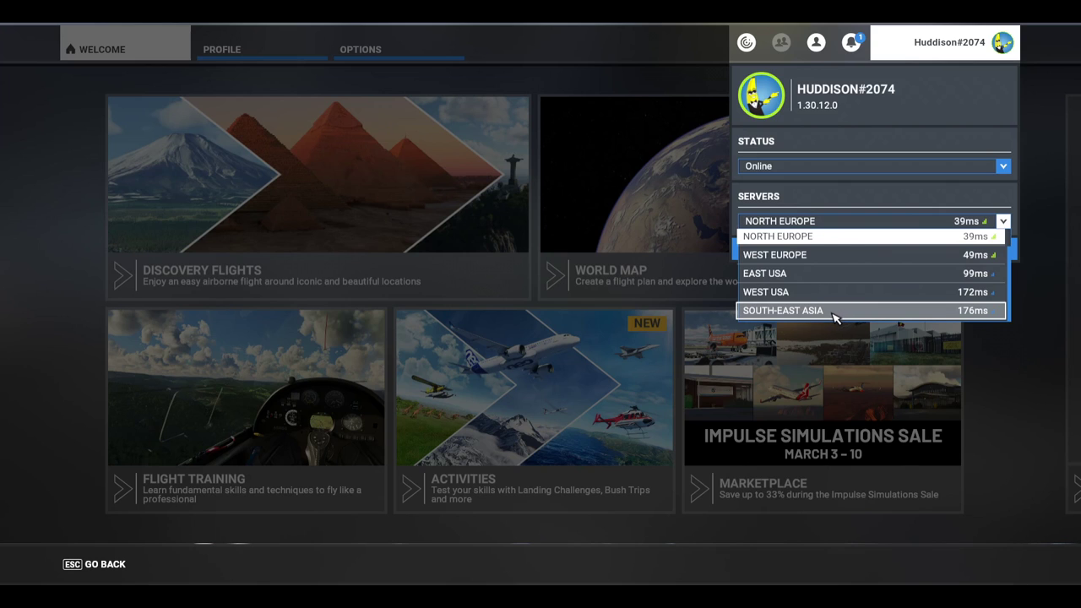
{"action": "left_click", "coordinate": [834, 312]}
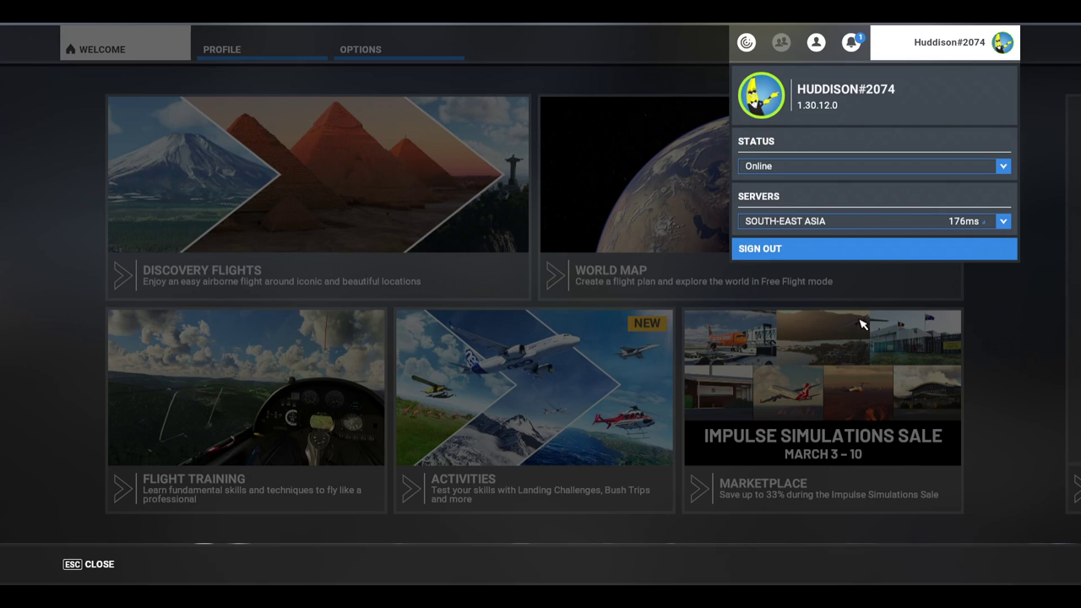
Set the server back to North Europe, confirm it, and open the World Map.
{"action": "left_click", "coordinate": [878, 222]}
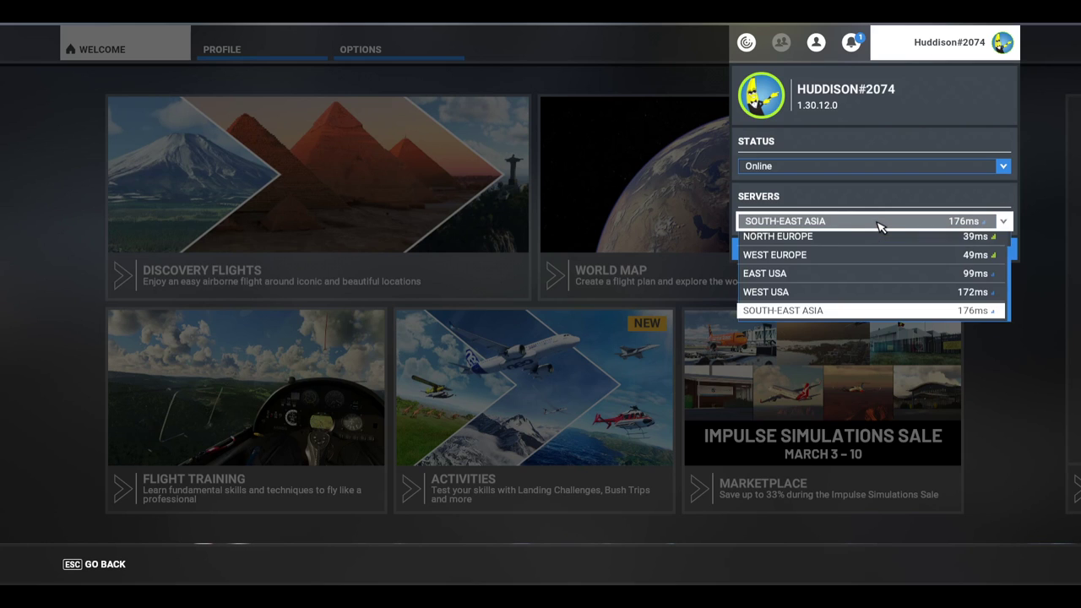
{"action": "left_click", "coordinate": [840, 243]}
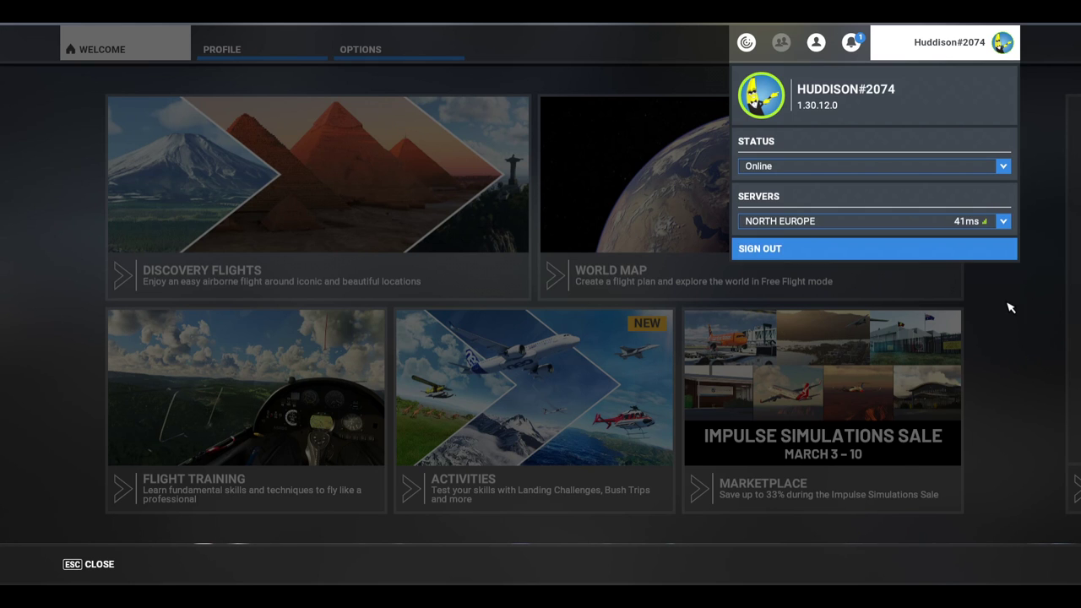
{"action": "left_click", "coordinate": [1013, 310]}
{"action": "left_click", "coordinate": [977, 49]}
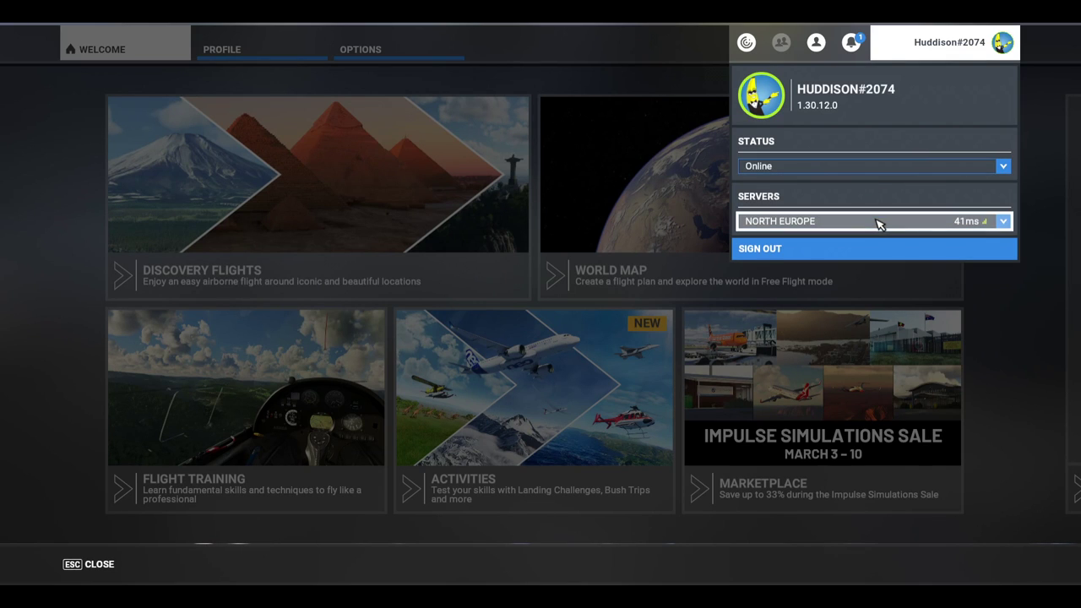
{"action": "left_click", "coordinate": [1001, 223]}
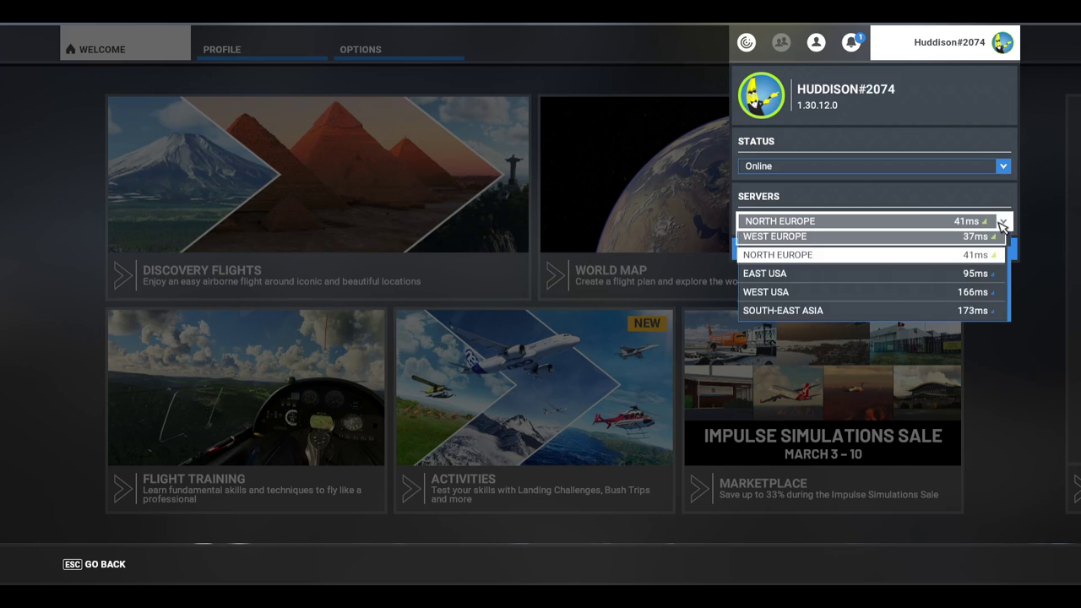
{"action": "left_click", "coordinate": [829, 255]}
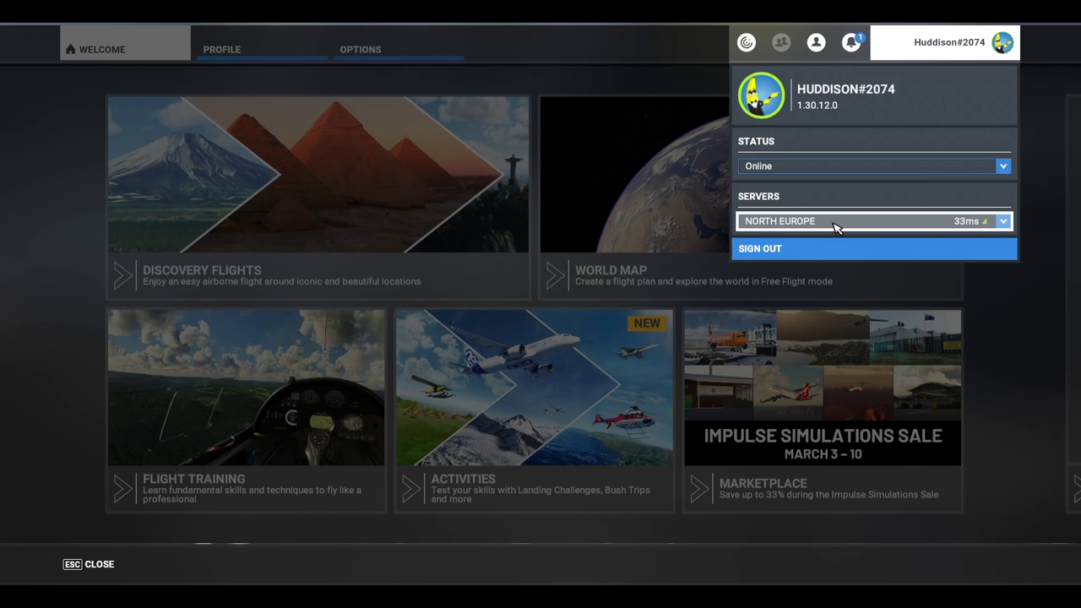
{"action": "left_click", "coordinate": [1008, 348]}
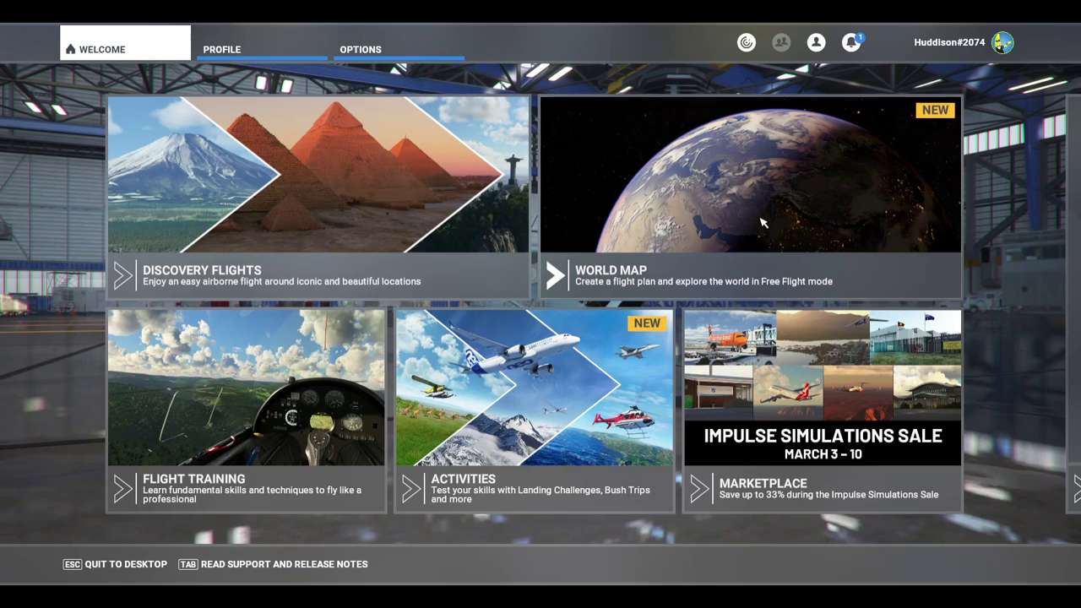
{"action": "left_click", "coordinate": [688, 297]}
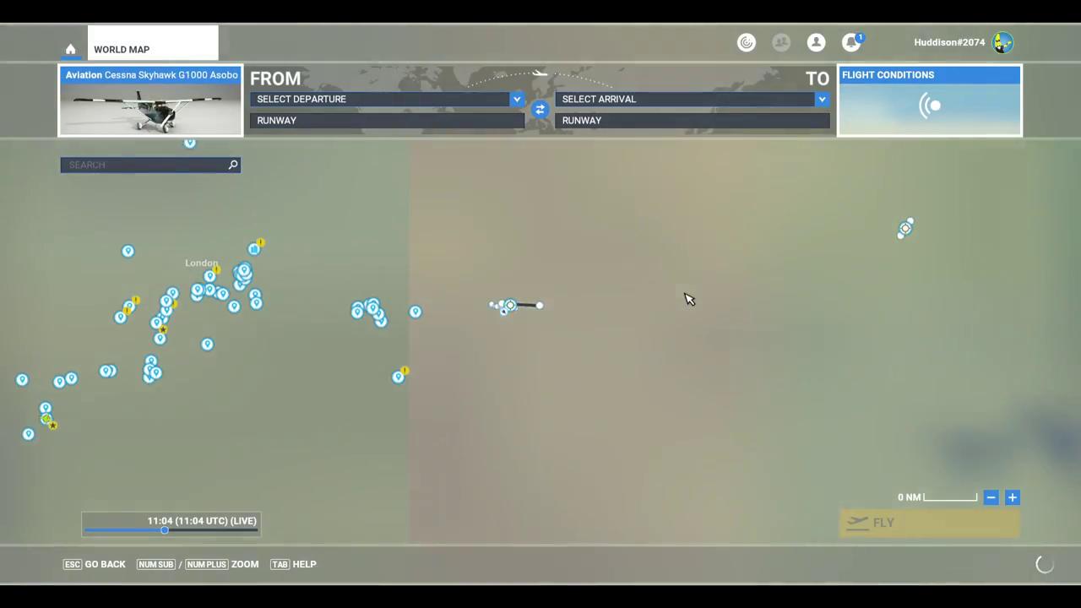
Make London City (EGLC) runway 27 the departure, then bring up Flight Conditions.
{"action": "scroll", "coordinate": [682, 299], "scroll_direction": "down", "scroll_amount": 5}
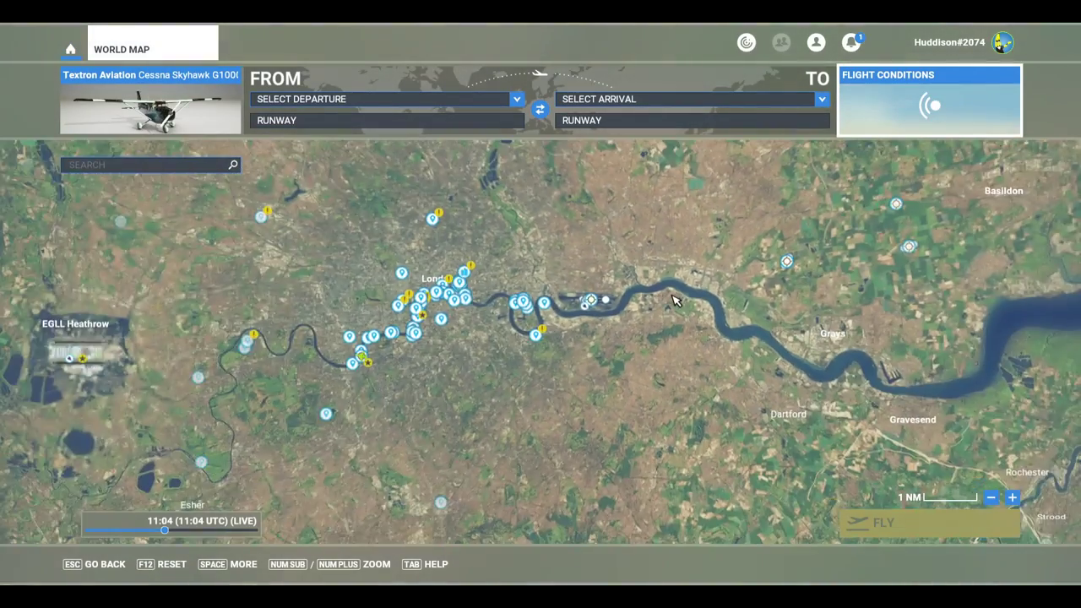
{"action": "scroll", "coordinate": [681, 308], "scroll_direction": "down", "scroll_amount": 2}
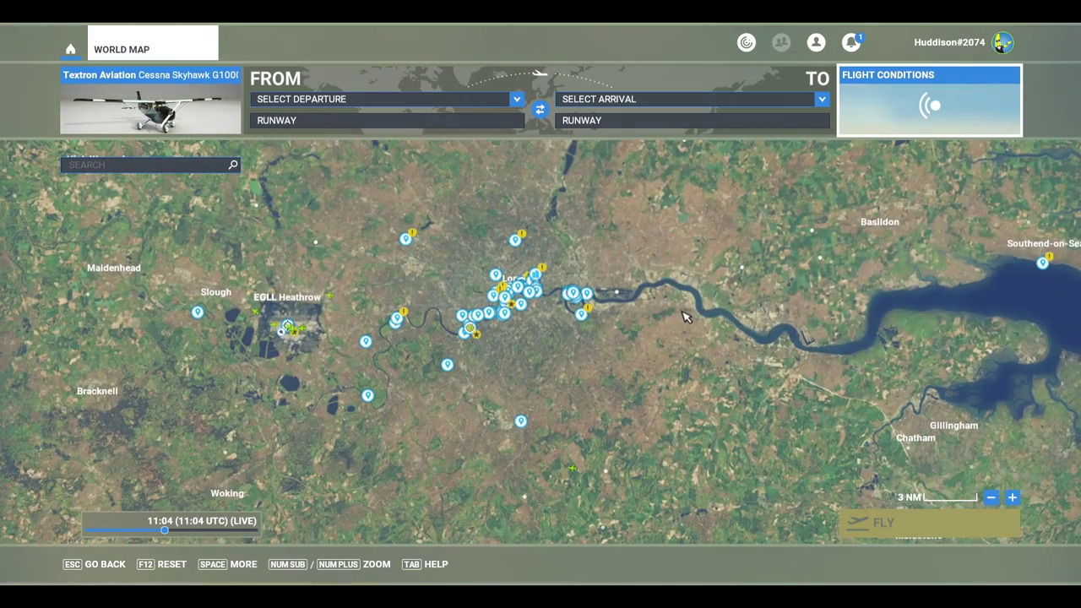
{"action": "scroll", "coordinate": [645, 310], "scroll_direction": "up", "scroll_amount": 2}
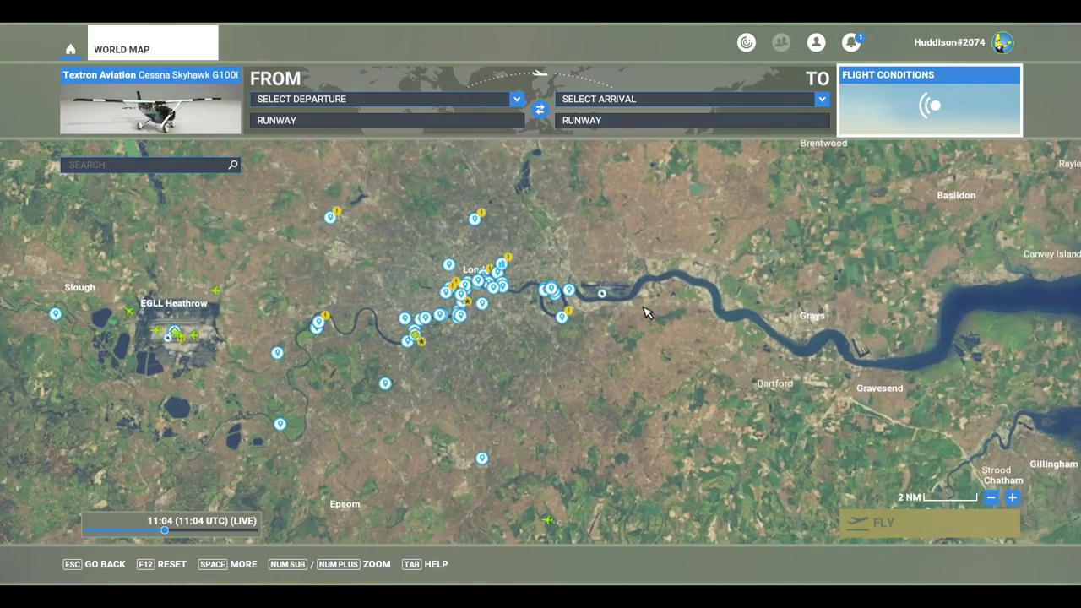
{"action": "scroll", "coordinate": [640, 313], "scroll_direction": "up", "scroll_amount": 2}
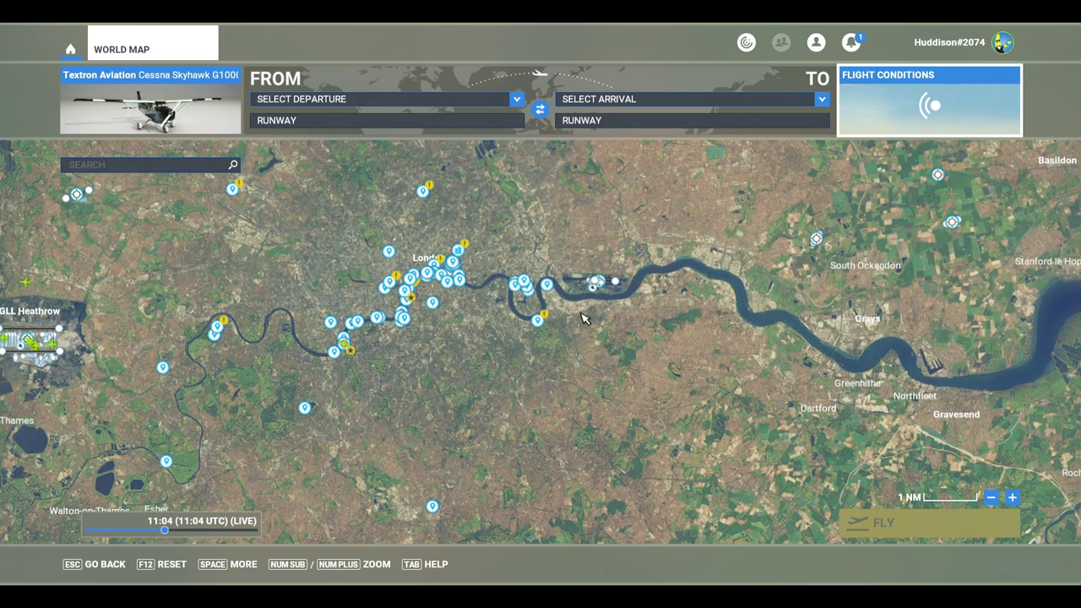
{"action": "left_click", "coordinate": [614, 285]}
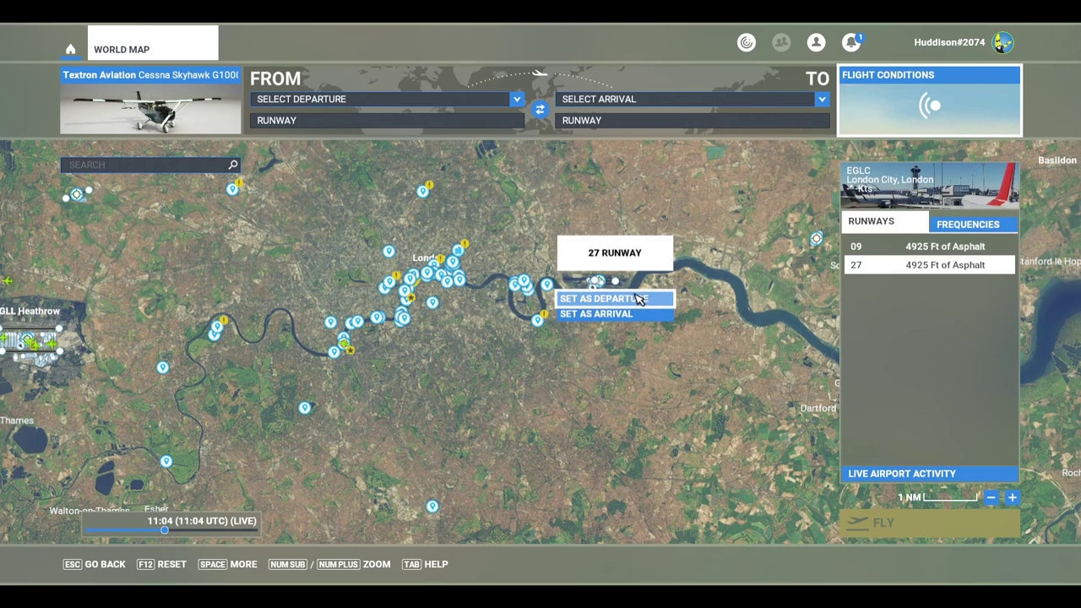
{"action": "left_click", "coordinate": [665, 300]}
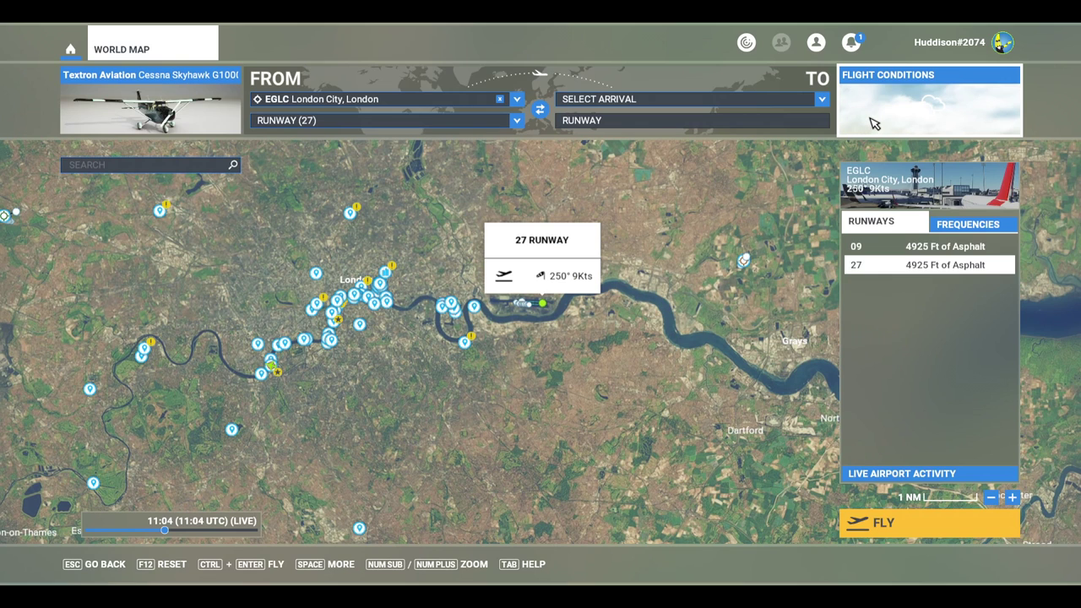
{"action": "left_click", "coordinate": [874, 125]}
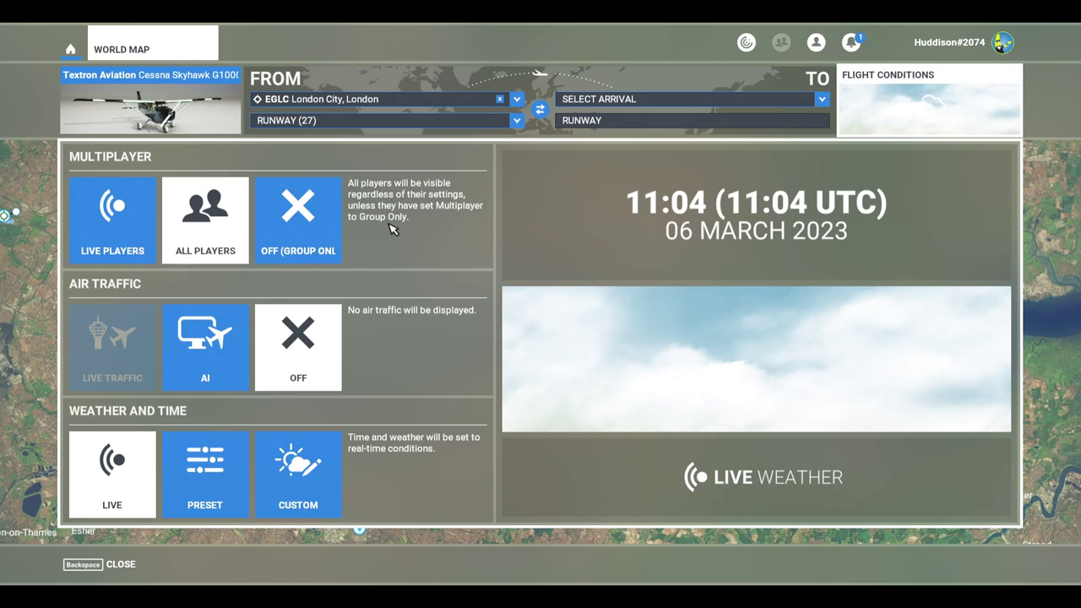
Toggle multiplayer to group-only and back to All Players, keeping North Europe as server.
{"action": "left_click", "coordinate": [314, 237]}
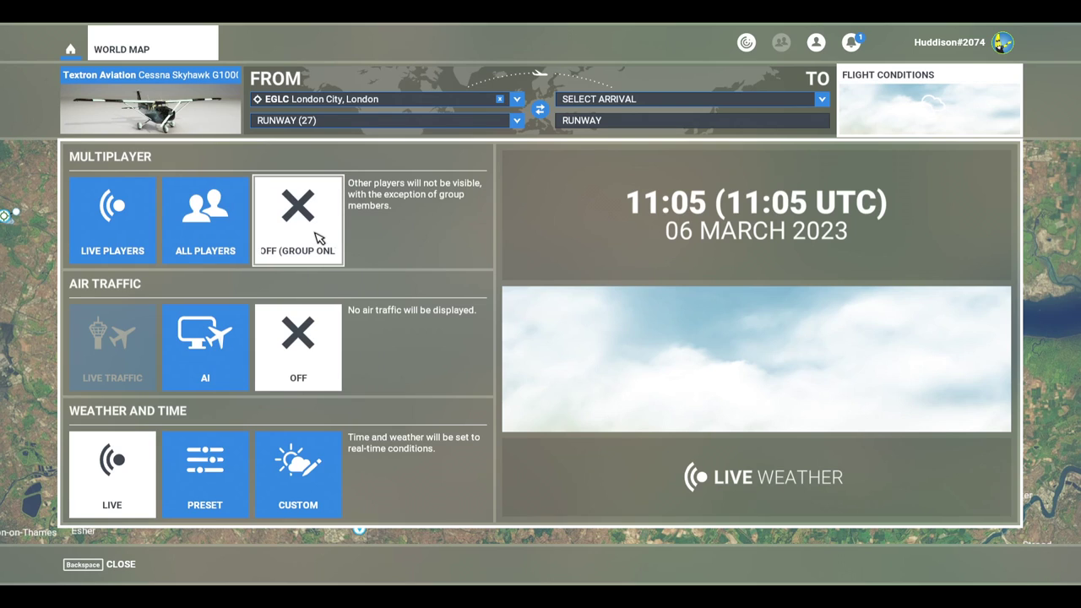
{"action": "left_click", "coordinate": [215, 235]}
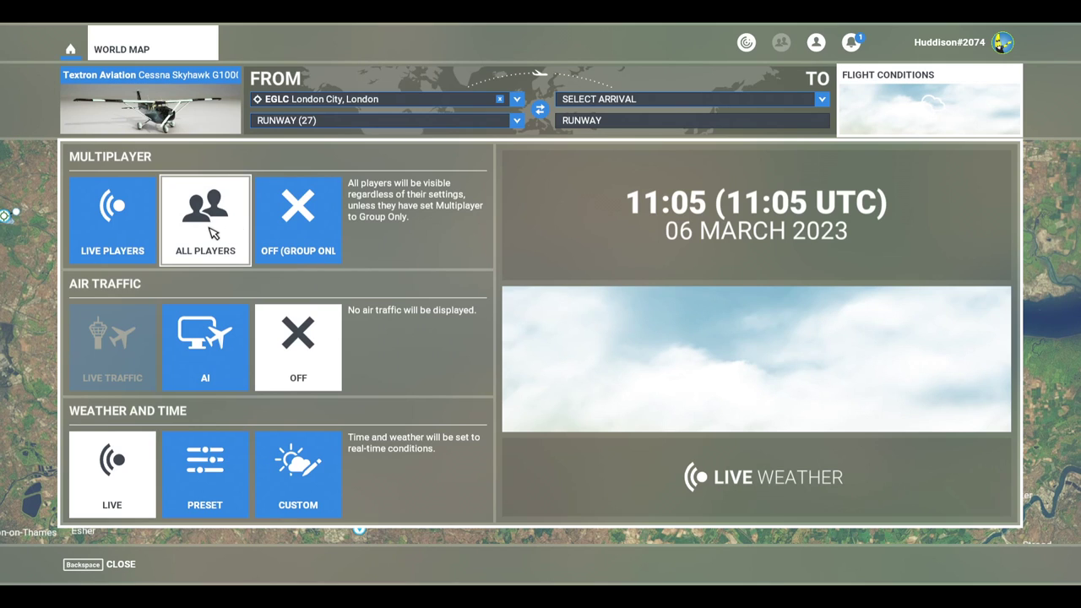
{"action": "left_click", "coordinate": [948, 43]}
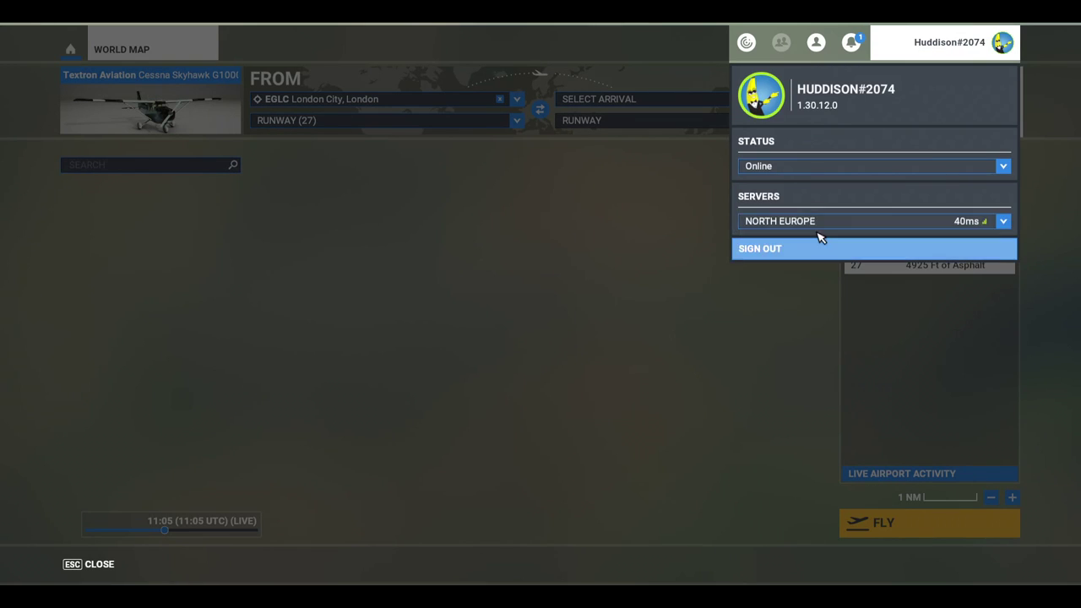
{"action": "left_click", "coordinate": [1003, 222]}
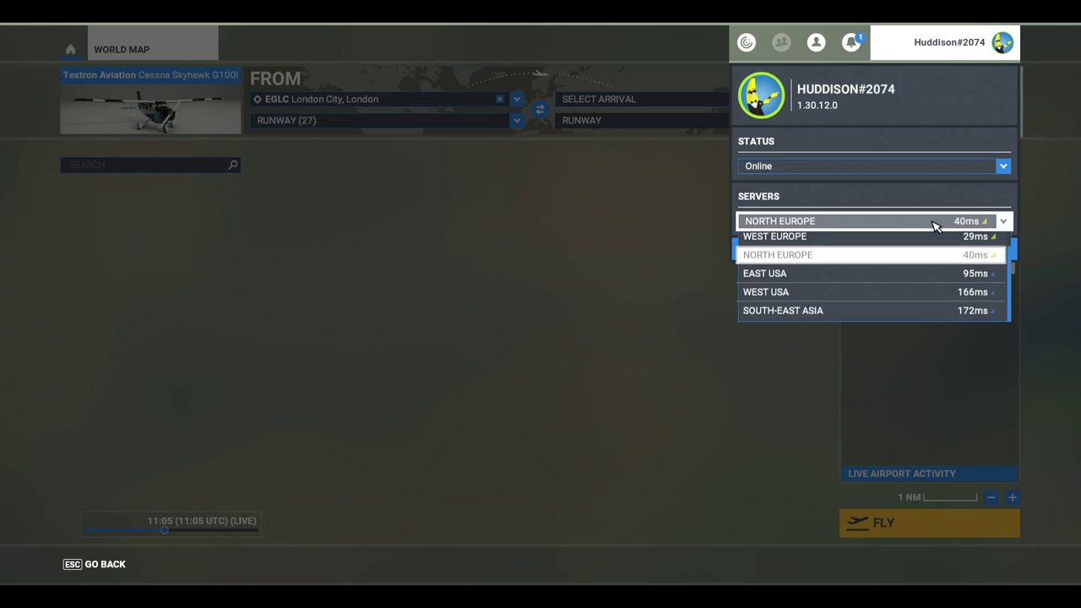
{"action": "left_click", "coordinate": [826, 258]}
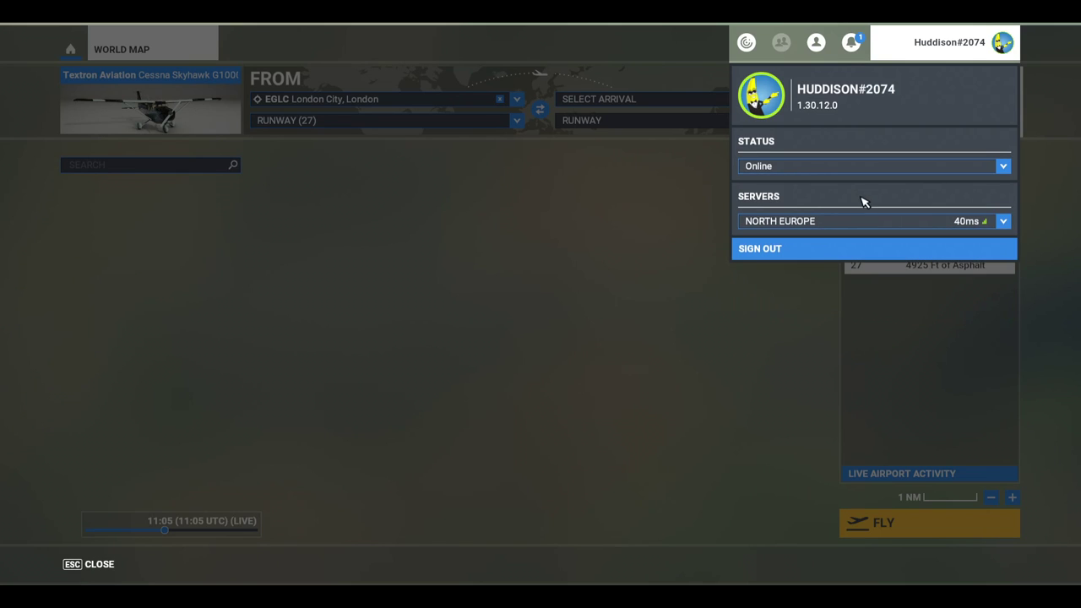
{"action": "left_click", "coordinate": [1046, 352]}
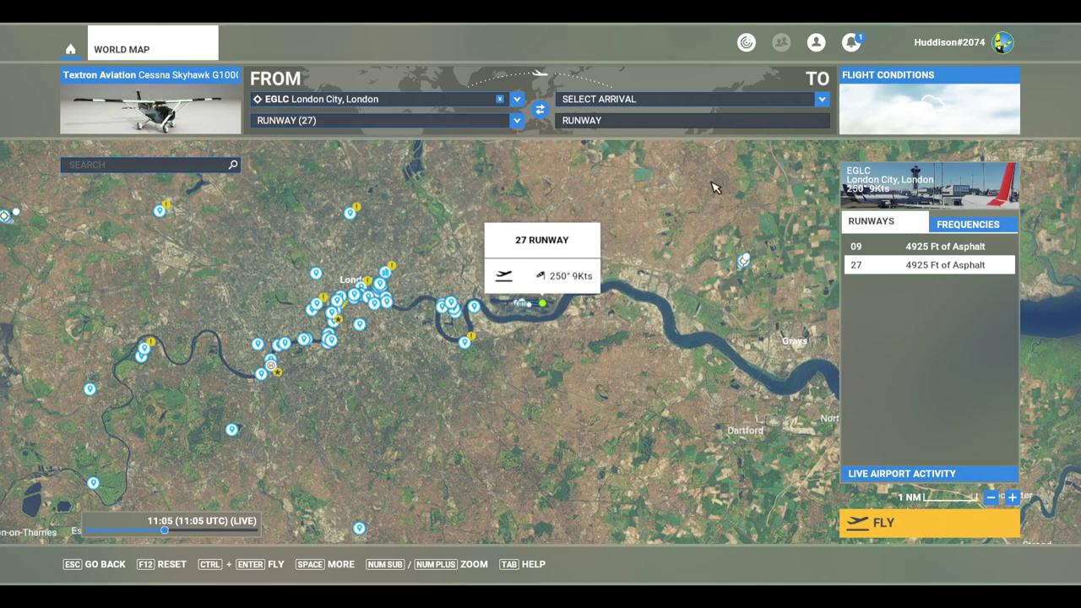
Check the live weather and time flight conditions, then return to the World Map.
{"action": "left_click", "coordinate": [923, 118]}
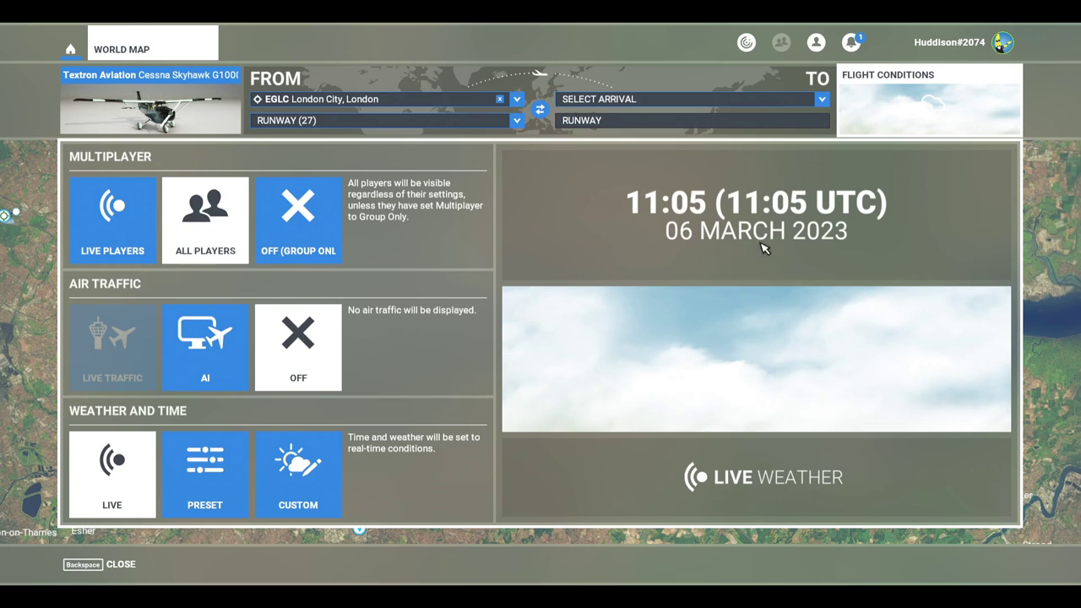
{"action": "left_click", "coordinate": [908, 128]}
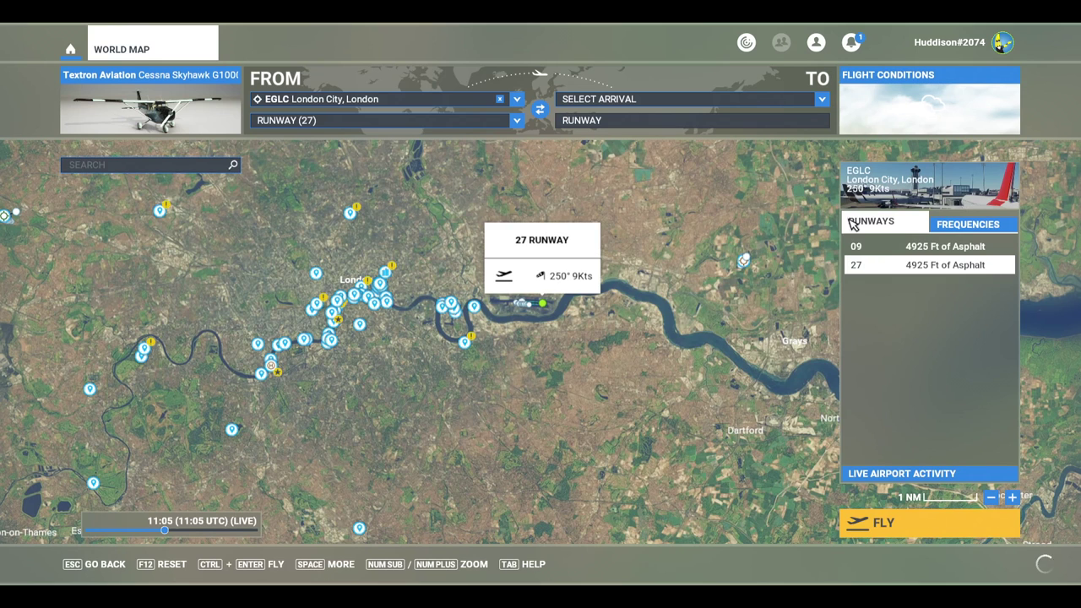
{"action": "left_click", "coordinate": [873, 118]}
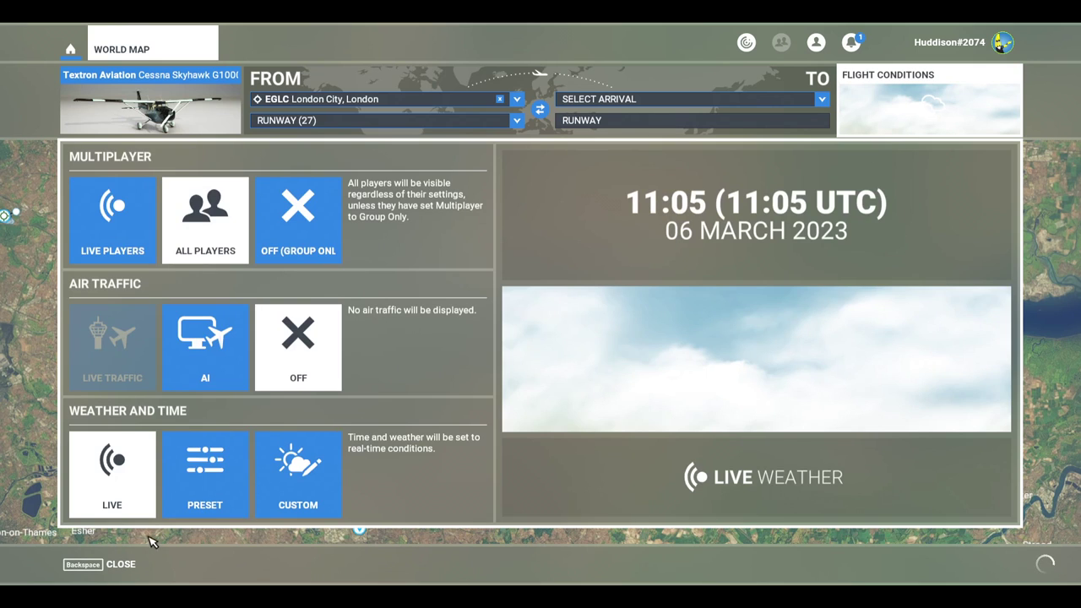
{"action": "left_click", "coordinate": [120, 567]}
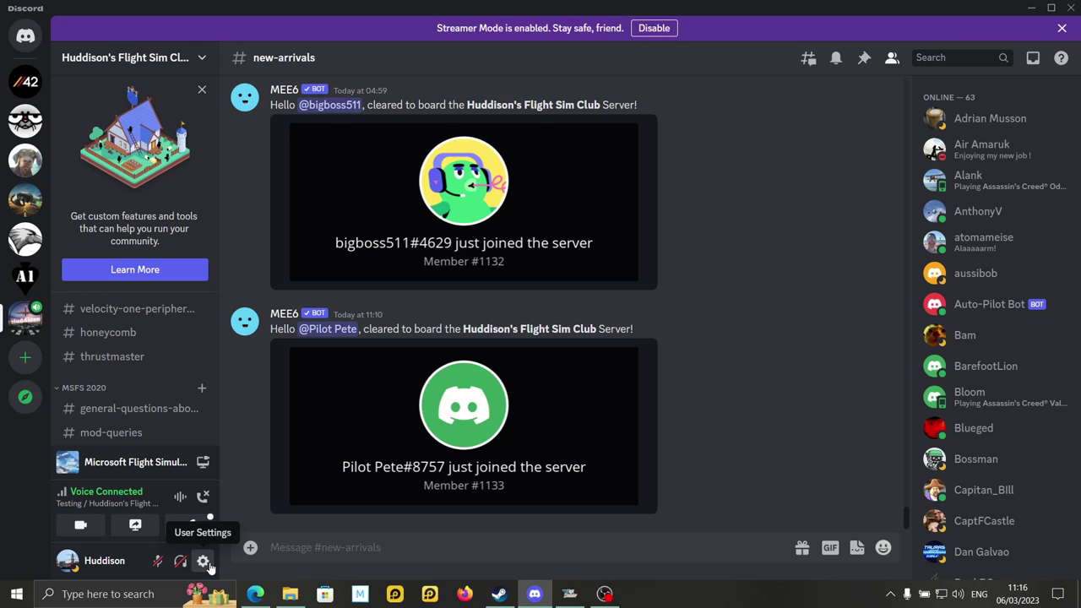
Set the microphone input volume to 100% in Voice & Video settings.
{"action": "left_click", "coordinate": [204, 562]}
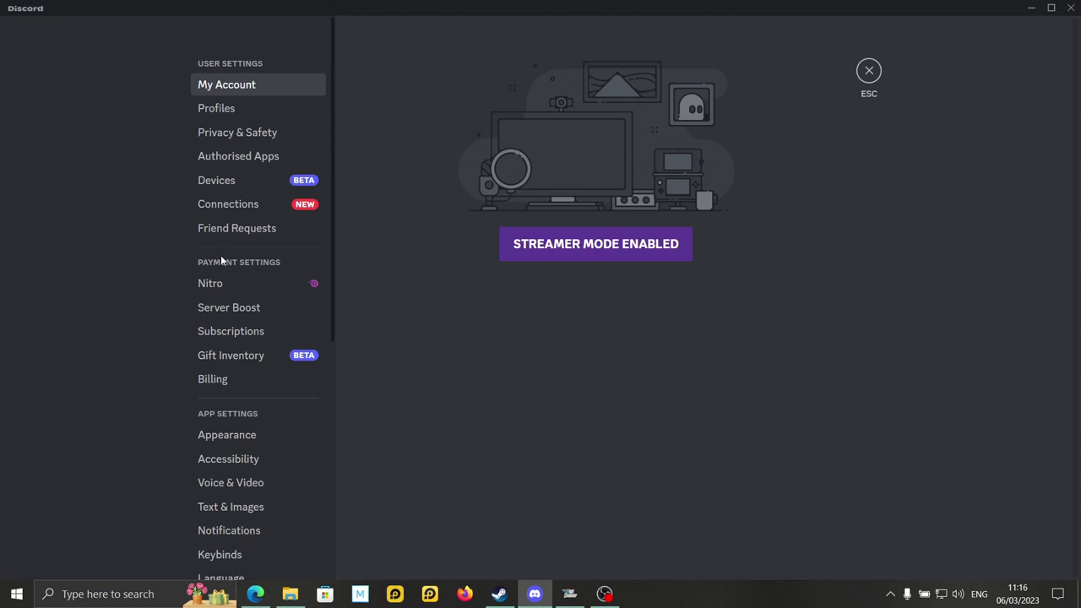
{"action": "left_click", "coordinate": [244, 485]}
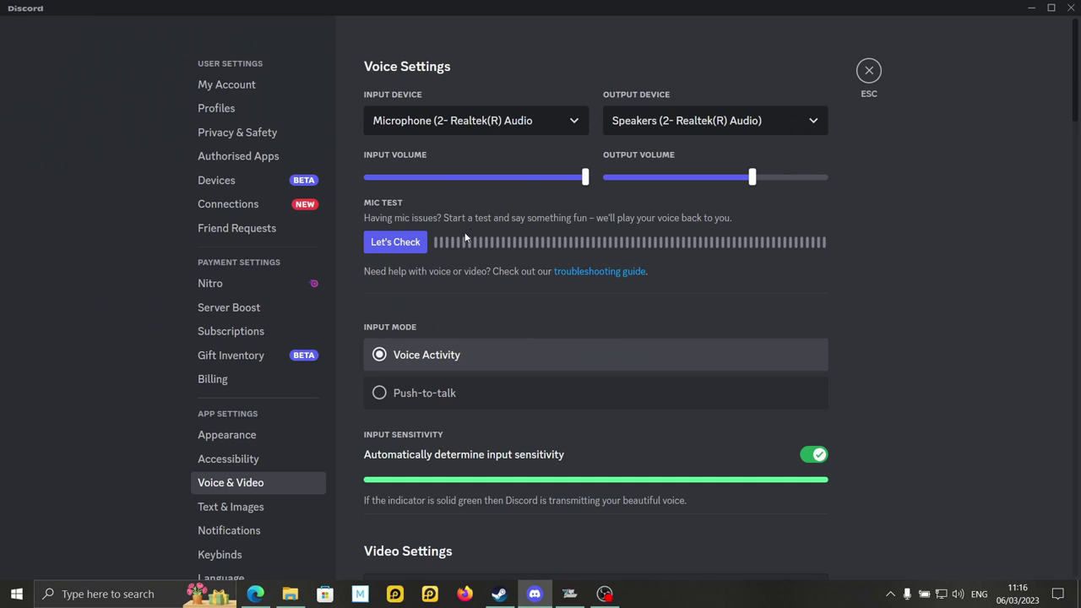
{"action": "mouse_move", "coordinate": [584, 179]}
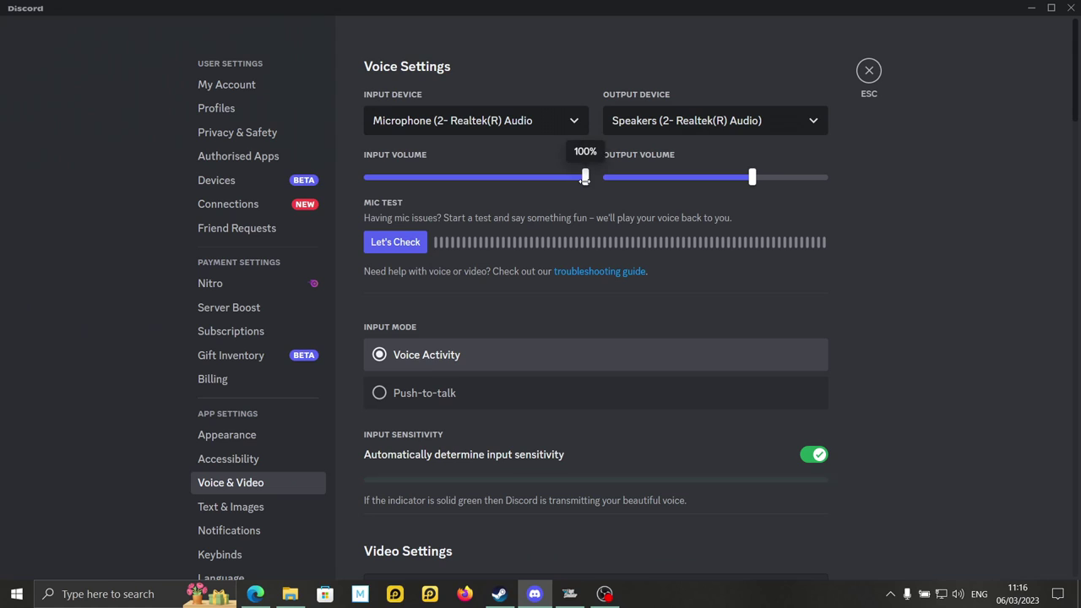
{"action": "mouse_move", "coordinate": [584, 179]}
{"action": "left_mouse_down"}
{"action": "mouse_move", "coordinate": [554, 186]}
{"action": "mouse_move", "coordinate": [598, 190]}
{"action": "left_mouse_up"}
Run the microphone playback test twice, then list the available input devices.
{"action": "mouse_move", "coordinate": [754, 176]}
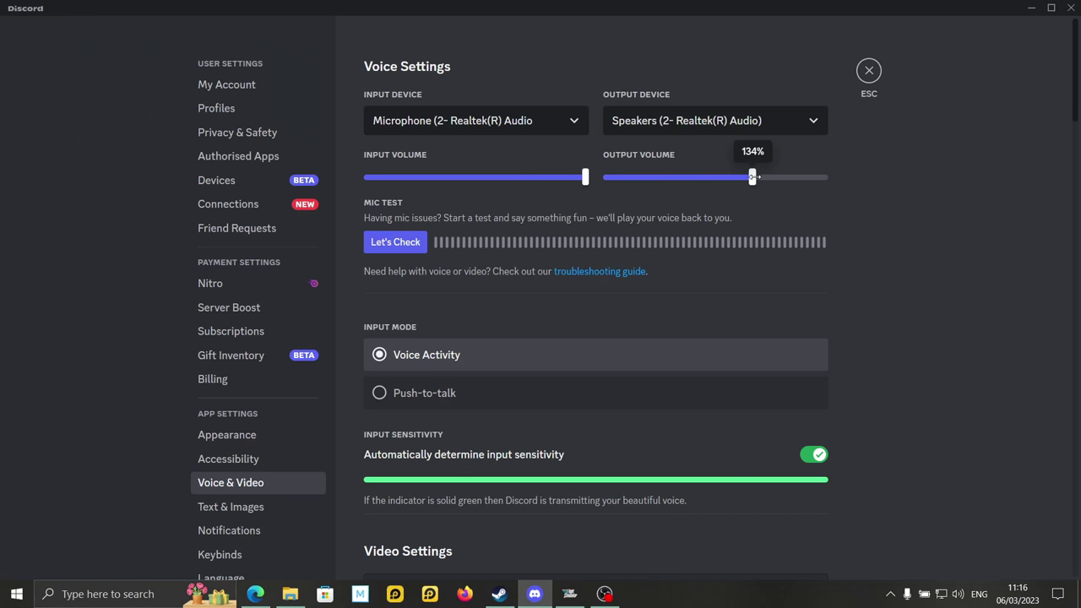
{"action": "left_click", "coordinate": [395, 243]}
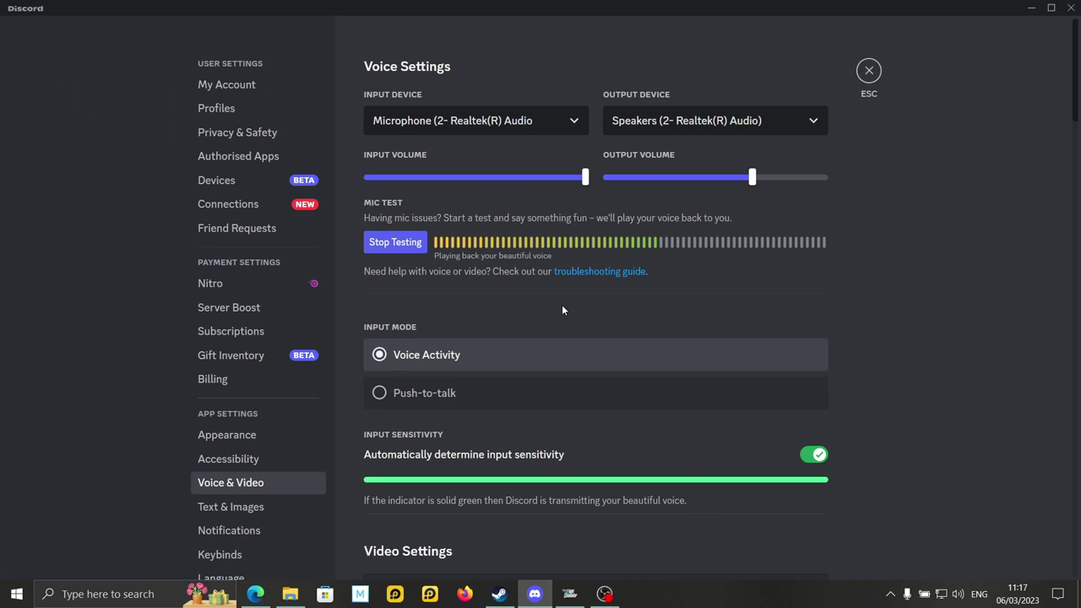
{"action": "left_click", "coordinate": [422, 250]}
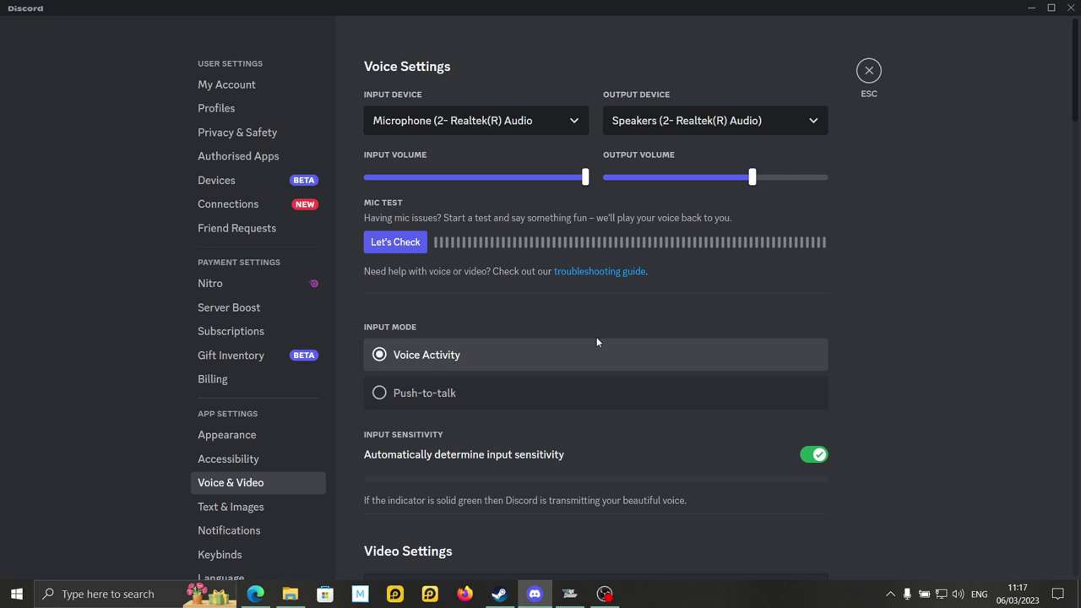
{"action": "left_click", "coordinate": [412, 244]}
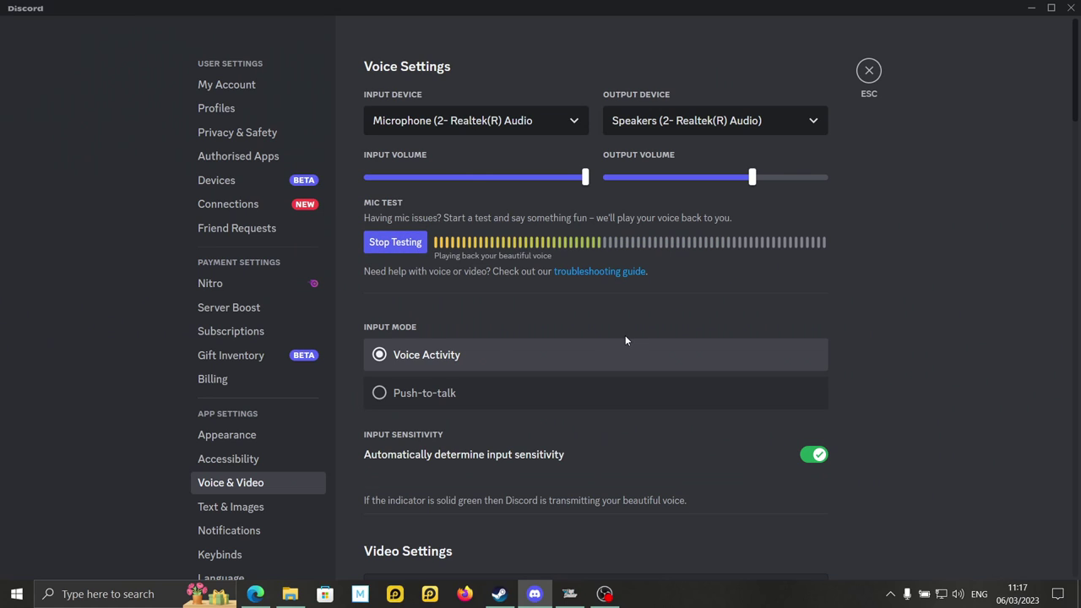
{"action": "left_click", "coordinate": [409, 251]}
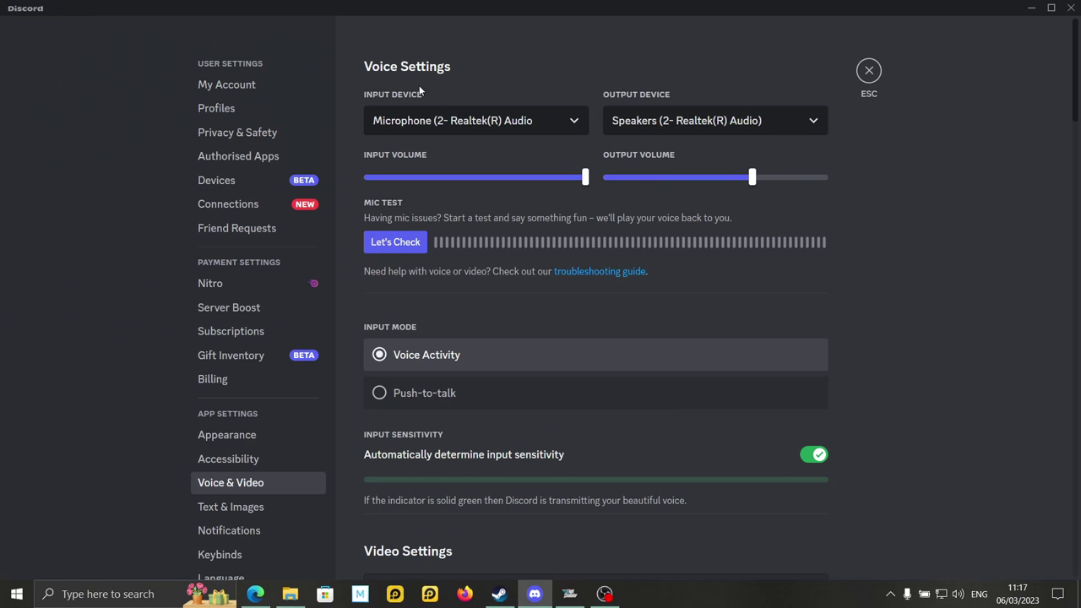
{"action": "left_click", "coordinate": [576, 122]}
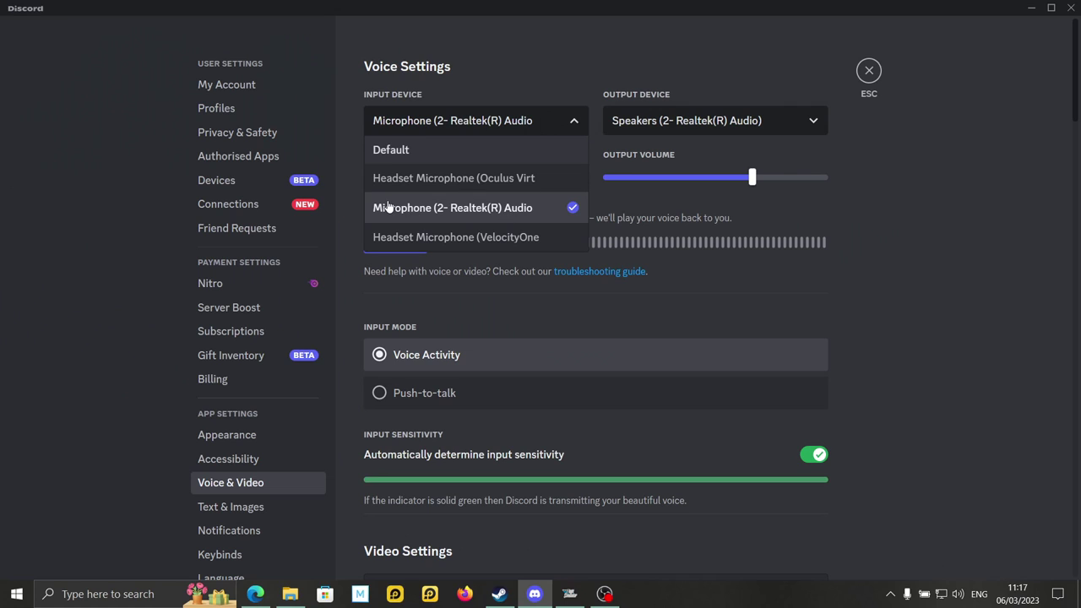
Keep Microphone (Realtek) selected as the input device.
{"action": "left_click", "coordinate": [508, 218]}
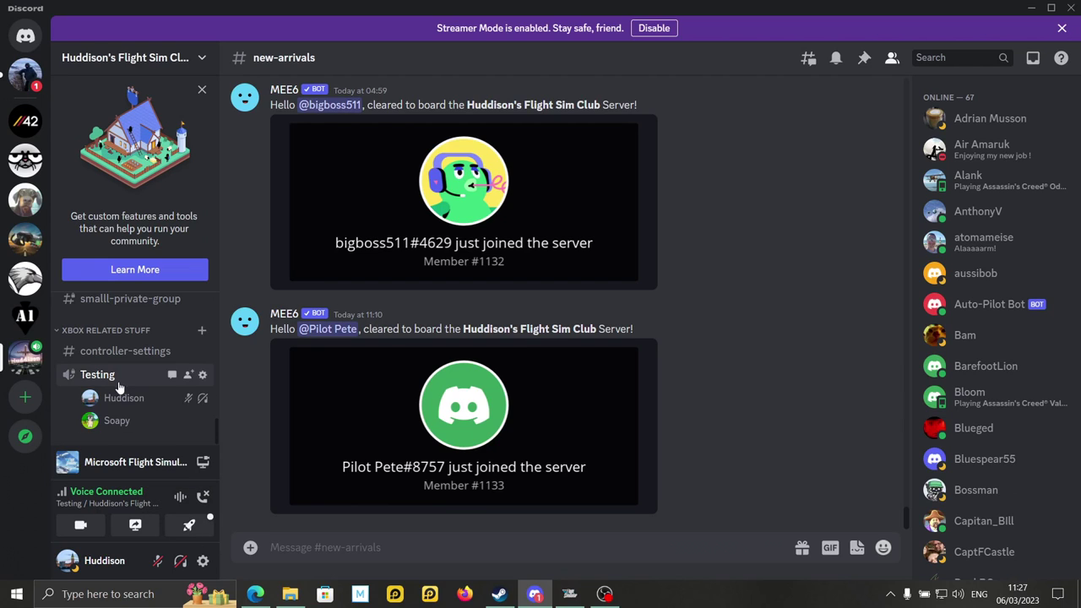
{"action": "scroll", "coordinate": [132, 402], "scroll_direction": "down", "scroll_amount": 3}
{"action": "scroll", "coordinate": [135, 400], "scroll_direction": "up", "scroll_amount": 10}
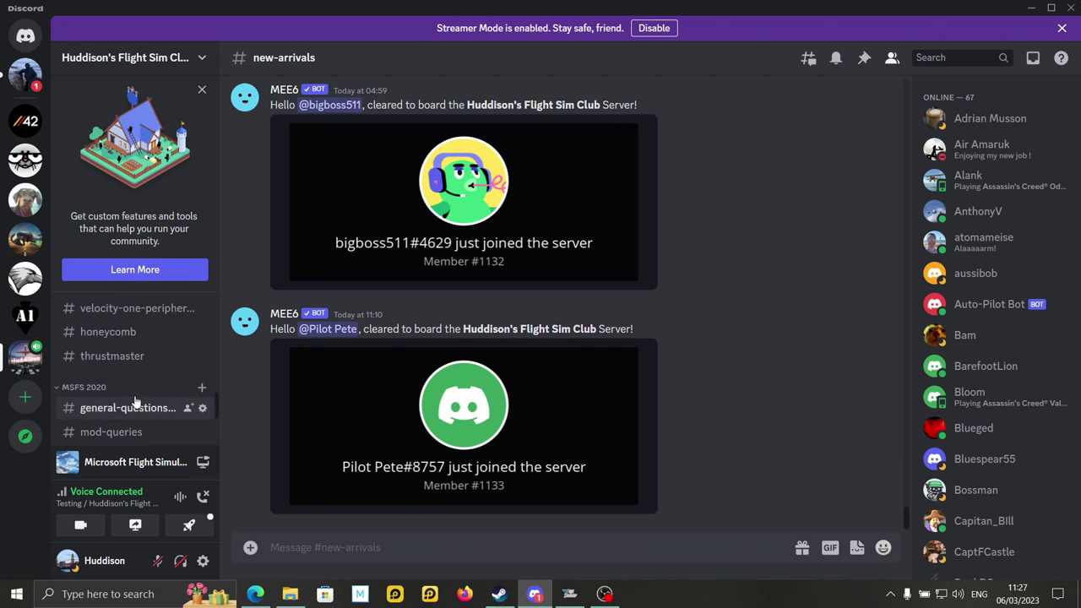
{"action": "scroll", "coordinate": [137, 393], "scroll_direction": "up", "scroll_amount": 5}
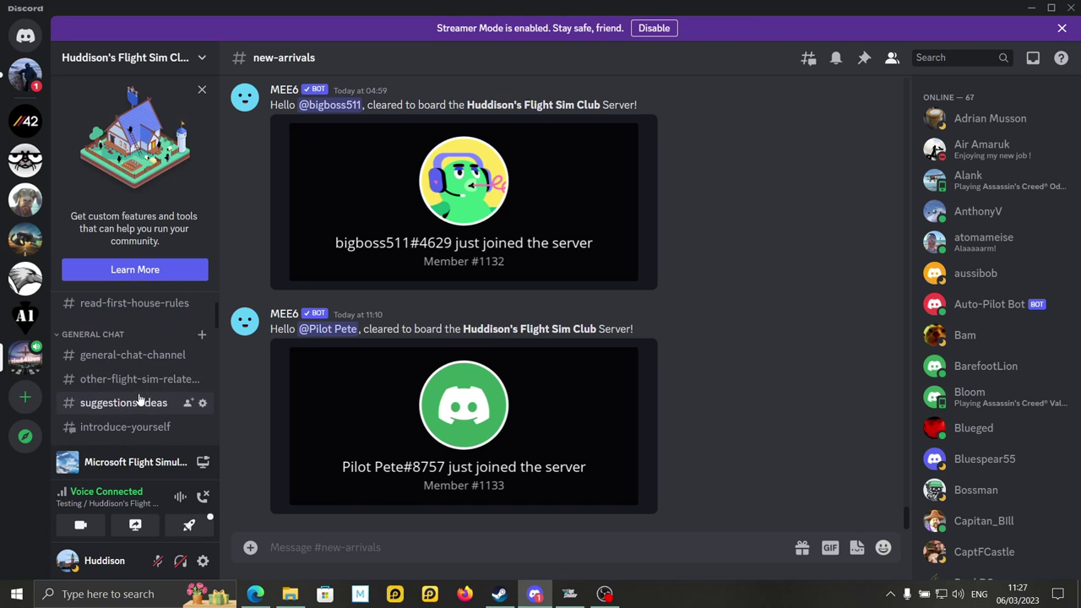
{"action": "scroll", "coordinate": [145, 376], "scroll_direction": "down", "scroll_amount": 5}
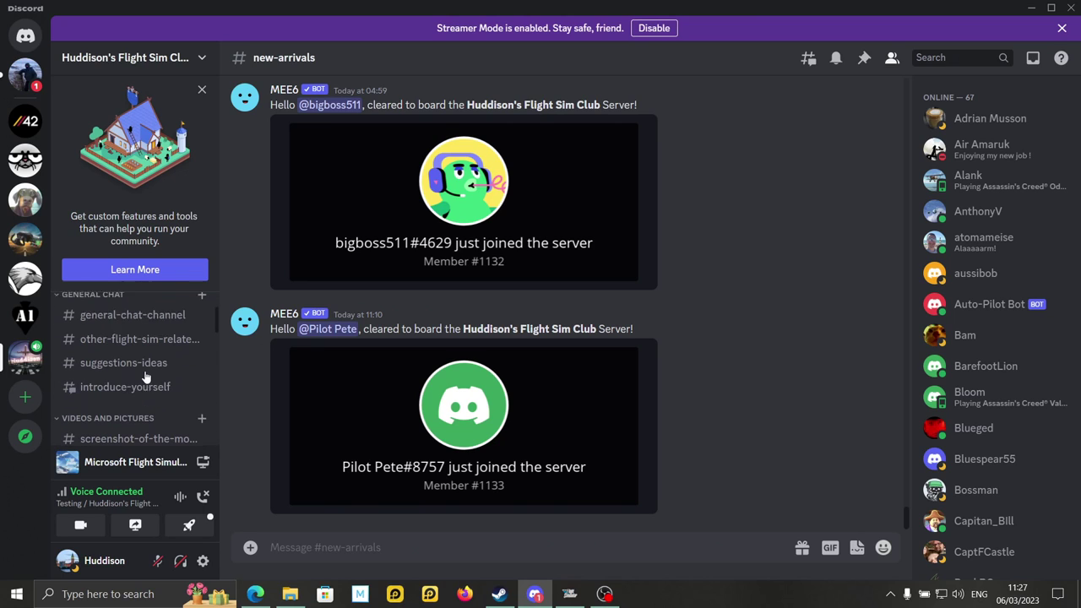
{"action": "scroll", "coordinate": [145, 381], "scroll_direction": "down", "scroll_amount": 2}
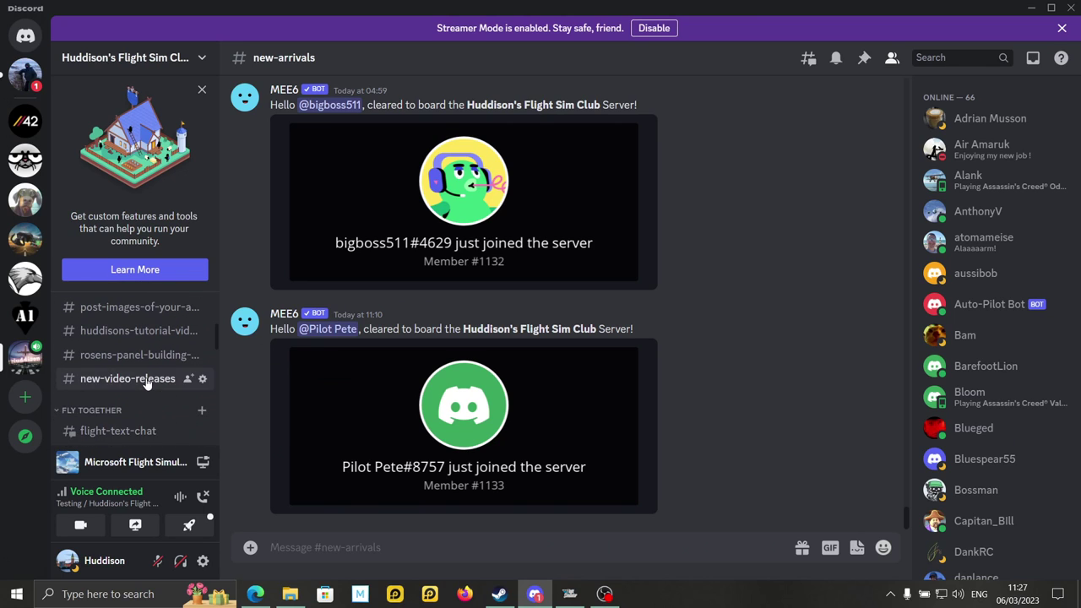
{"action": "scroll", "coordinate": [139, 371], "scroll_direction": "up", "scroll_amount": 5}
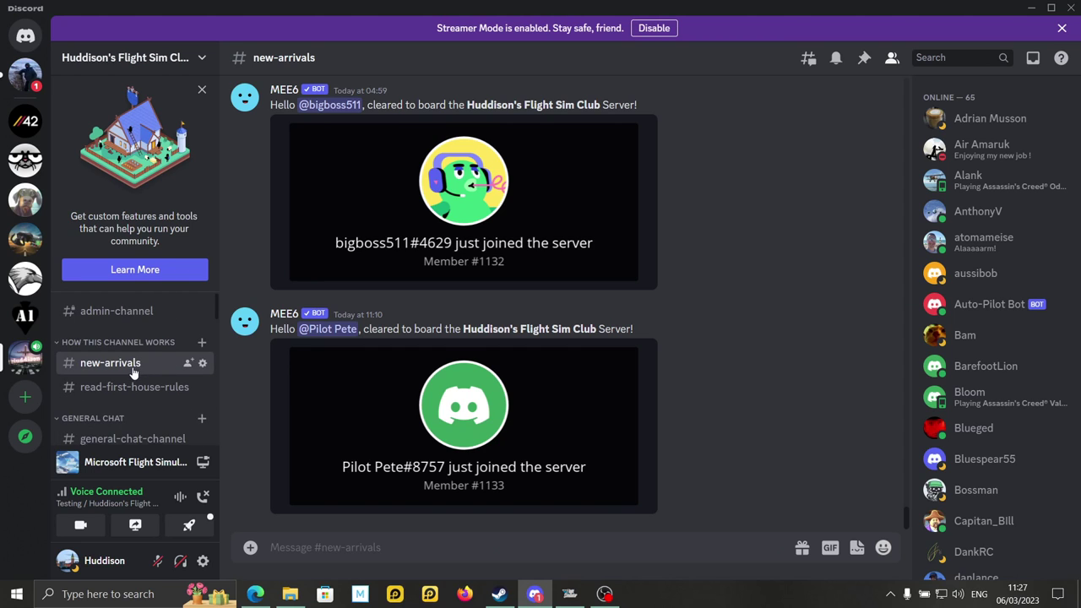
{"action": "scroll", "coordinate": [137, 370], "scroll_direction": "down", "scroll_amount": 5}
{"action": "scroll", "coordinate": [133, 373], "scroll_direction": "up", "scroll_amount": 2}
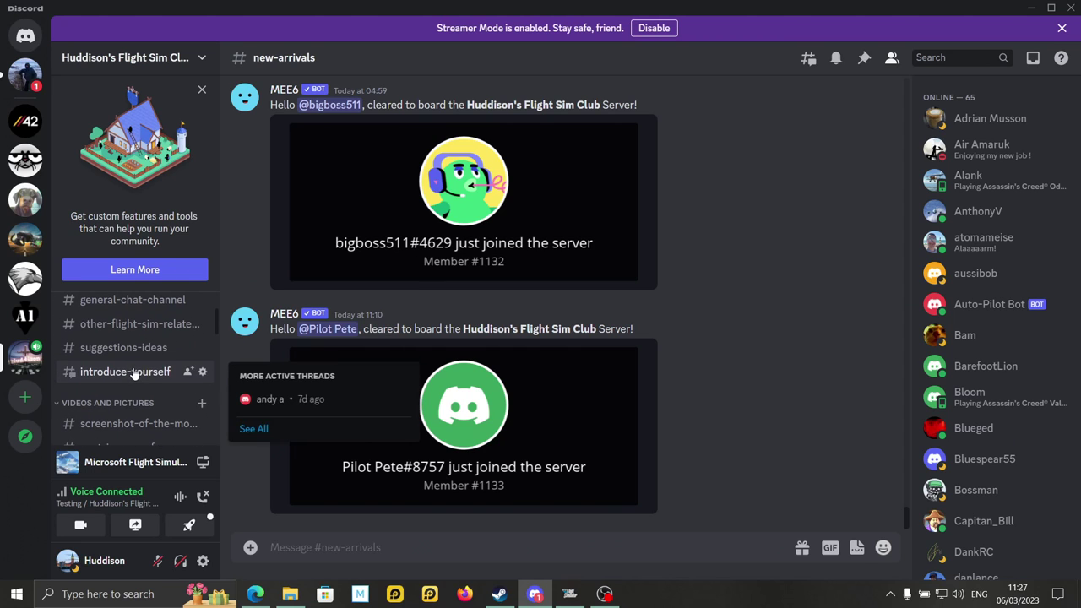
{"action": "scroll", "coordinate": [139, 386], "scroll_direction": "down", "scroll_amount": 2}
{"action": "scroll", "coordinate": [139, 386], "scroll_direction": "down", "scroll_amount": 4}
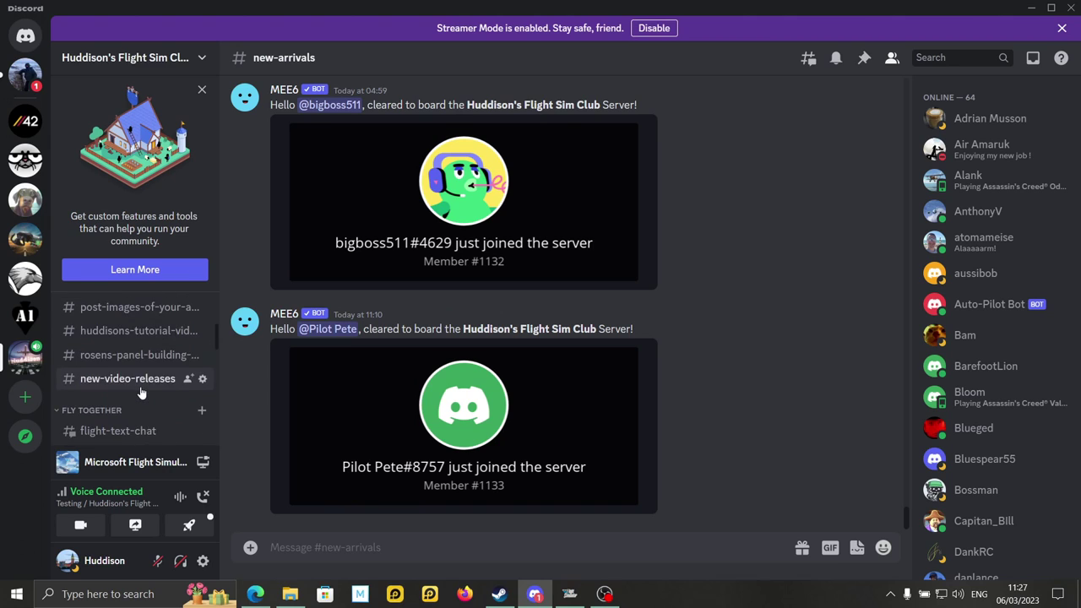
{"action": "scroll", "coordinate": [142, 390], "scroll_direction": "up", "scroll_amount": 1}
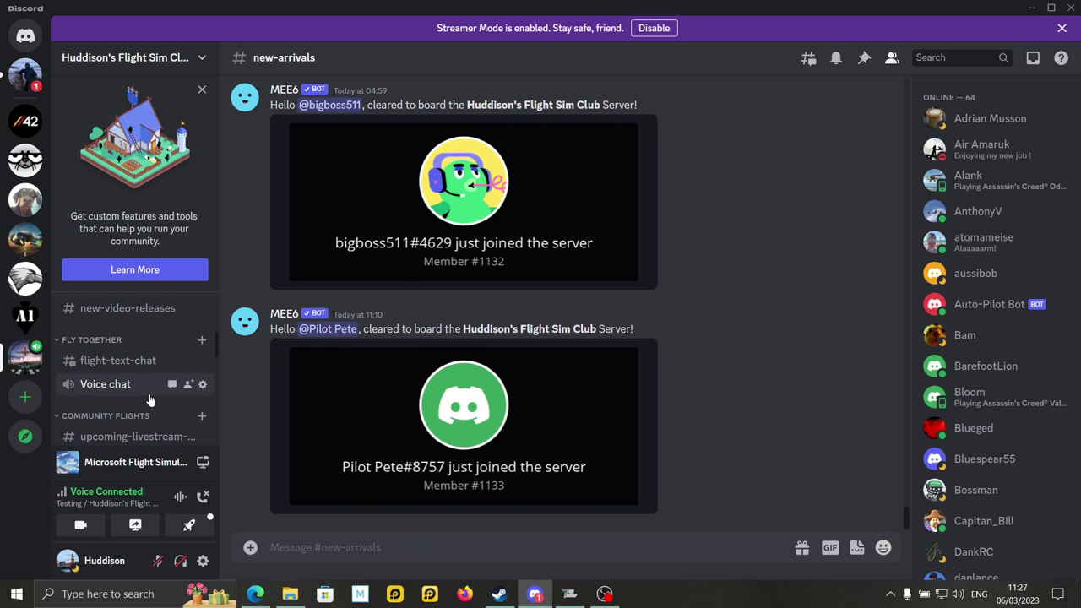
{"action": "scroll", "coordinate": [150, 400], "scroll_direction": "down", "scroll_amount": 3}
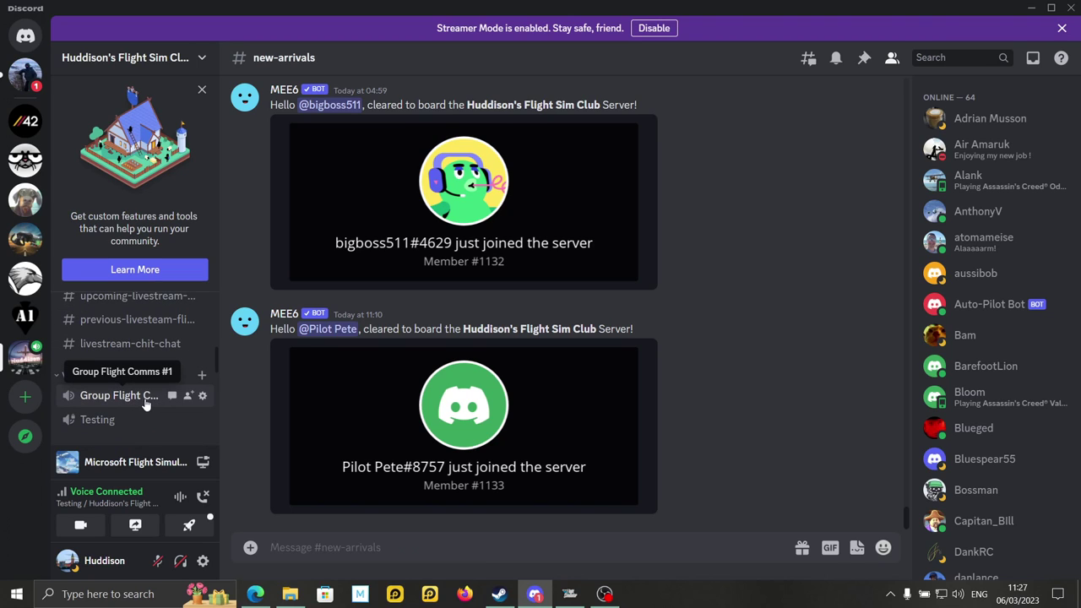
{"action": "scroll", "coordinate": [147, 406], "scroll_direction": "up", "scroll_amount": 5}
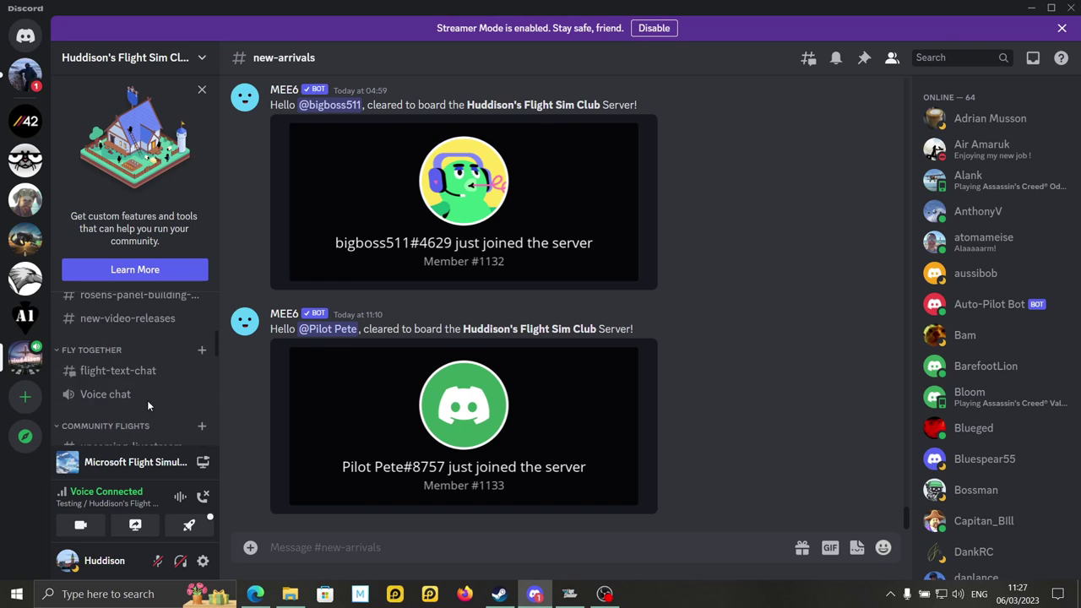
{"action": "scroll", "coordinate": [147, 406], "scroll_direction": "up", "scroll_amount": 2}
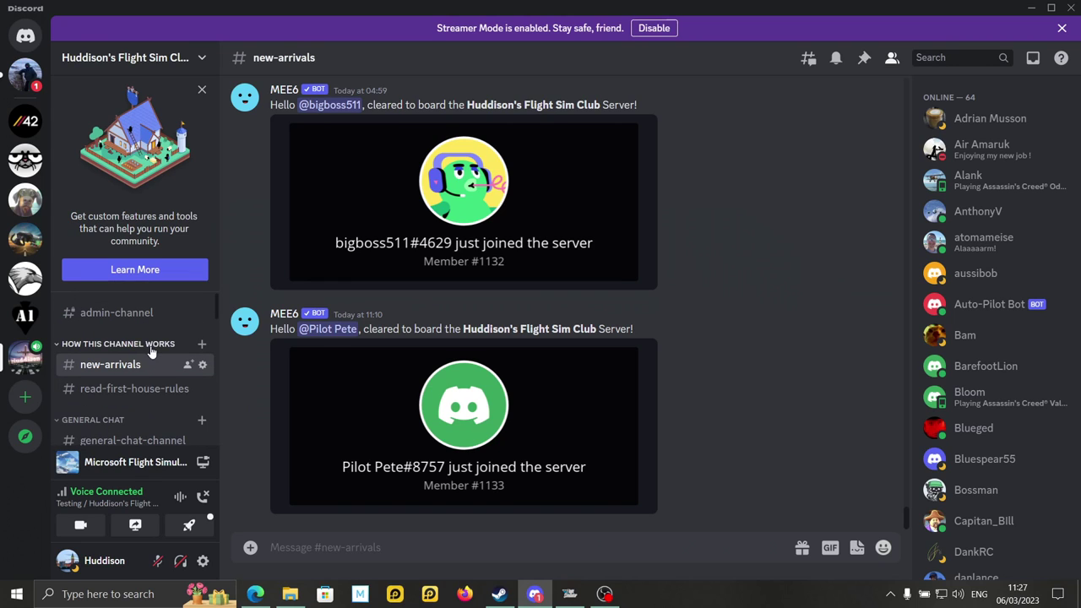
{"action": "scroll", "coordinate": [151, 351], "scroll_direction": "down", "scroll_amount": 4}
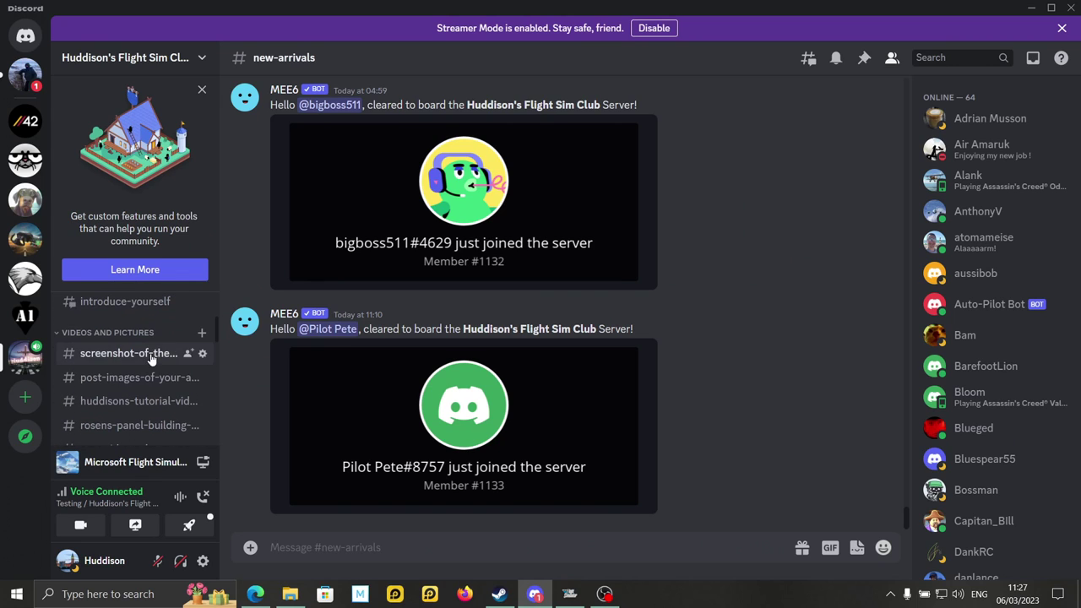
{"action": "scroll", "coordinate": [151, 357], "scroll_direction": "down", "scroll_amount": 4}
{"action": "mouse_move", "coordinate": [148, 364]}
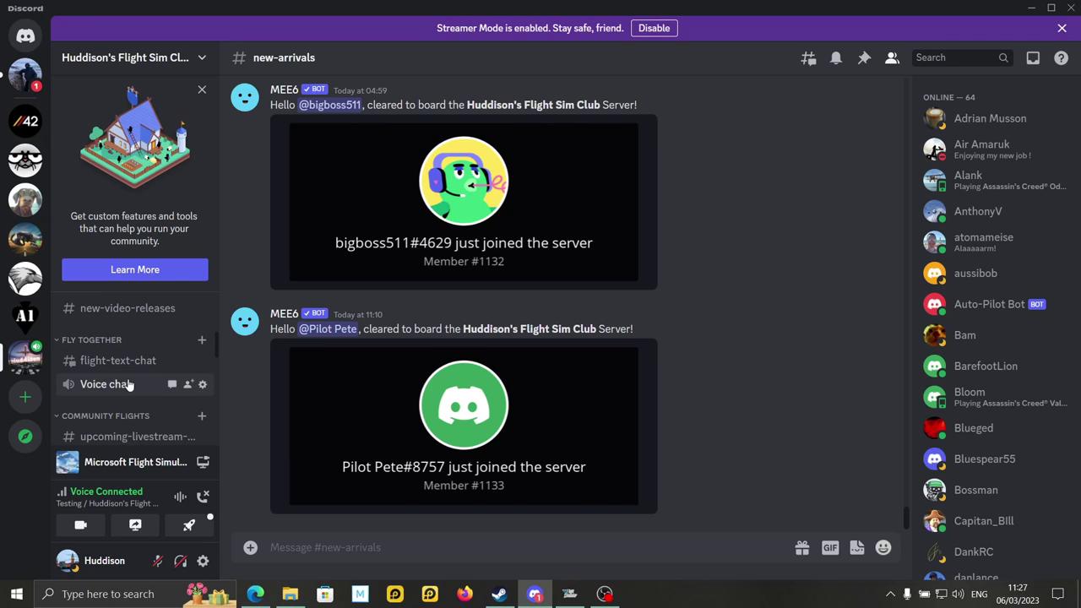
{"action": "scroll", "coordinate": [129, 386], "scroll_direction": "down", "scroll_amount": 2}
{"action": "scroll", "coordinate": [129, 386], "scroll_direction": "down", "scroll_amount": 2}
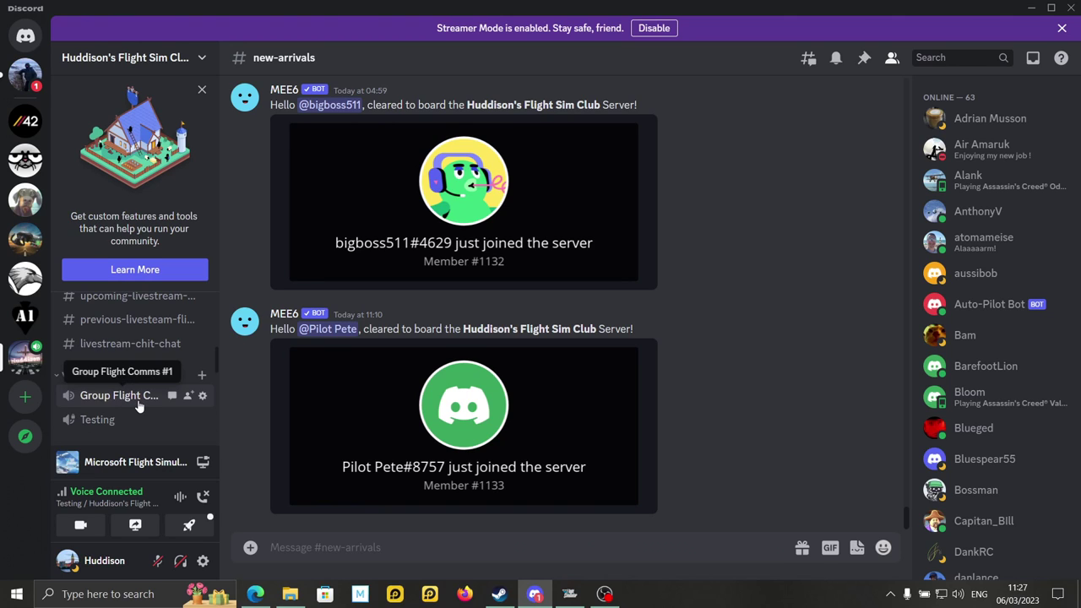
{"action": "scroll", "coordinate": [135, 405], "scroll_direction": "down", "scroll_amount": 3}
{"action": "scroll", "coordinate": [141, 405], "scroll_direction": "down", "scroll_amount": 10}
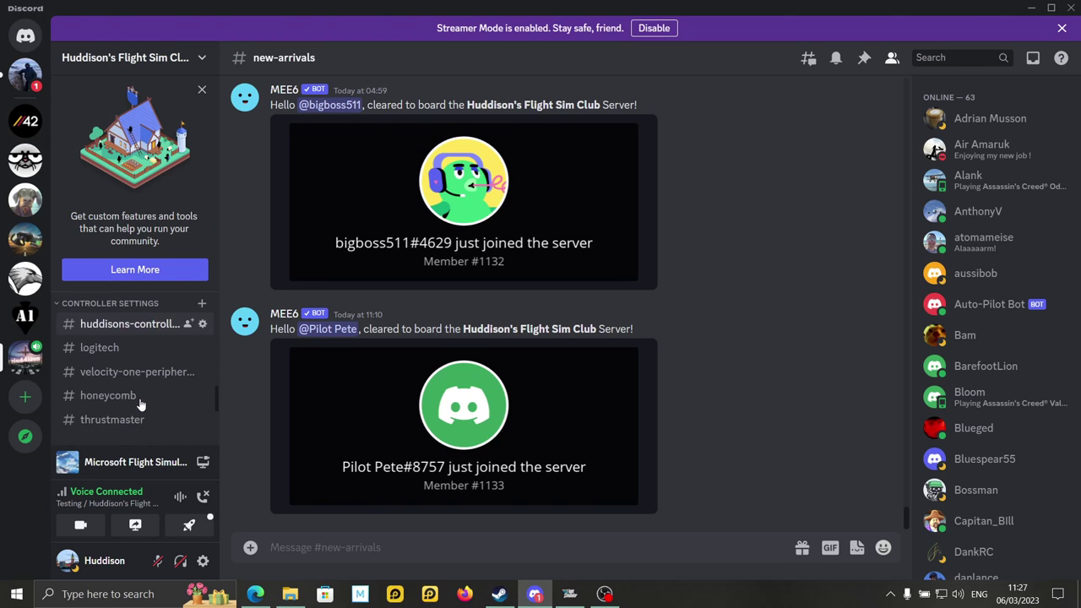
{"action": "scroll", "coordinate": [141, 406], "scroll_direction": "down", "scroll_amount": 1}
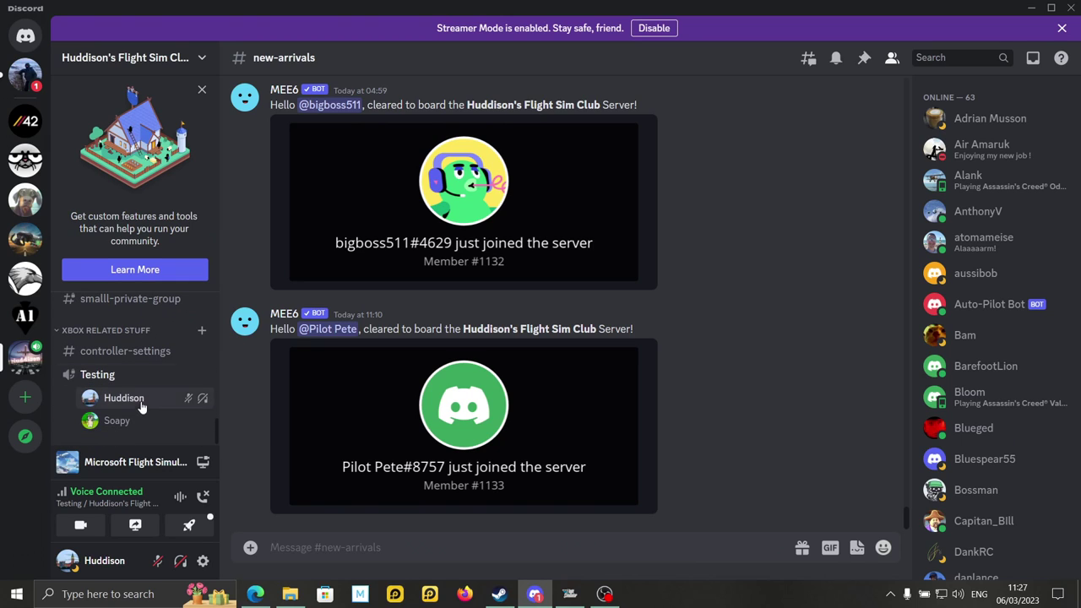
Toggle mute and deafen, finishing with the microphone unmuted and audio undeafened.
{"action": "left_click", "coordinate": [160, 561]}
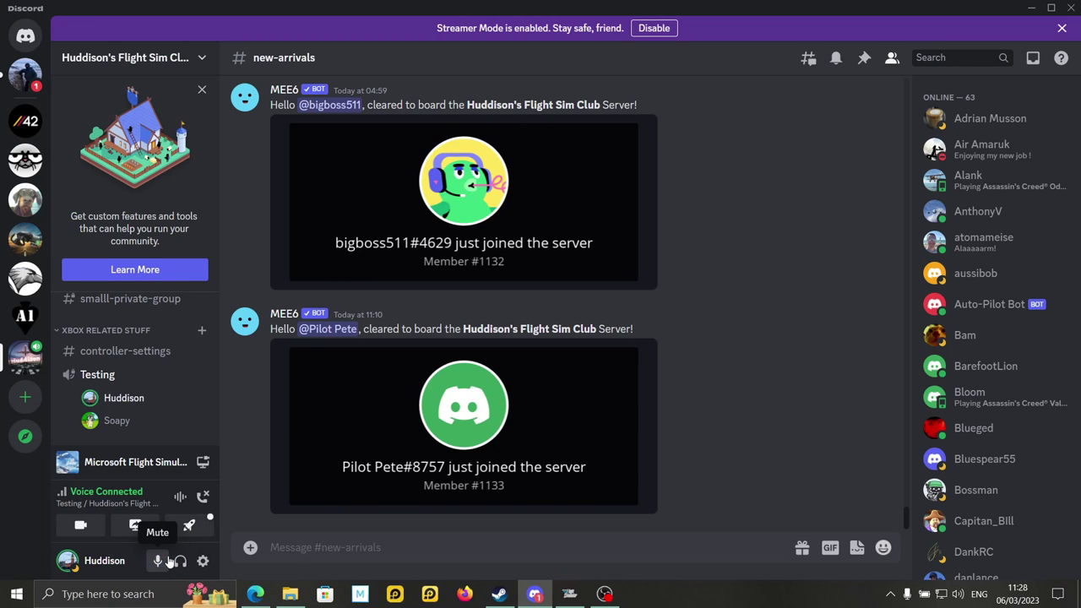
{"action": "left_click", "coordinate": [175, 562]}
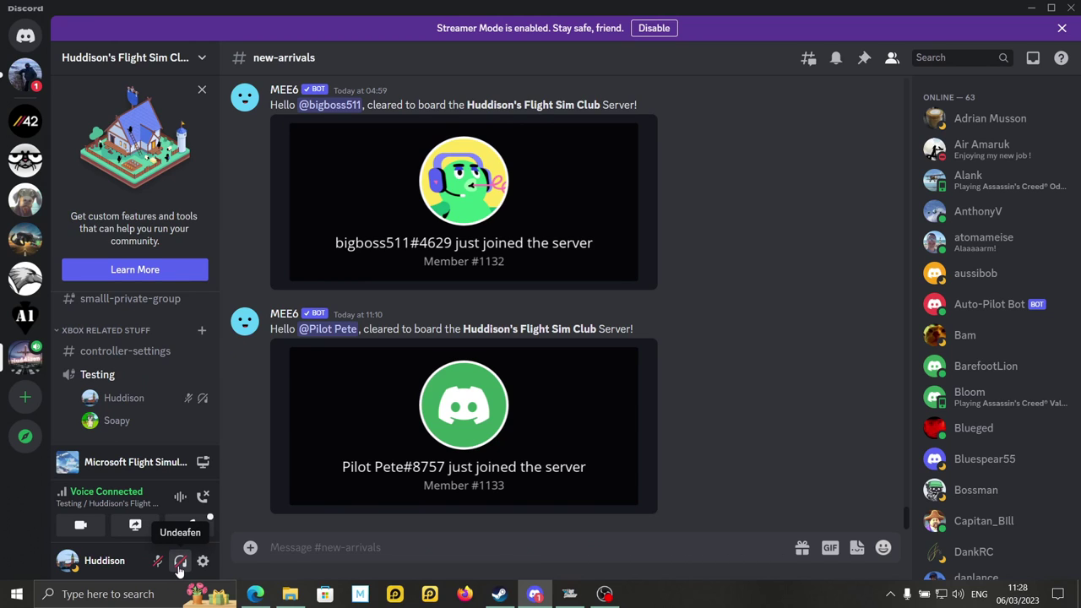
{"action": "left_click", "coordinate": [159, 563]}
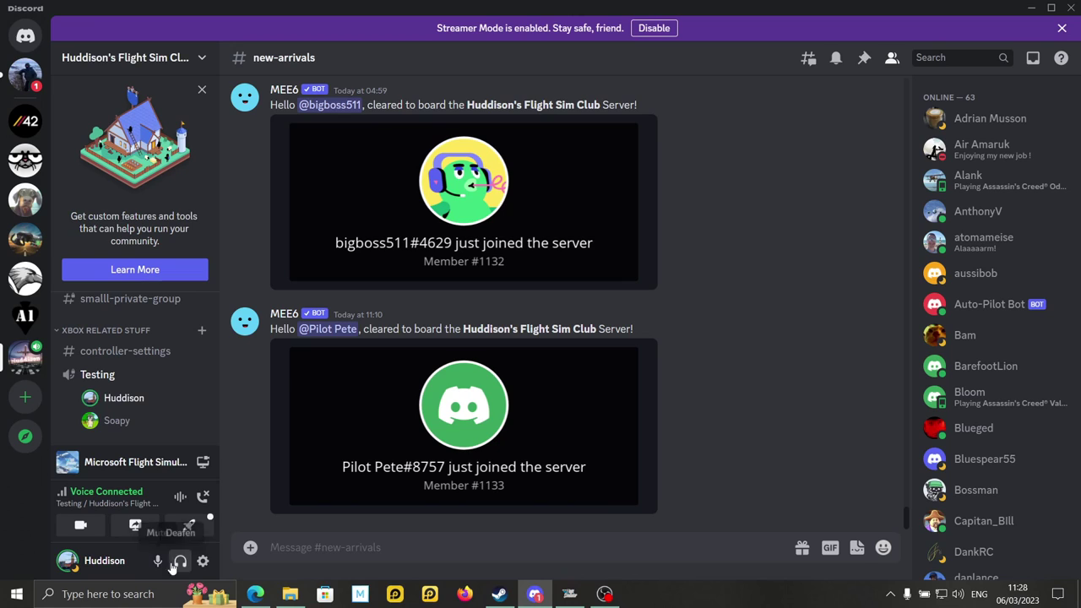
{"action": "left_click", "coordinate": [159, 563]}
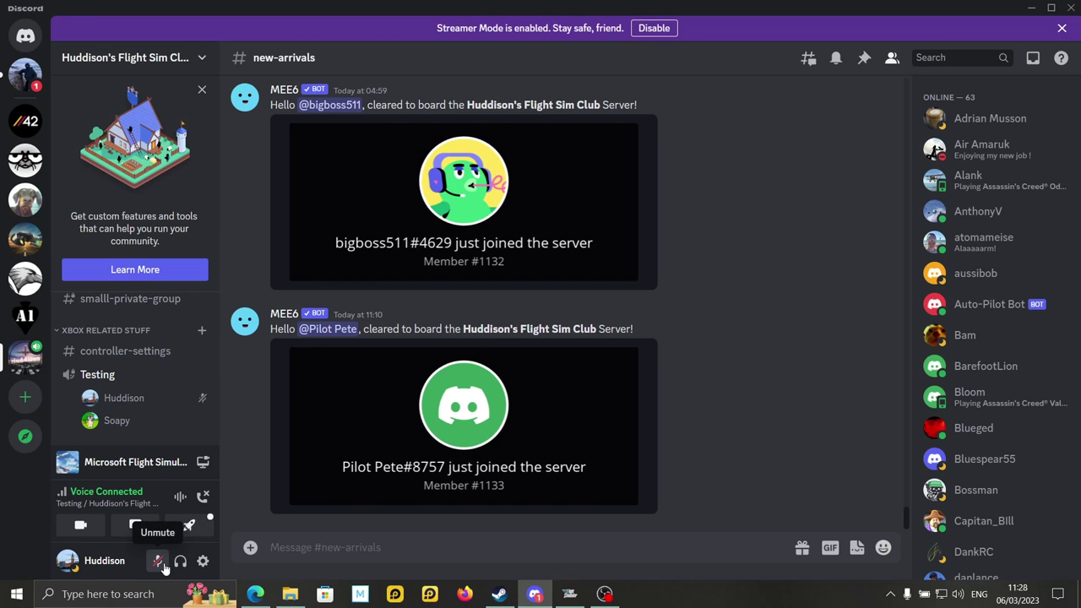
{"action": "left_click", "coordinate": [158, 564]}
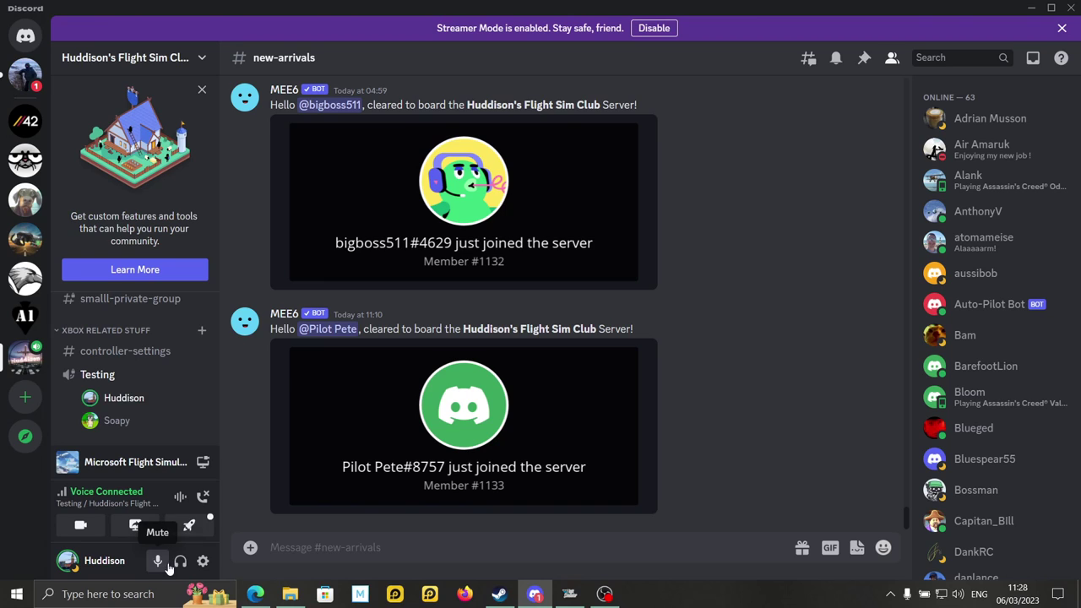
{"action": "left_click", "coordinate": [178, 564]}
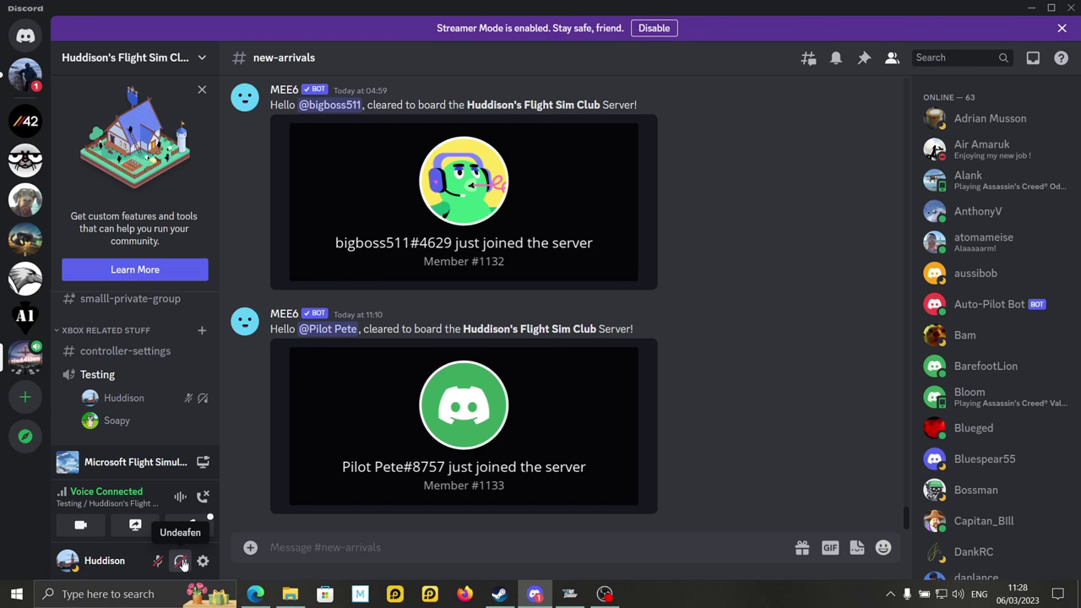
{"action": "left_click", "coordinate": [180, 562]}
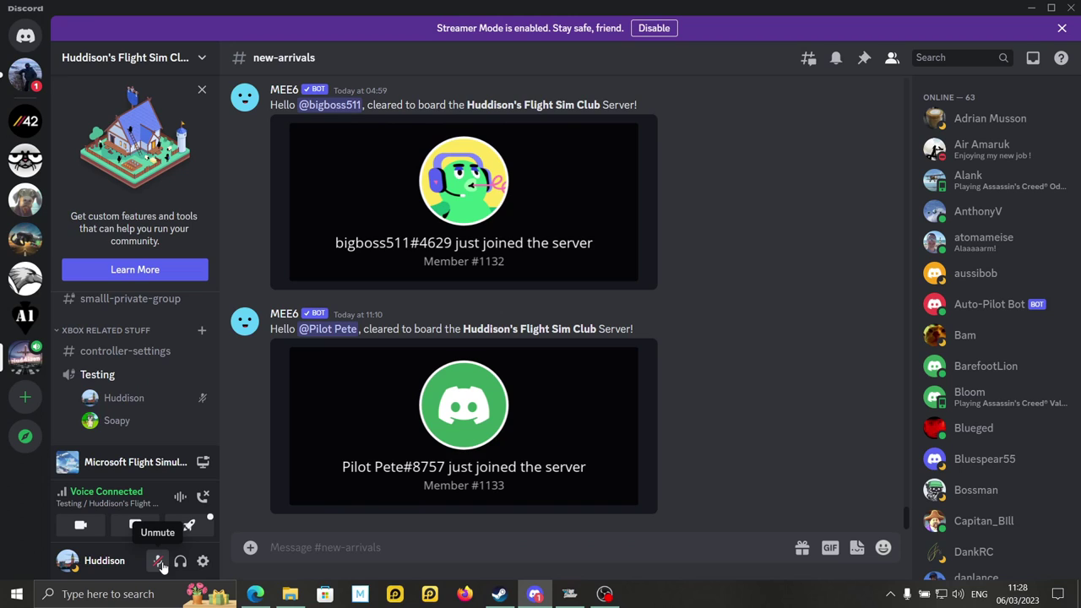
{"action": "left_click", "coordinate": [159, 562]}
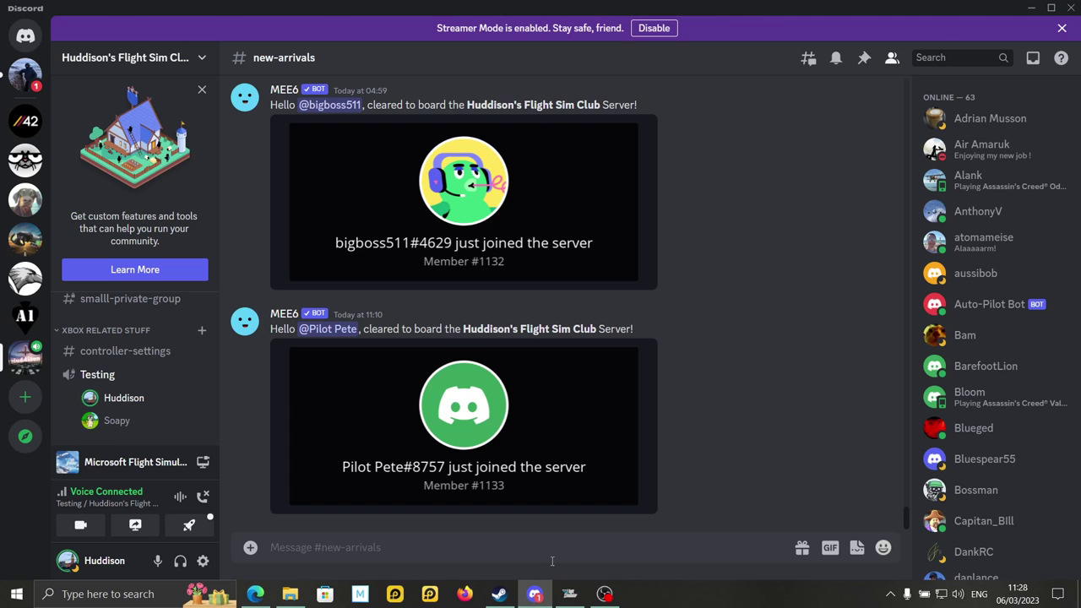
{"action": "mouse_move", "coordinate": [575, 596]}
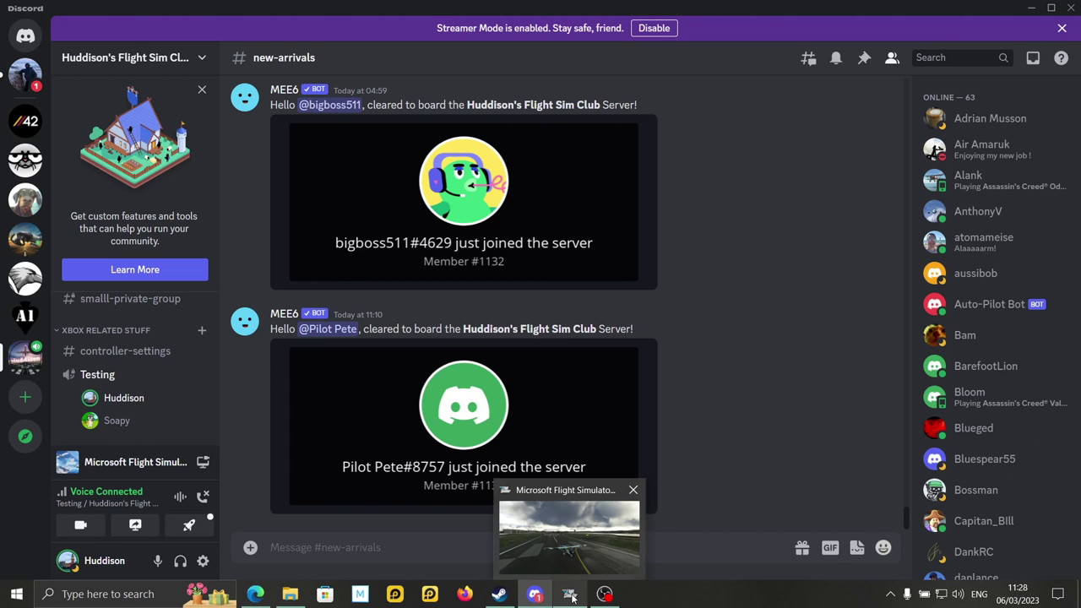
{"action": "left_click", "coordinate": [572, 596]}
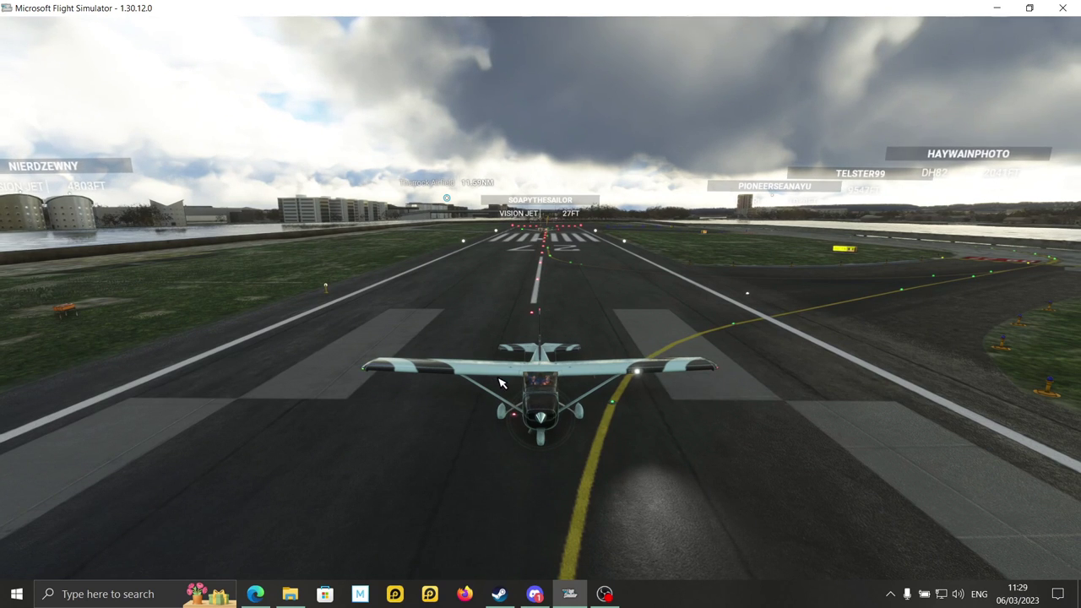
{"action": "left_click", "coordinate": [534, 594]}
{"action": "left_click", "coordinate": [179, 562]}
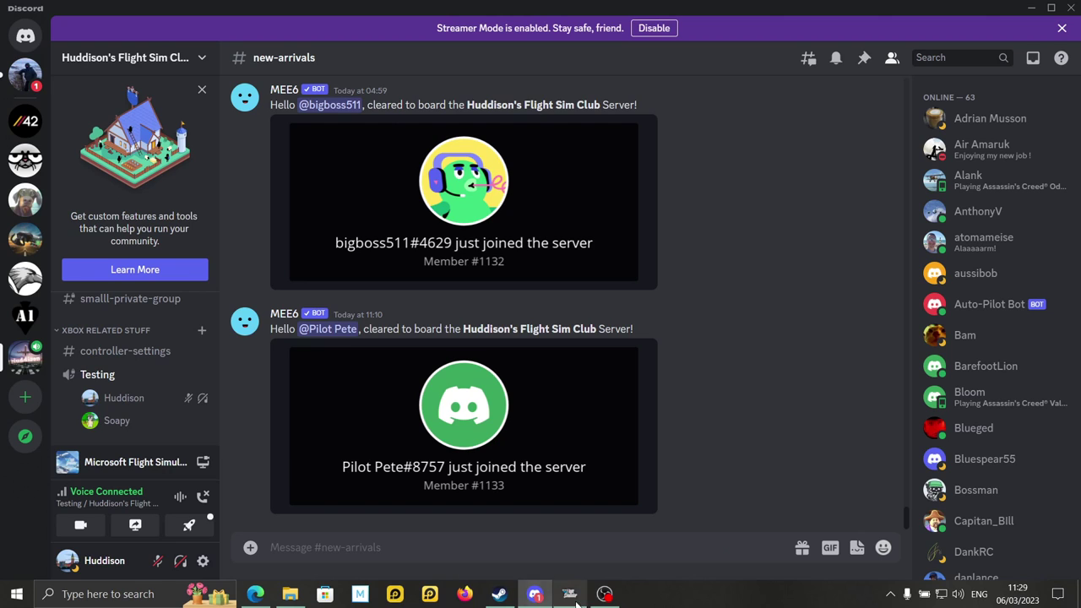
{"action": "left_click", "coordinate": [604, 593]}
{"action": "left_click", "coordinate": [574, 595]}
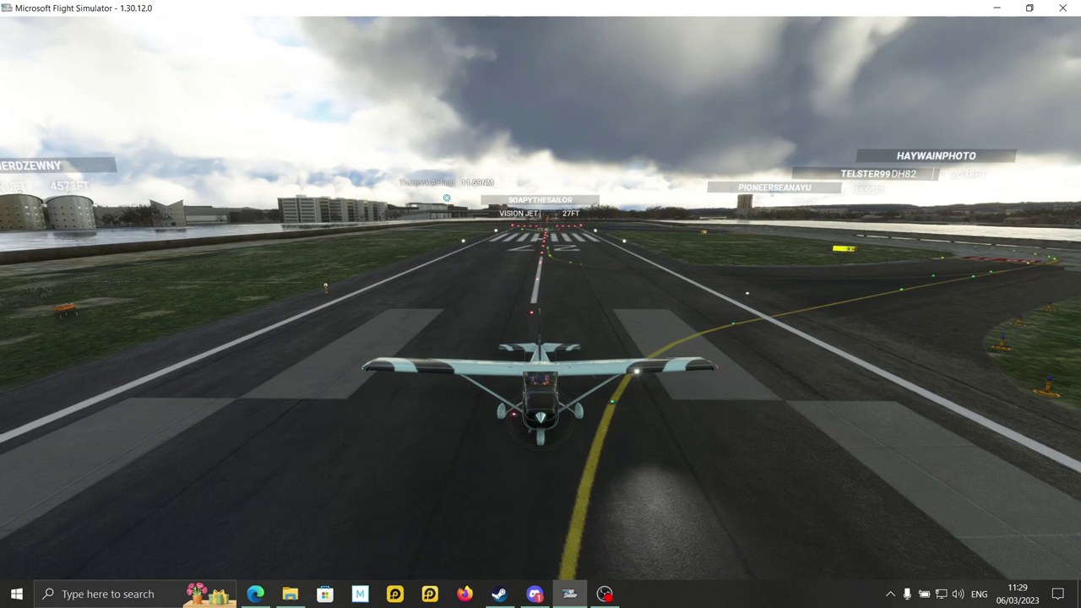
{"action": "left_click", "coordinate": [534, 594]}
{"action": "left_click", "coordinate": [156, 571]}
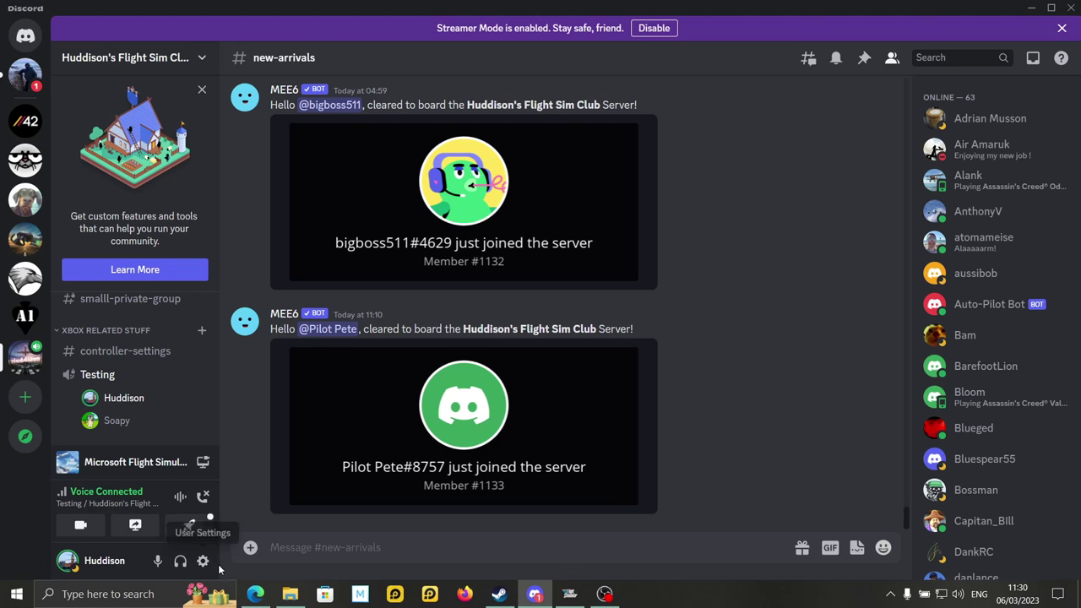
Set Voice & Video input mode to Push-to-talk with the / keybind, then close settings.
{"action": "key", "text": "ctrl+comma"}
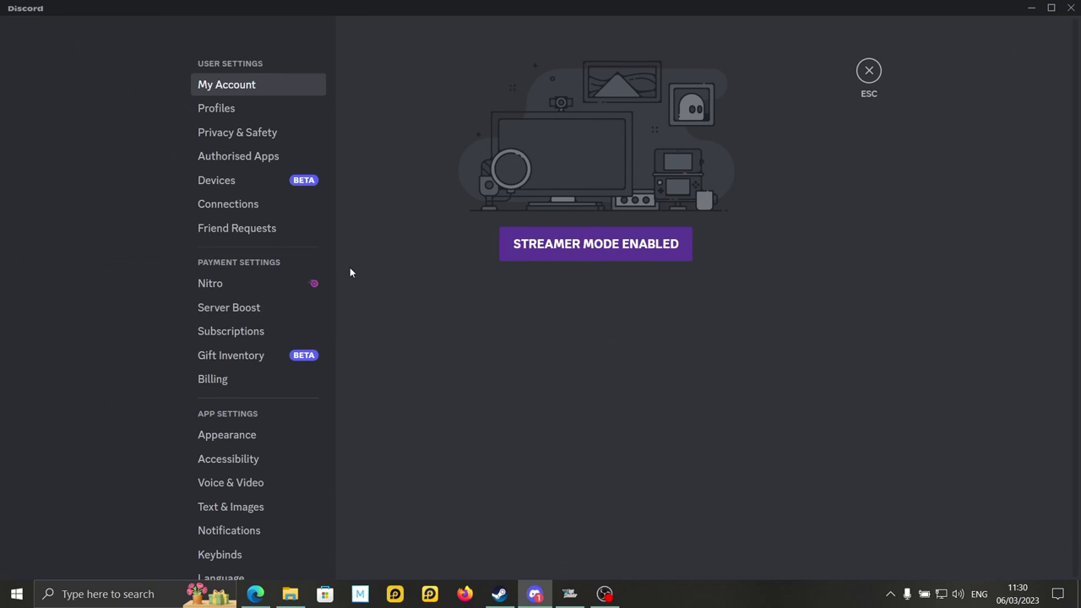
{"action": "left_click", "coordinate": [260, 483]}
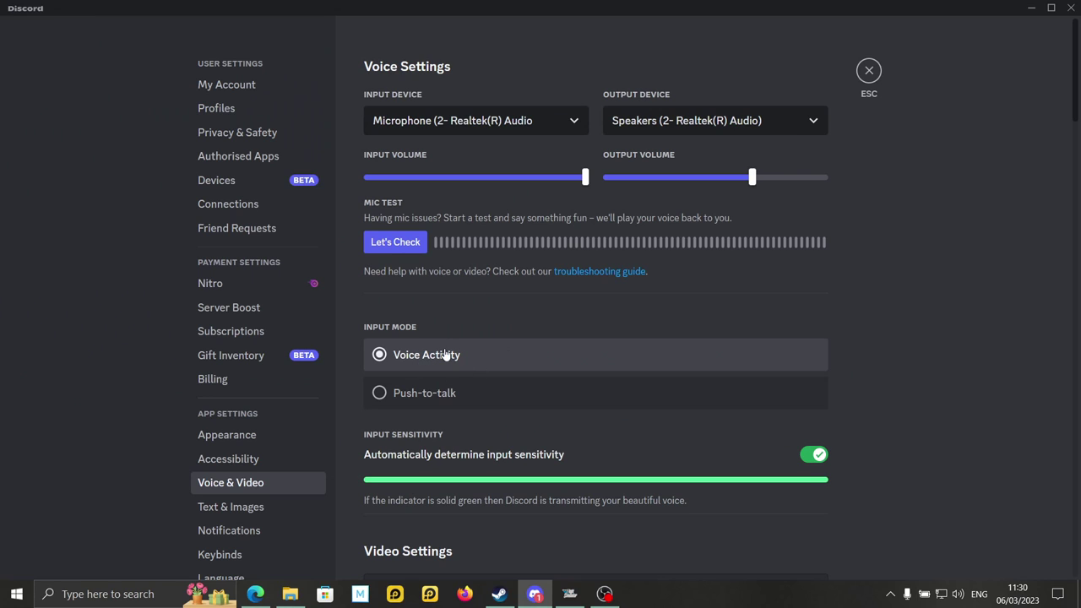
{"action": "left_click", "coordinate": [456, 396]}
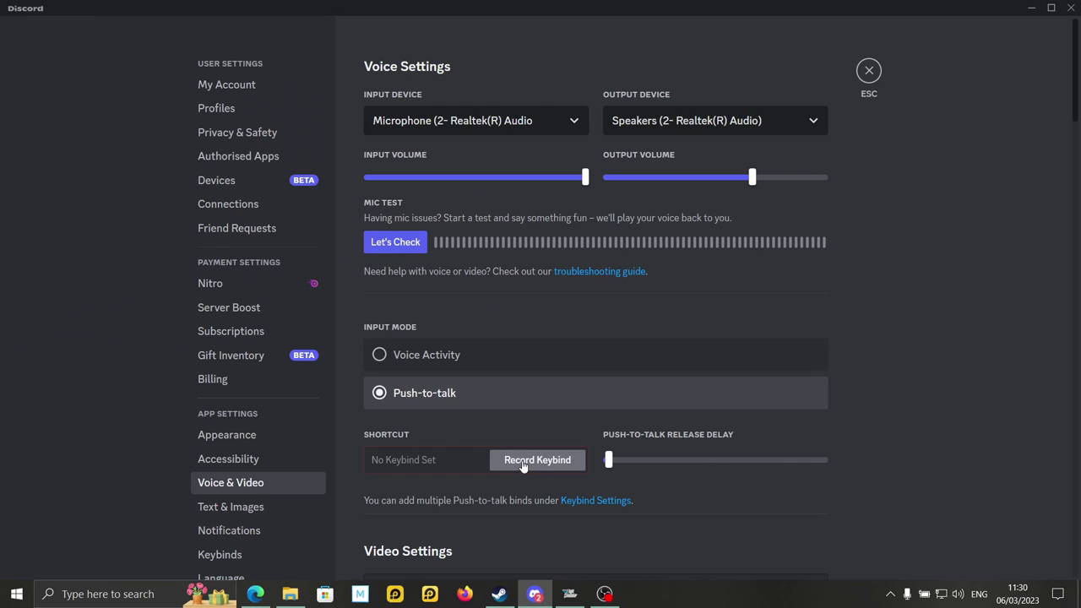
{"action": "left_click", "coordinate": [545, 465]}
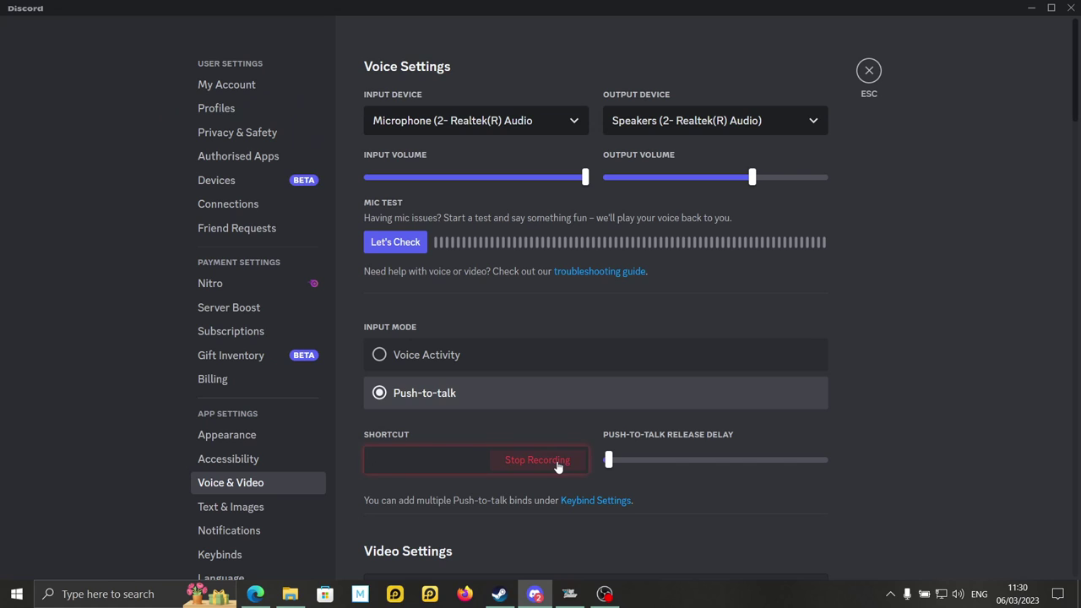
{"action": "key", "text": "slash"}
{"action": "left_click", "coordinate": [557, 465]}
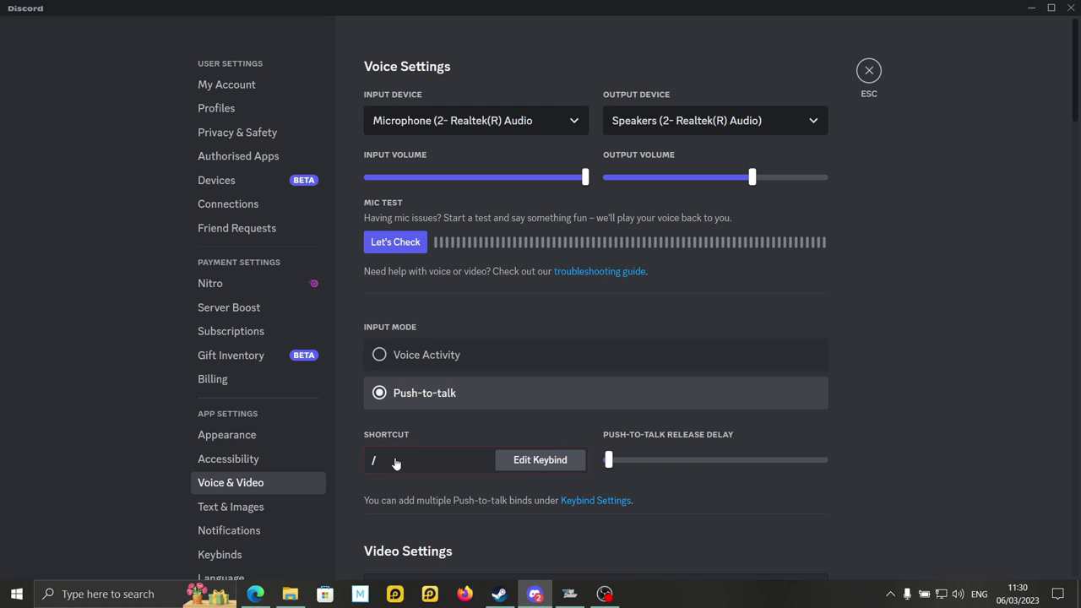
{"action": "mouse_move", "coordinate": [603, 595]}
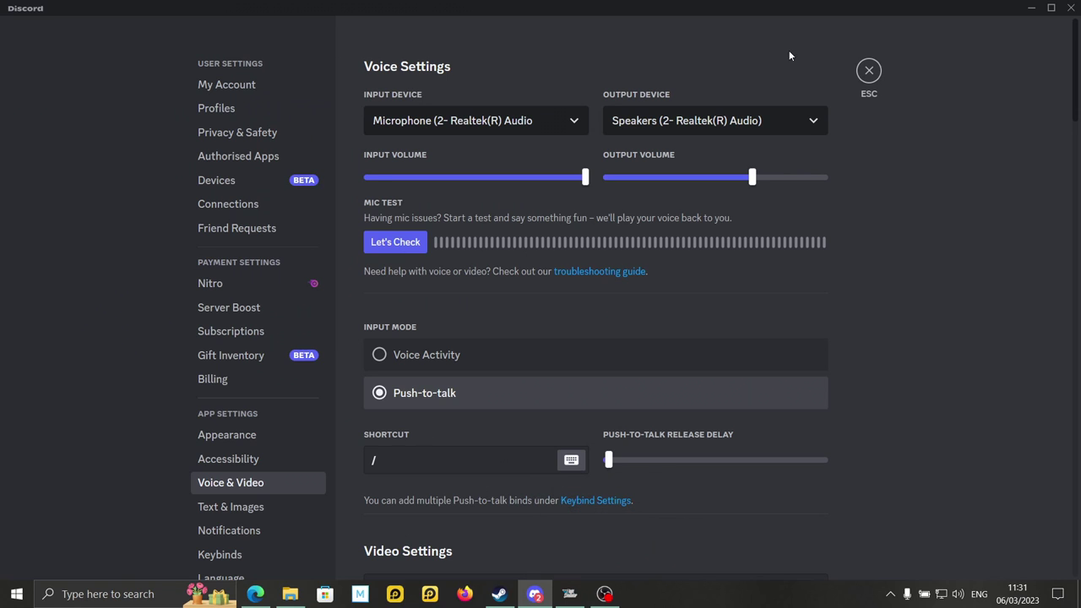
{"action": "key", "text": "Escape"}
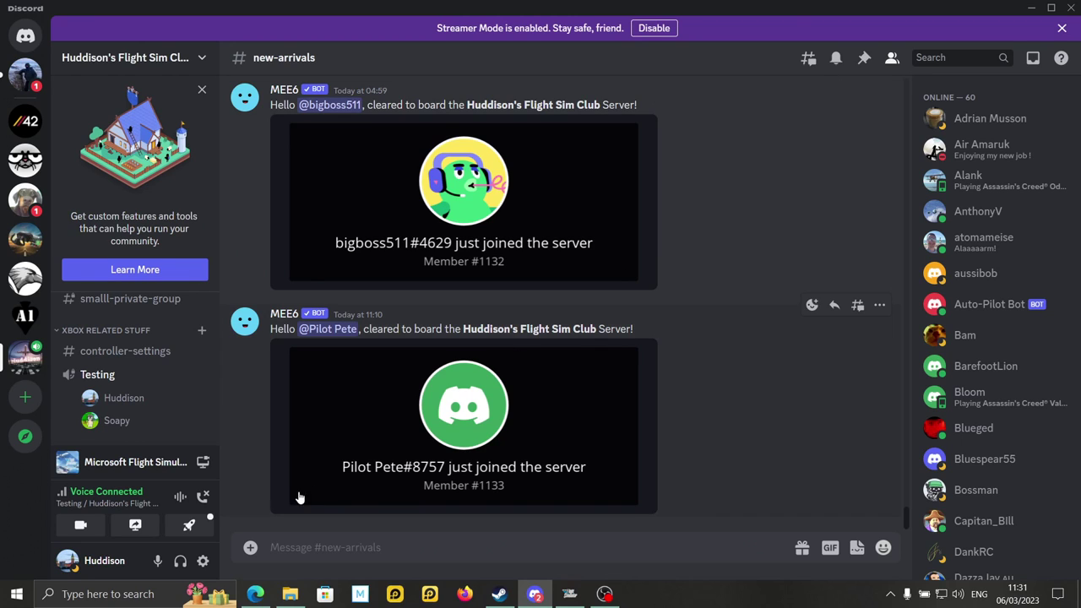
{"action": "left_click", "coordinate": [202, 560]}
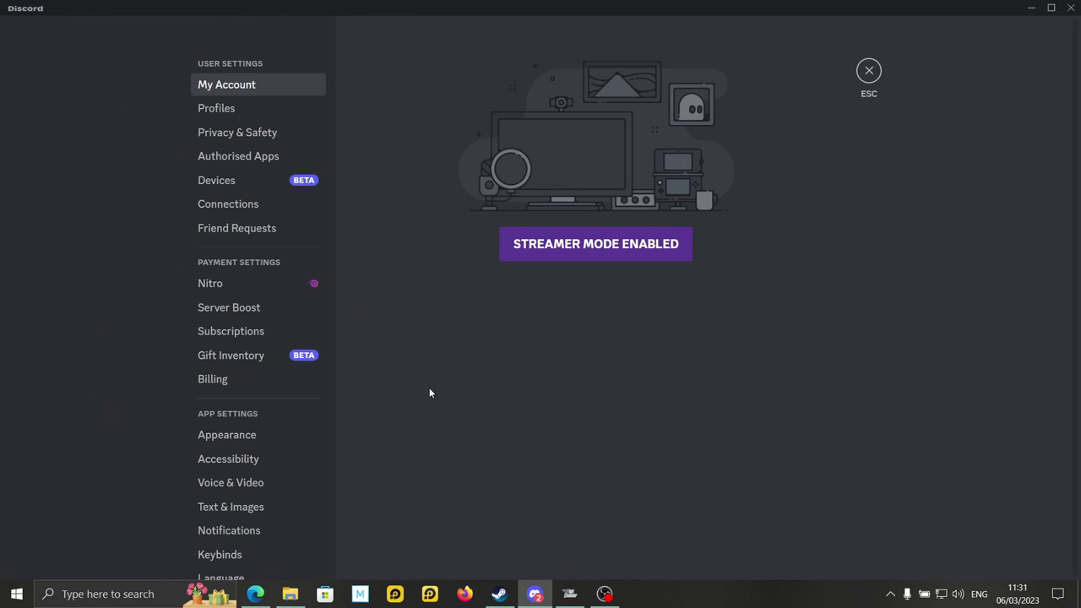
Switch the Voice & Video input mode back to Voice Activity and close settings.
{"action": "left_click", "coordinate": [280, 482]}
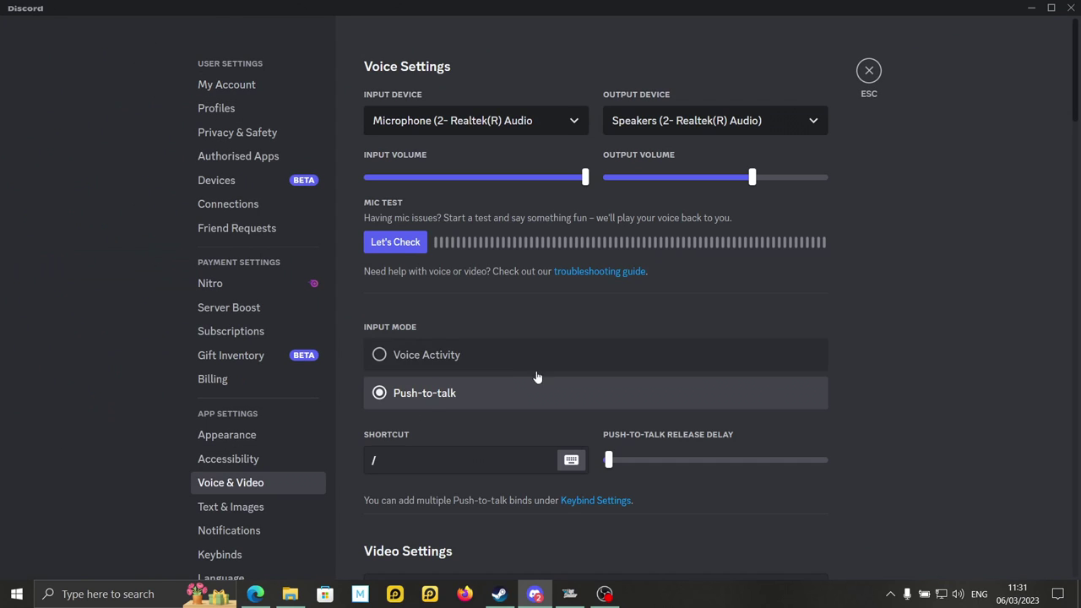
{"action": "left_click", "coordinate": [394, 357]}
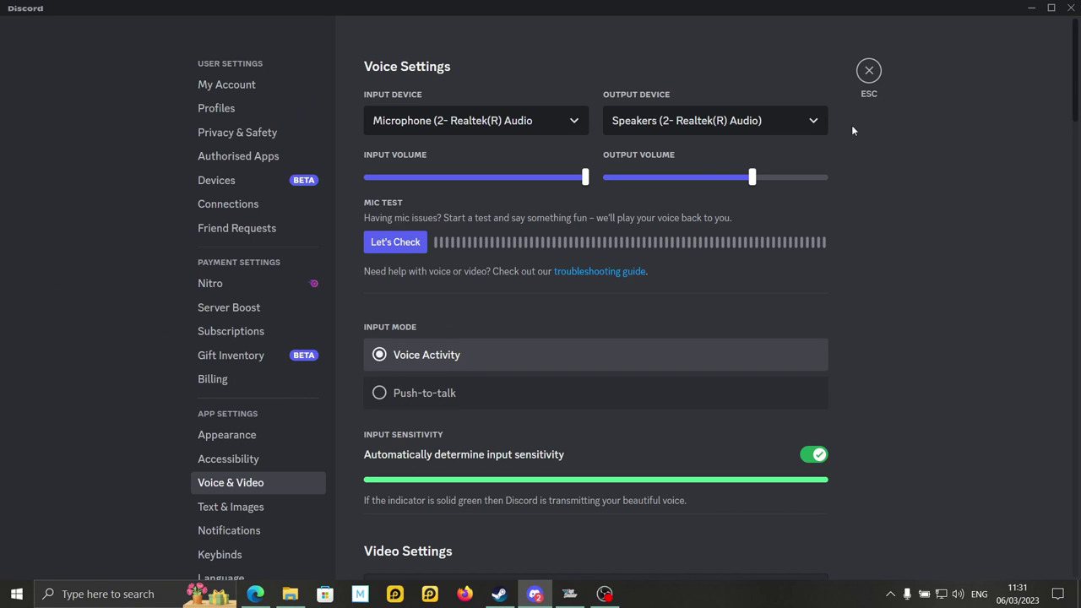
{"action": "left_click", "coordinate": [868, 71]}
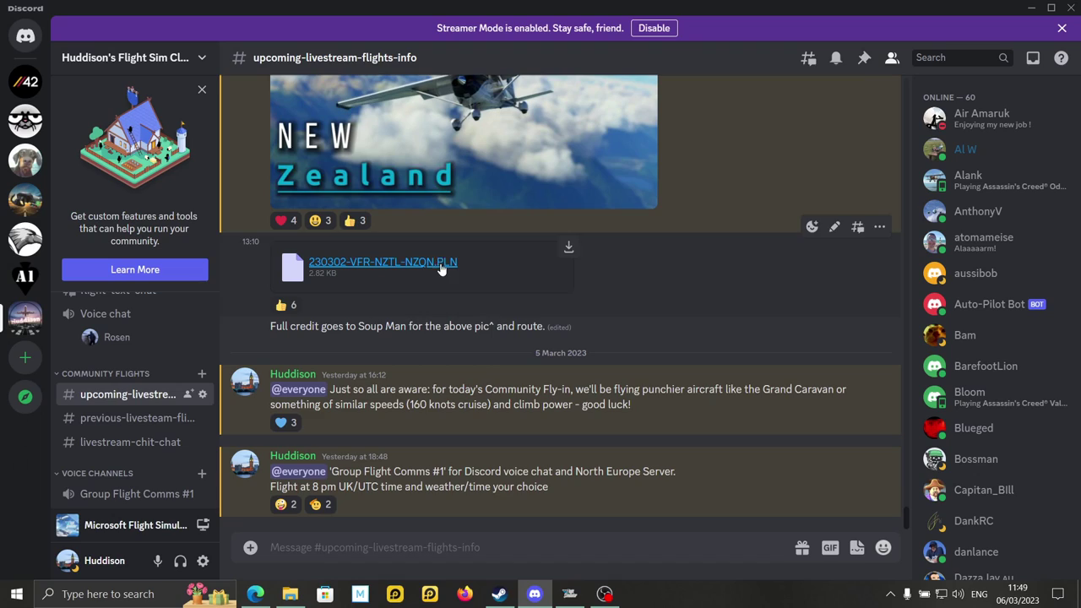
{"action": "left_click", "coordinate": [569, 593]}
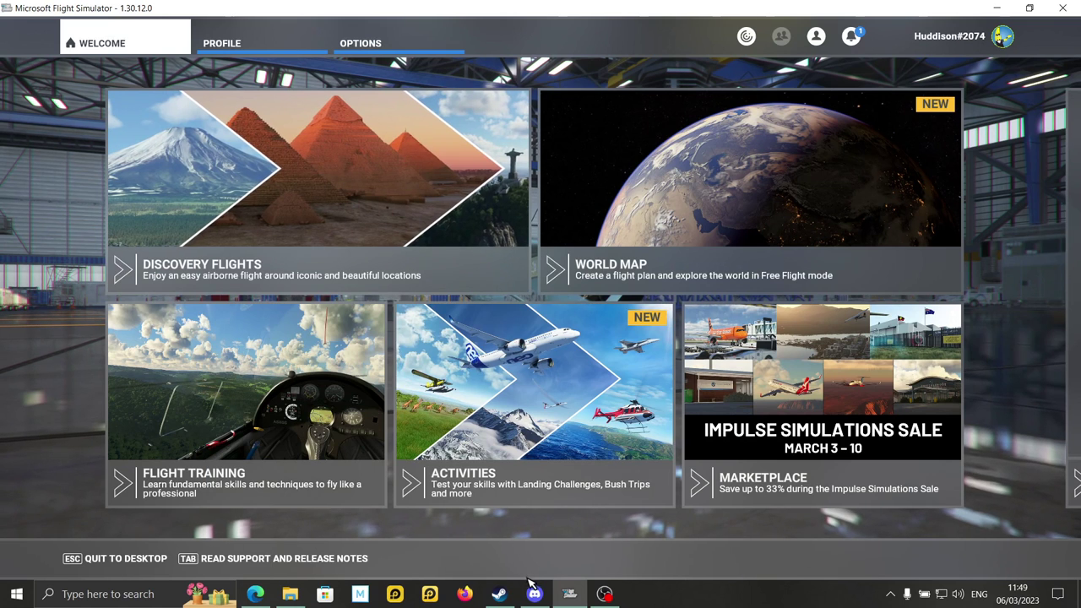
{"action": "left_click", "coordinate": [534, 593]}
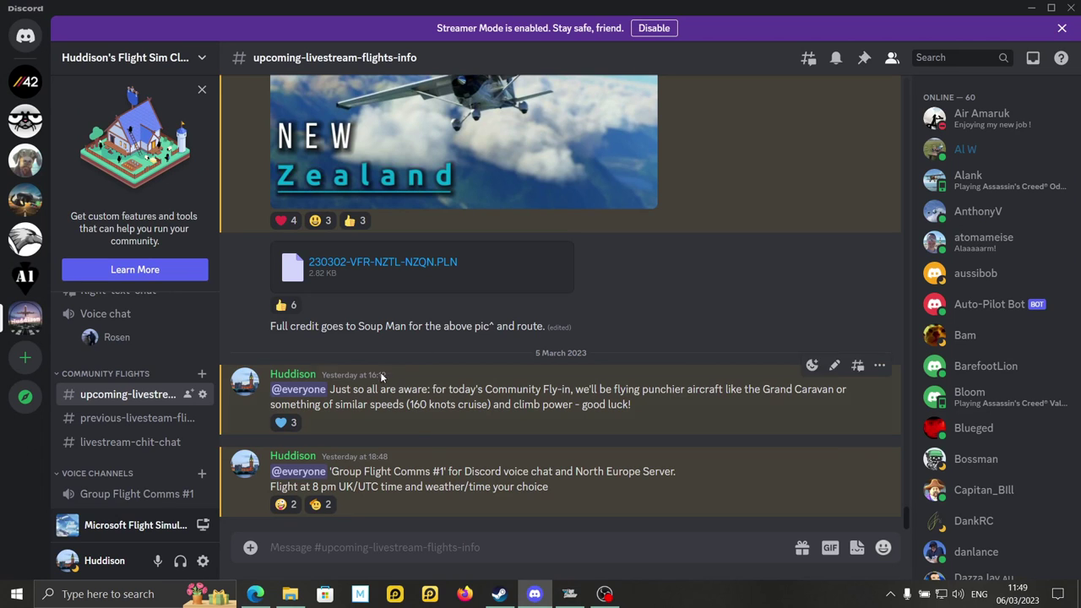
{"action": "scroll", "coordinate": [165, 371], "scroll_direction": "up", "scroll_amount": 6}
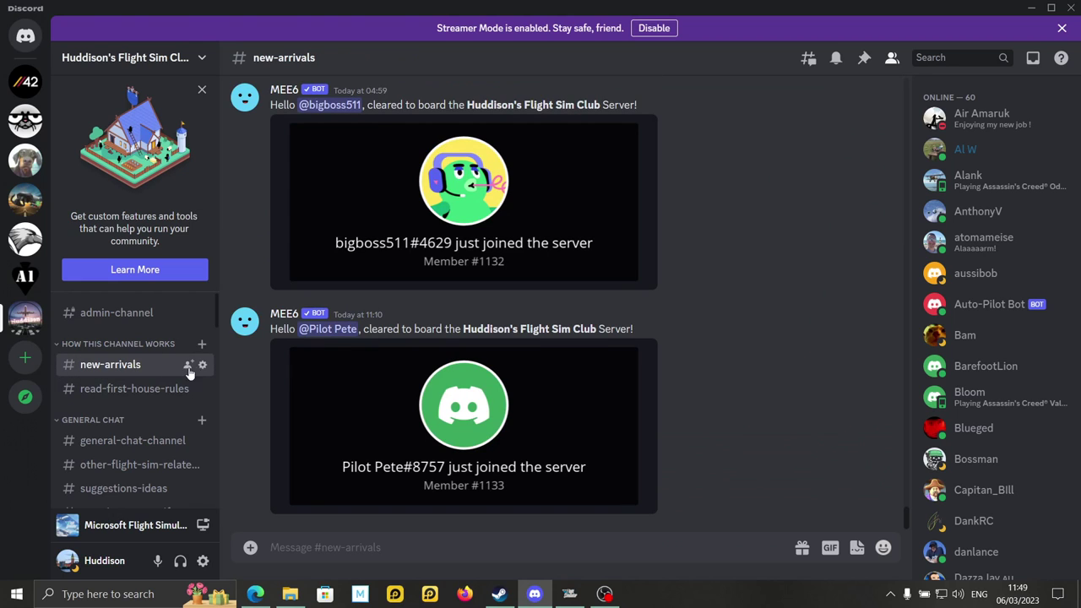
Browse #read-first-house-rules, #general-chat-channel and #screenshot-of-the-month, ending on #upcoming-livestream-flights-info.
{"action": "left_click", "coordinate": [138, 390]}
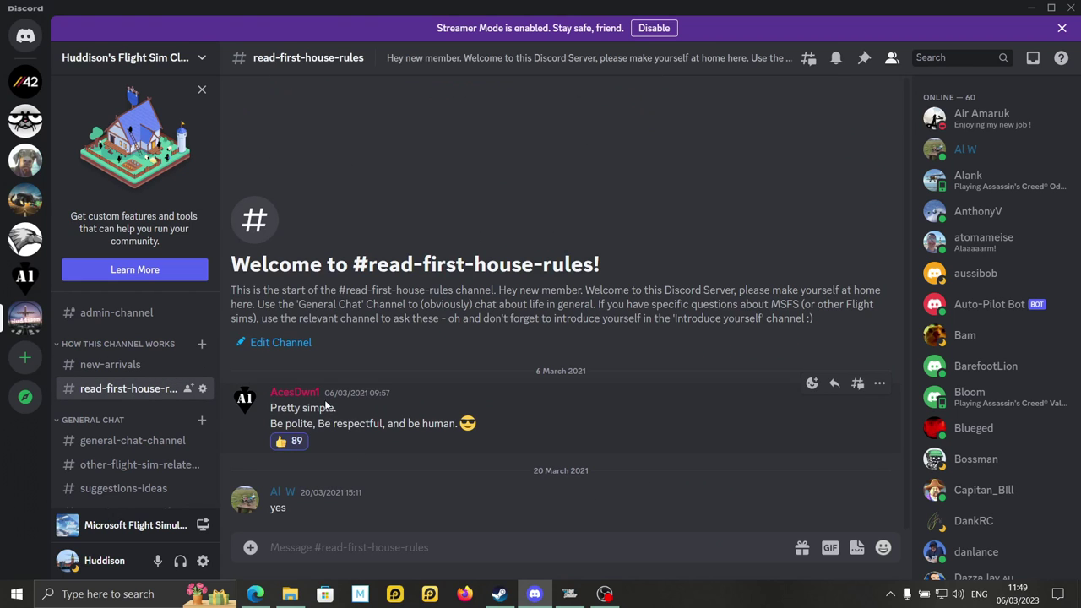
{"action": "scroll", "coordinate": [117, 399], "scroll_direction": "down", "scroll_amount": 2}
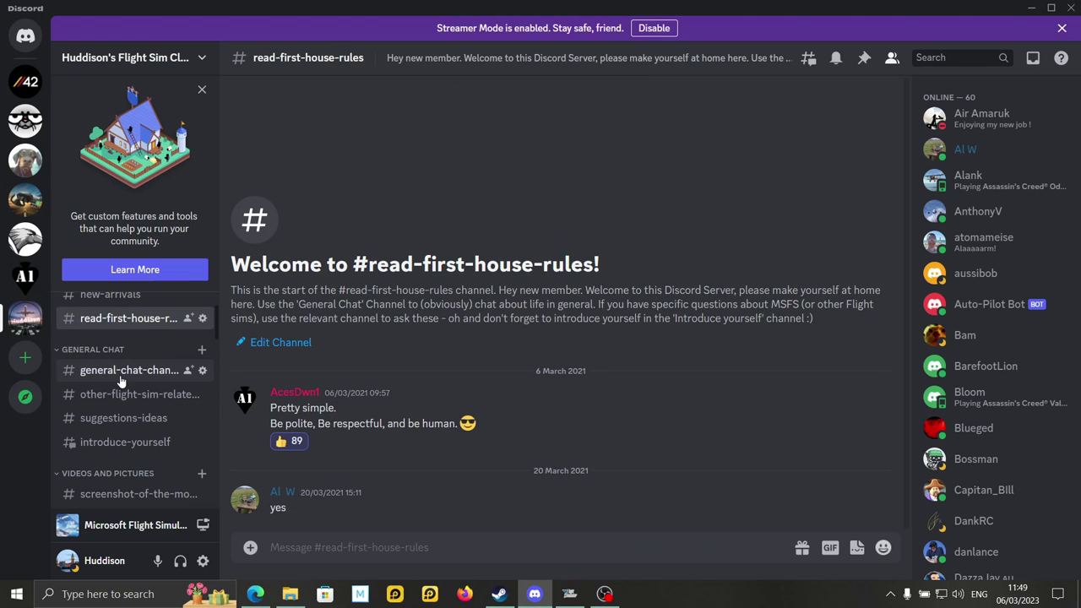
{"action": "left_click", "coordinate": [121, 376]}
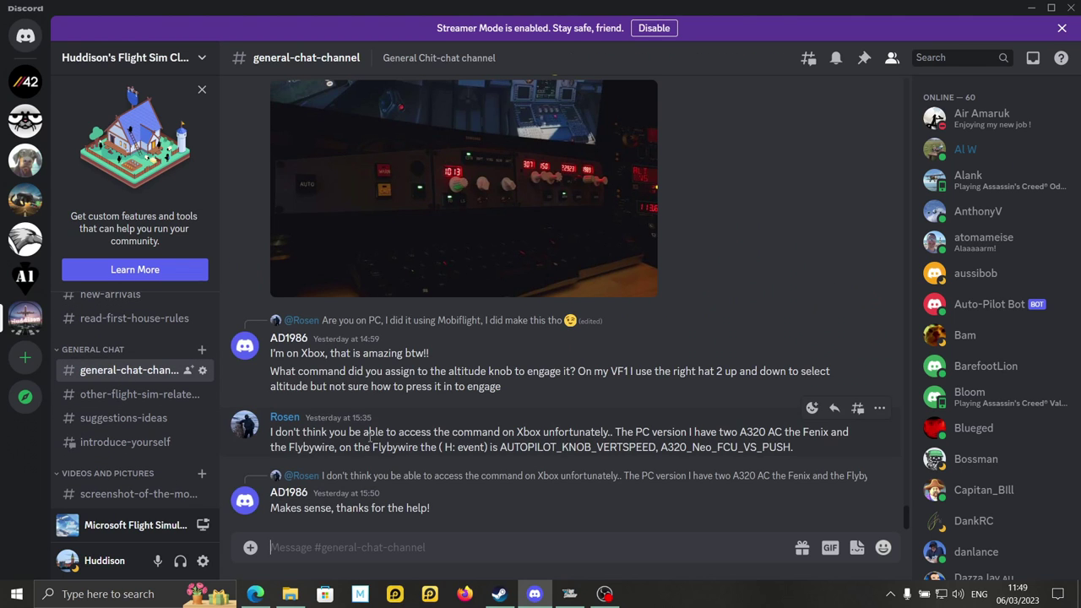
{"action": "scroll", "coordinate": [141, 408], "scroll_direction": "down", "scroll_amount": 2}
{"action": "left_click", "coordinate": [137, 424]}
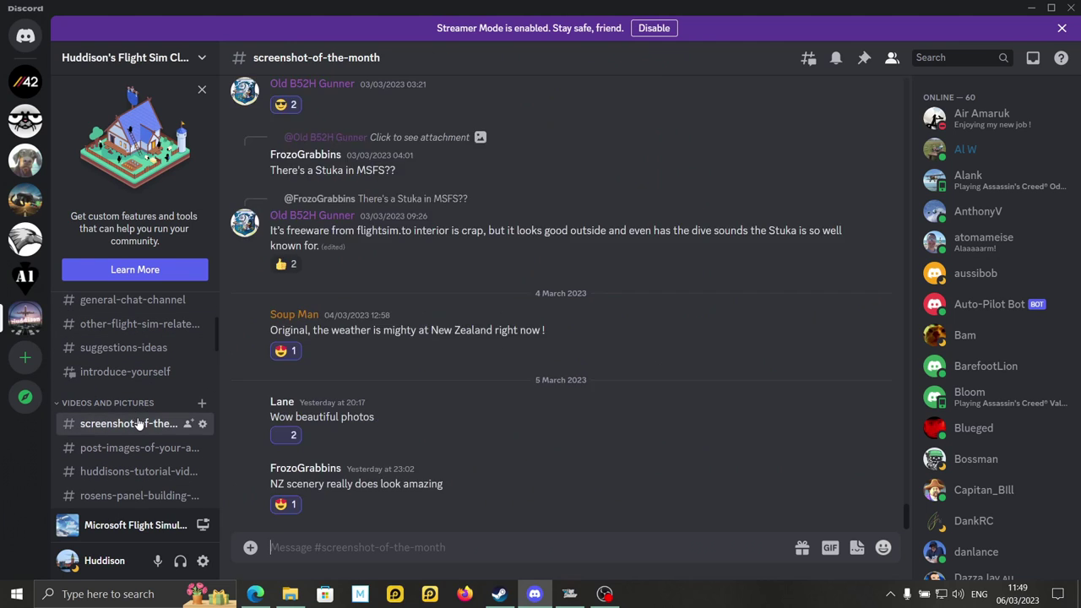
{"action": "scroll", "coordinate": [142, 431], "scroll_direction": "down", "scroll_amount": 1}
{"action": "scroll", "coordinate": [142, 431], "scroll_direction": "down", "scroll_amount": 4}
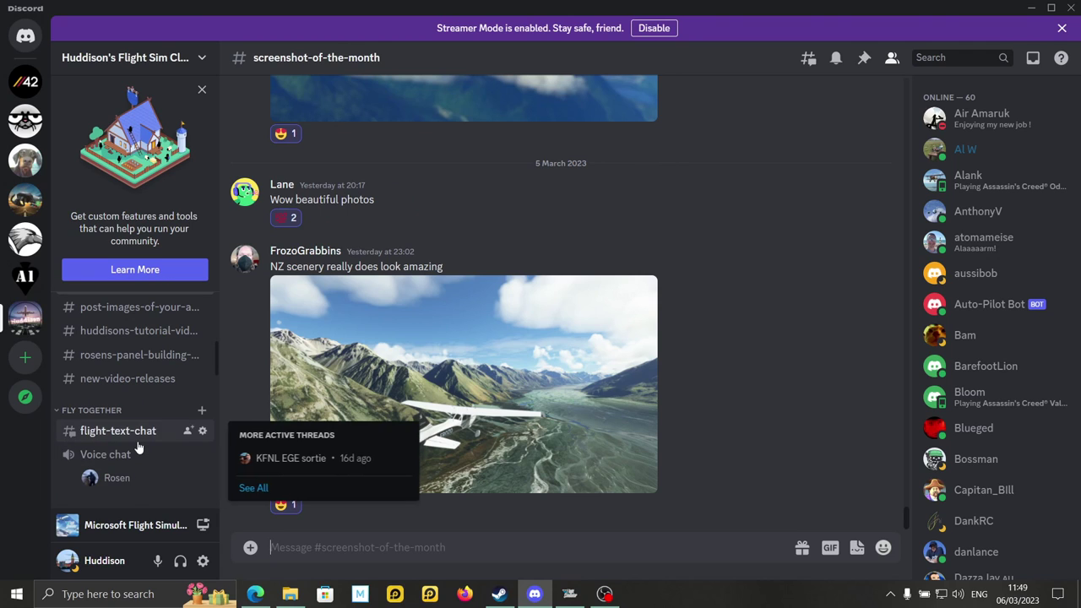
{"action": "scroll", "coordinate": [139, 431], "scroll_direction": "down", "scroll_amount": 2}
{"action": "scroll", "coordinate": [141, 425], "scroll_direction": "down", "scroll_amount": 1}
{"action": "scroll", "coordinate": [141, 422], "scroll_direction": "down", "scroll_amount": 1}
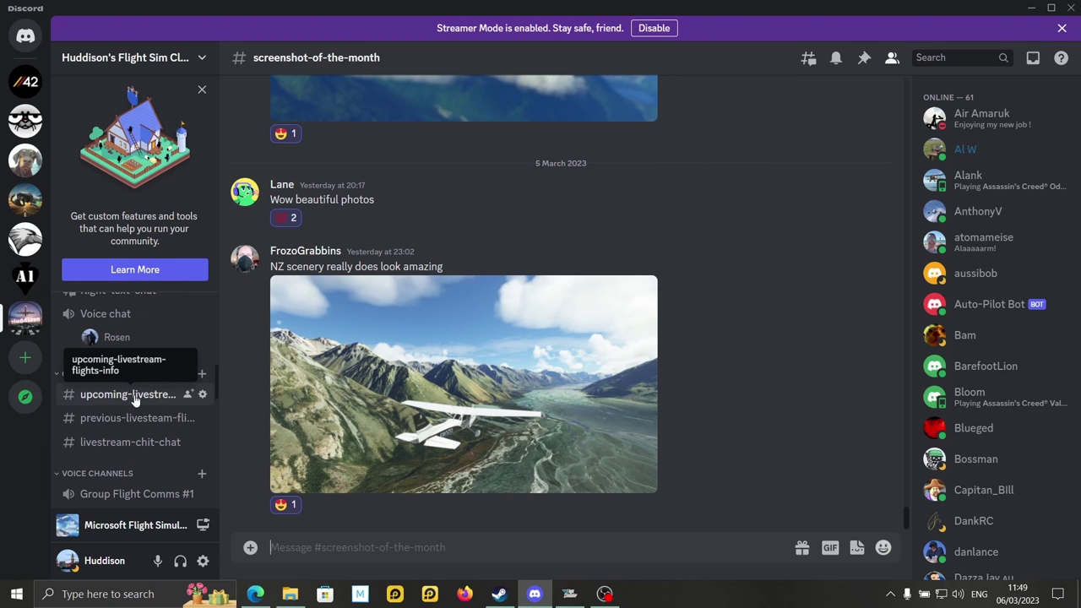
{"action": "left_click", "coordinate": [151, 402]}
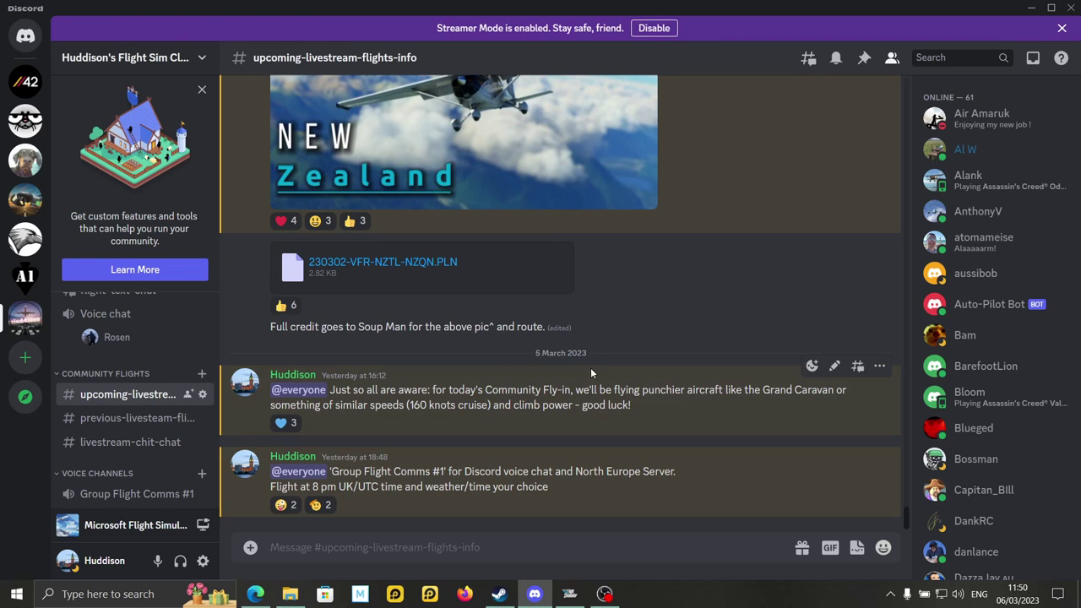
{"action": "scroll", "coordinate": [612, 371], "scroll_direction": "up", "scroll_amount": 2}
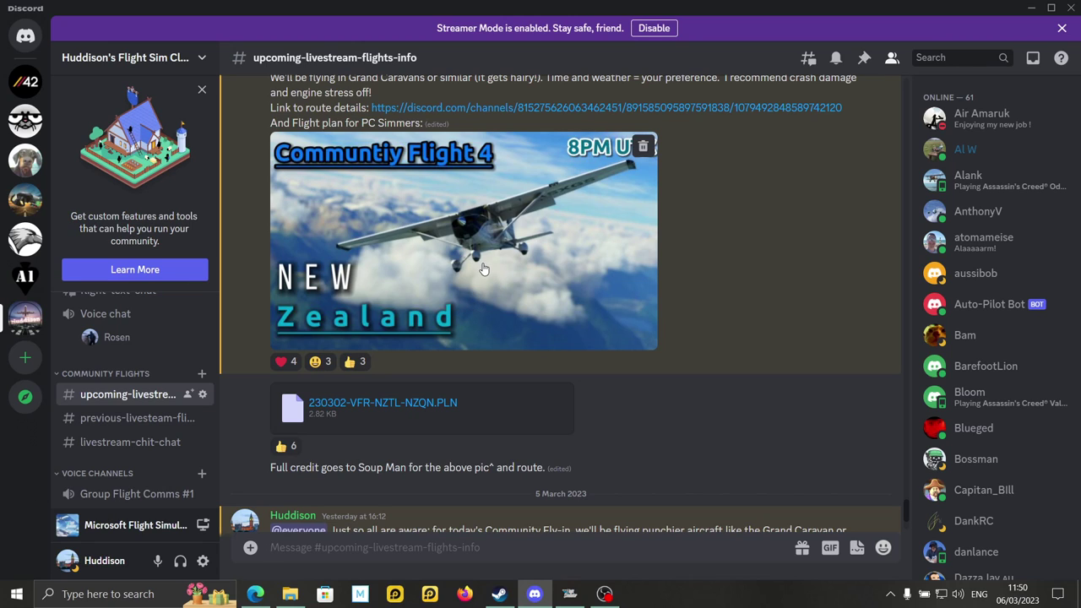
{"action": "scroll", "coordinate": [481, 267], "scroll_direction": "up", "scroll_amount": 1}
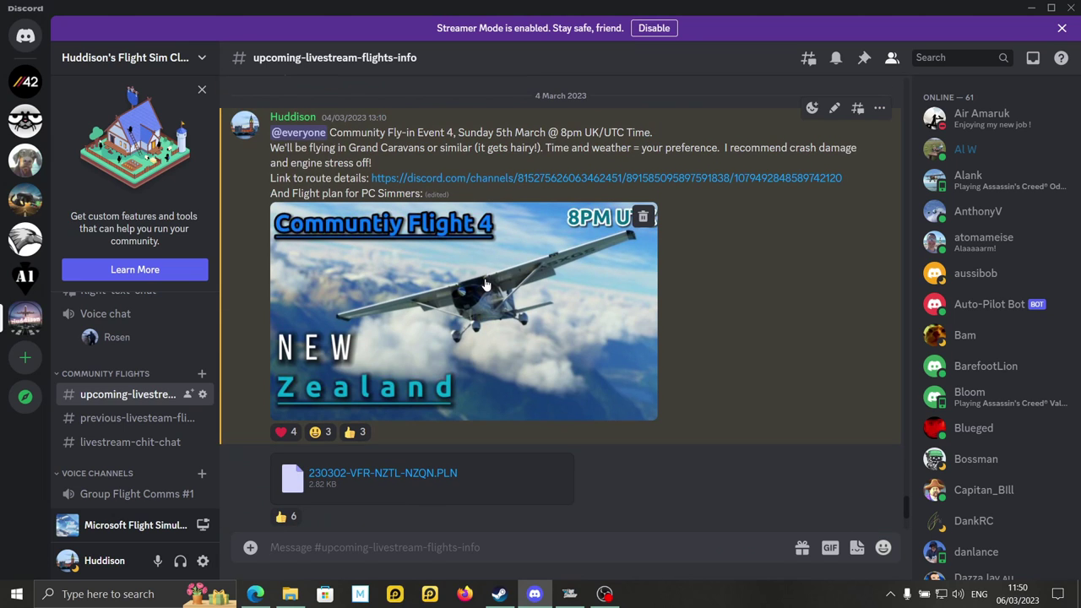
{"action": "scroll", "coordinate": [486, 289], "scroll_direction": "down", "scroll_amount": 3}
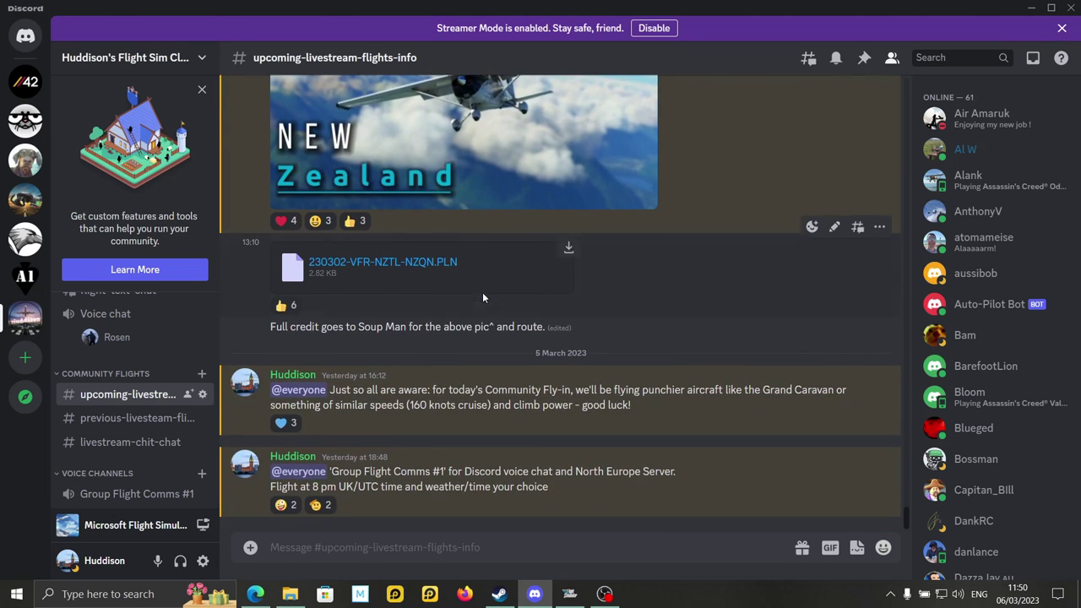
{"action": "scroll", "coordinate": [455, 443], "scroll_direction": "up", "scroll_amount": 3}
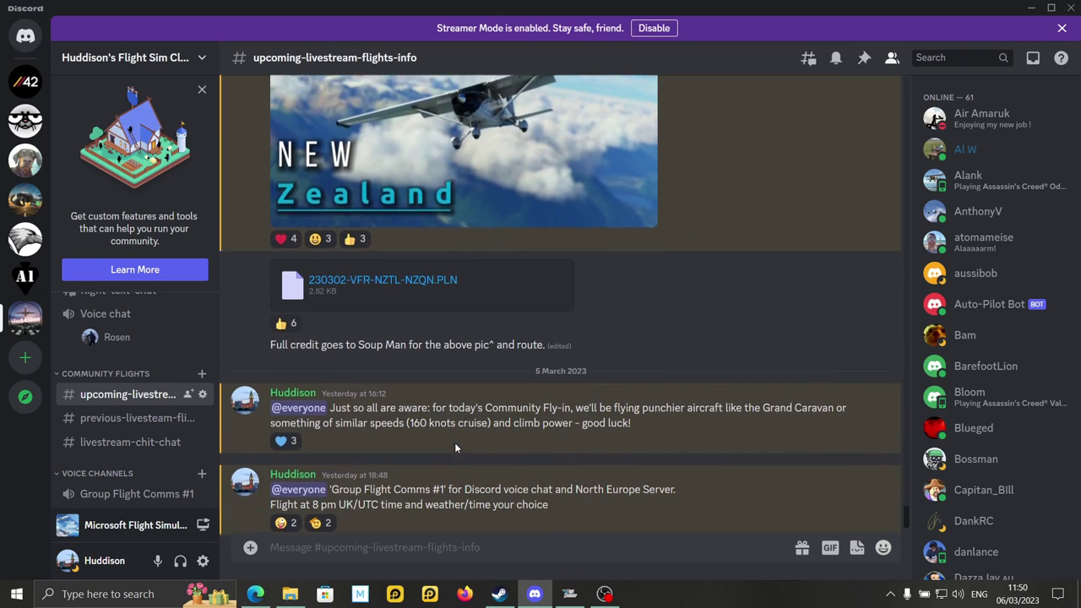
{"action": "scroll", "coordinate": [456, 442], "scroll_direction": "up", "scroll_amount": 2}
{"action": "scroll", "coordinate": [456, 431], "scroll_direction": "down", "scroll_amount": 2}
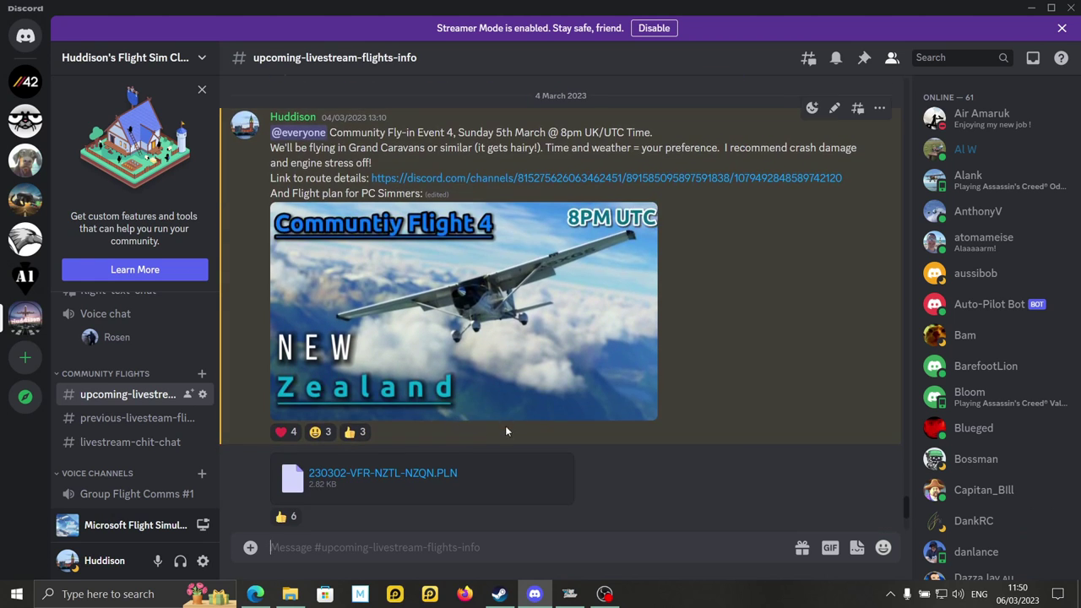
{"action": "scroll", "coordinate": [513, 437], "scroll_direction": "down", "scroll_amount": 3}
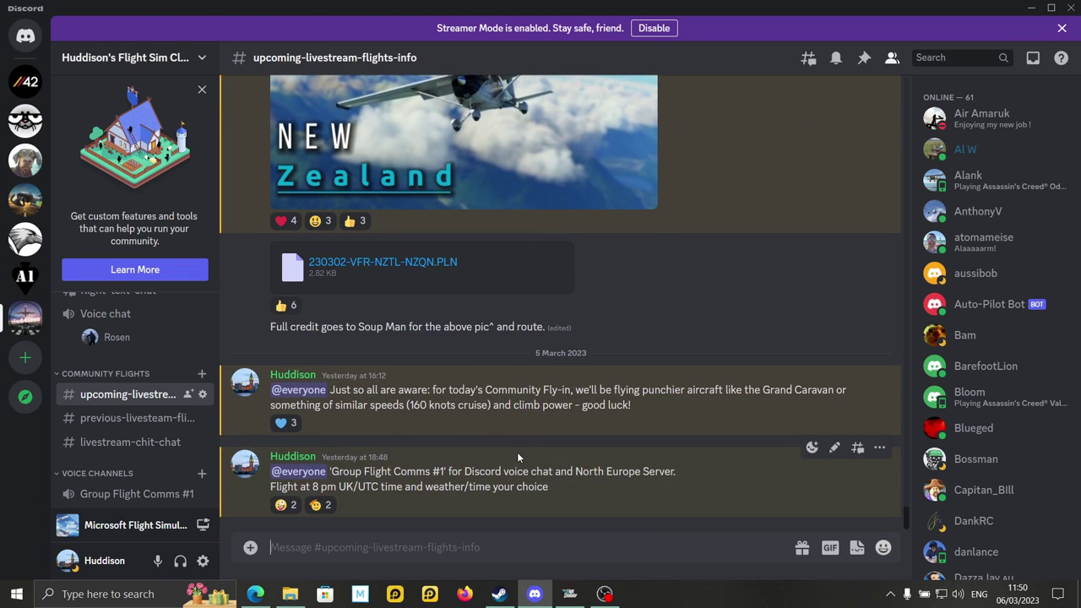
{"action": "scroll", "coordinate": [517, 456], "scroll_direction": "up", "scroll_amount": 3}
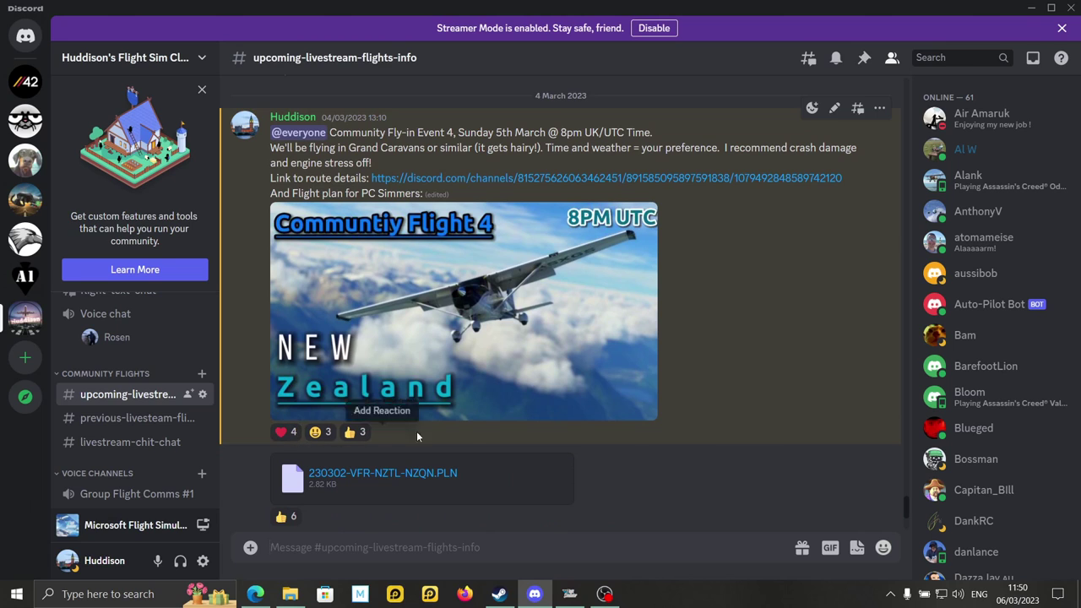
{"action": "scroll", "coordinate": [497, 426], "scroll_direction": "down", "scroll_amount": 3}
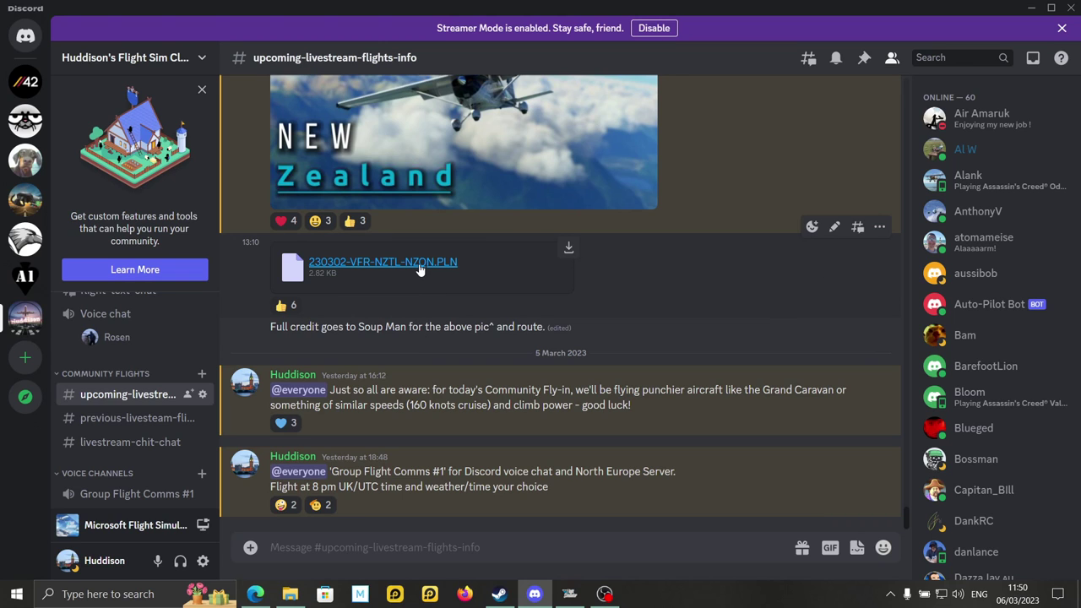
{"action": "scroll", "coordinate": [505, 304], "scroll_direction": "up", "scroll_amount": 3}
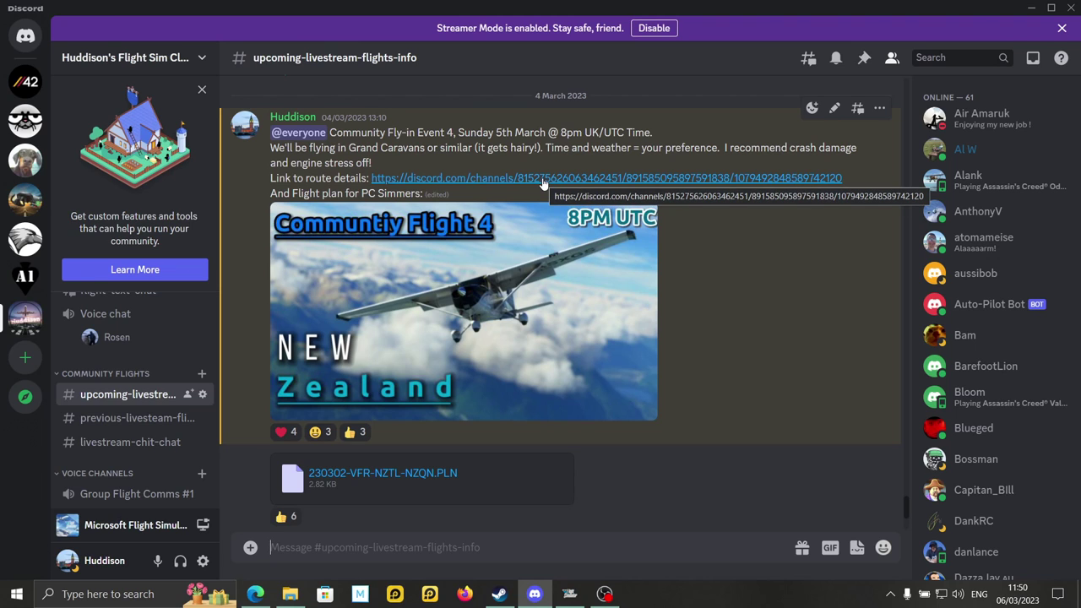
{"action": "left_click", "coordinate": [543, 179]}
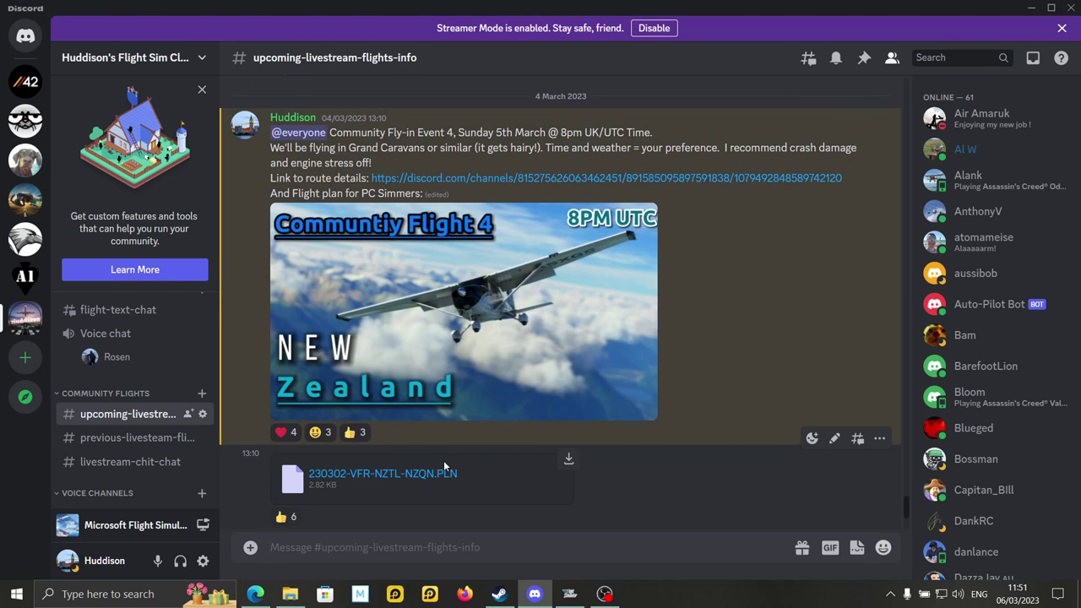
{"action": "scroll", "coordinate": [492, 469], "scroll_direction": "down", "scroll_amount": 2}
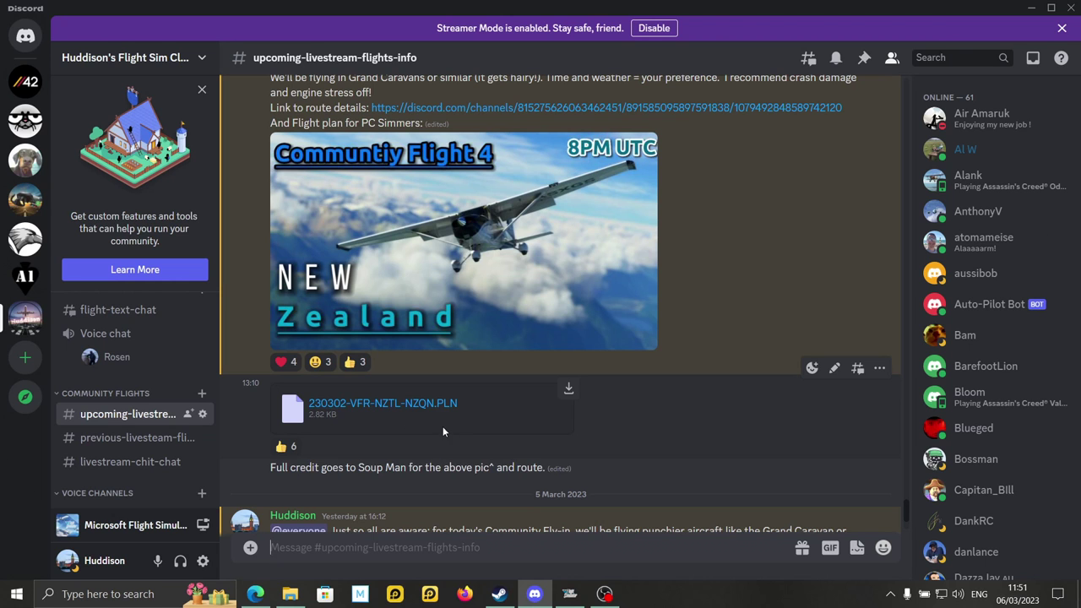
Download the 230302-VFR-NZTL-NZQN.PLN attachment and show it in its folder.
{"action": "left_click", "coordinate": [422, 407]}
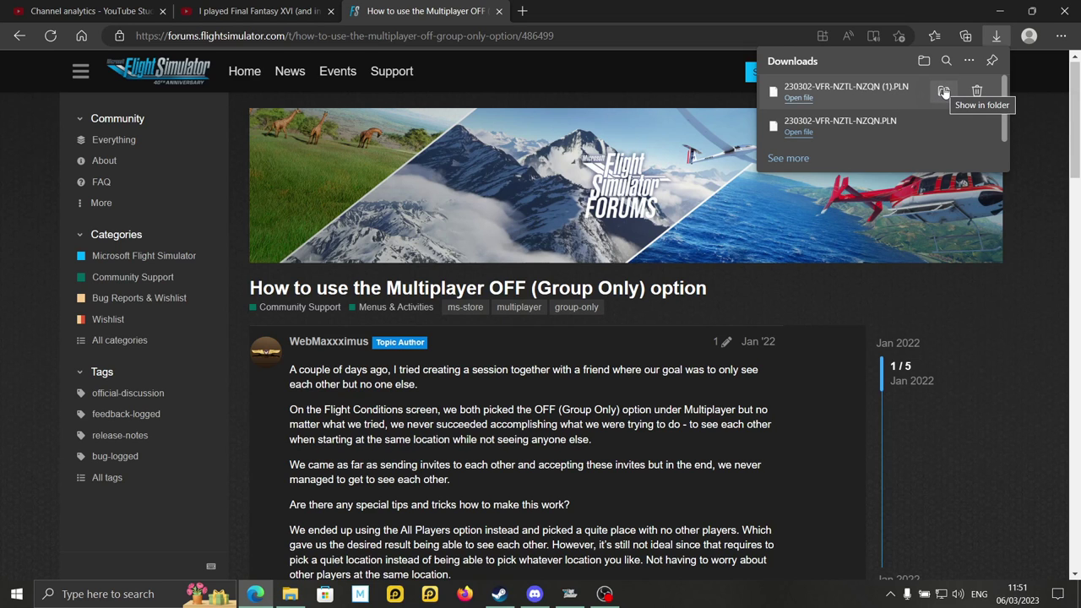
{"action": "left_click", "coordinate": [943, 92]}
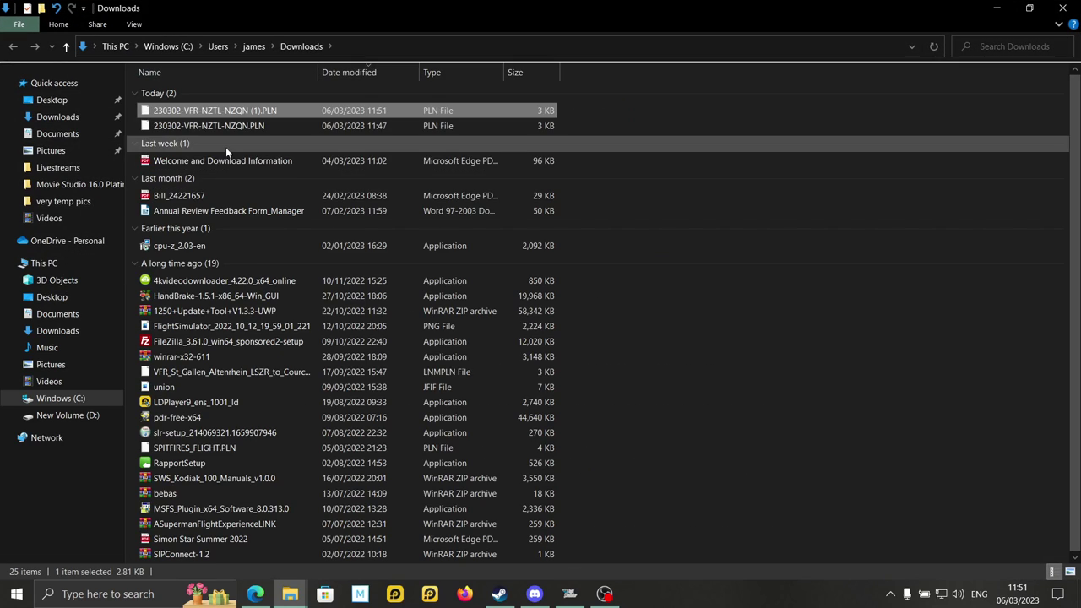
Delete the duplicate 230302-VFR-NZTL-NZQN (1).PLN from the Downloads folder.
{"action": "right_click", "coordinate": [273, 109]}
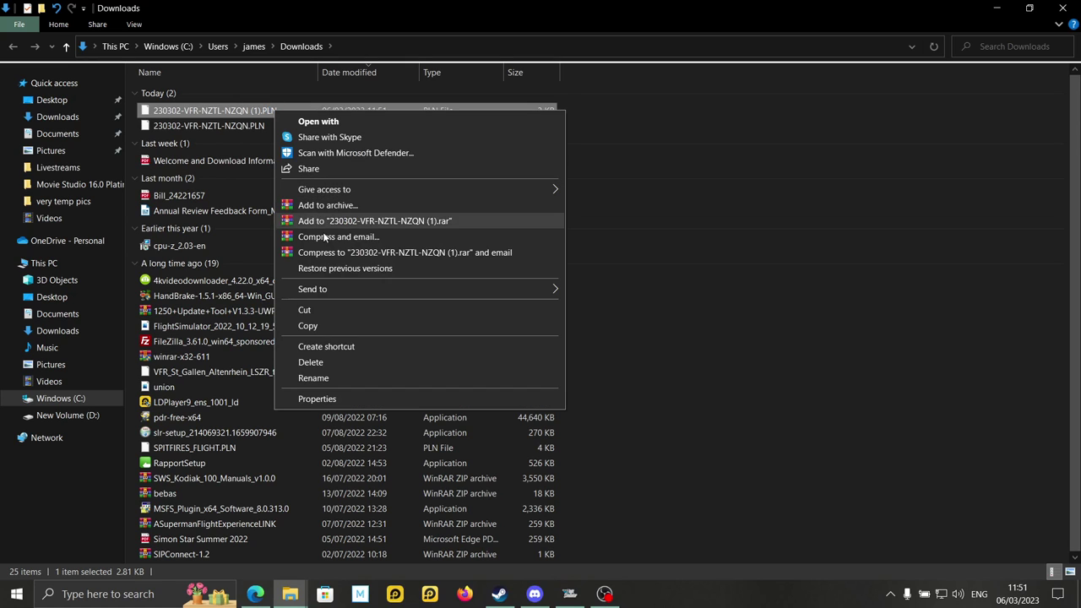
{"action": "left_click", "coordinate": [353, 361]}
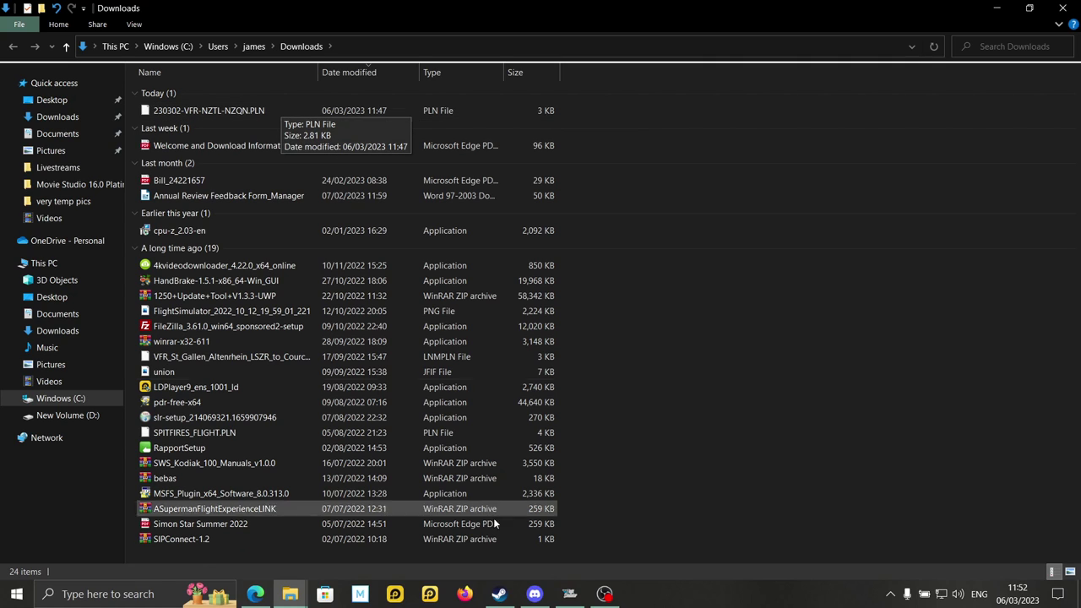
Bring Microsoft Flight Simulator forward and open the World Map.
{"action": "mouse_move", "coordinate": [571, 601]}
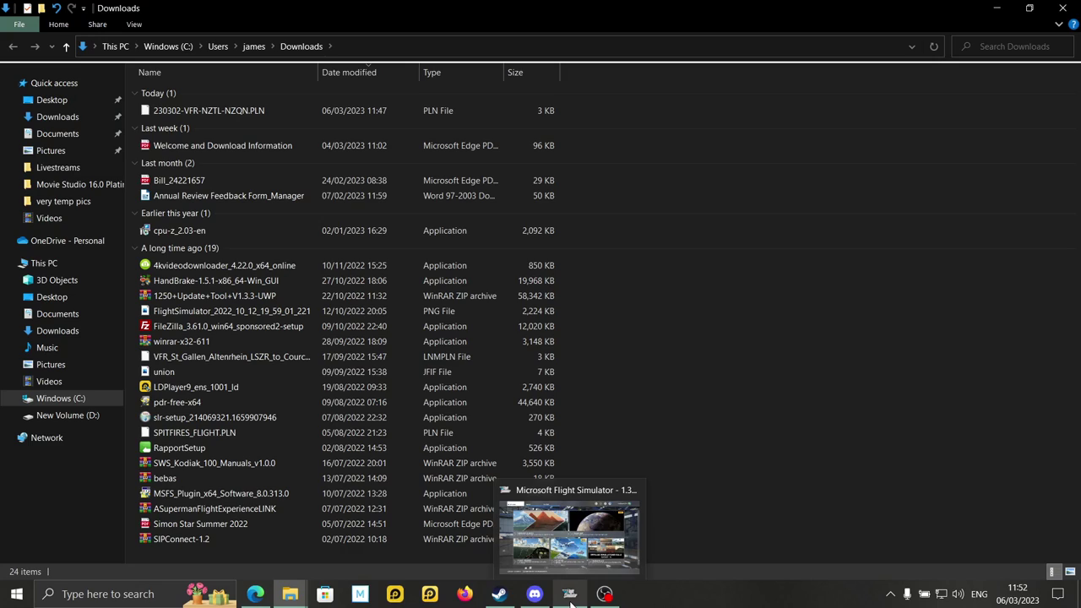
{"action": "left_click", "coordinate": [571, 595]}
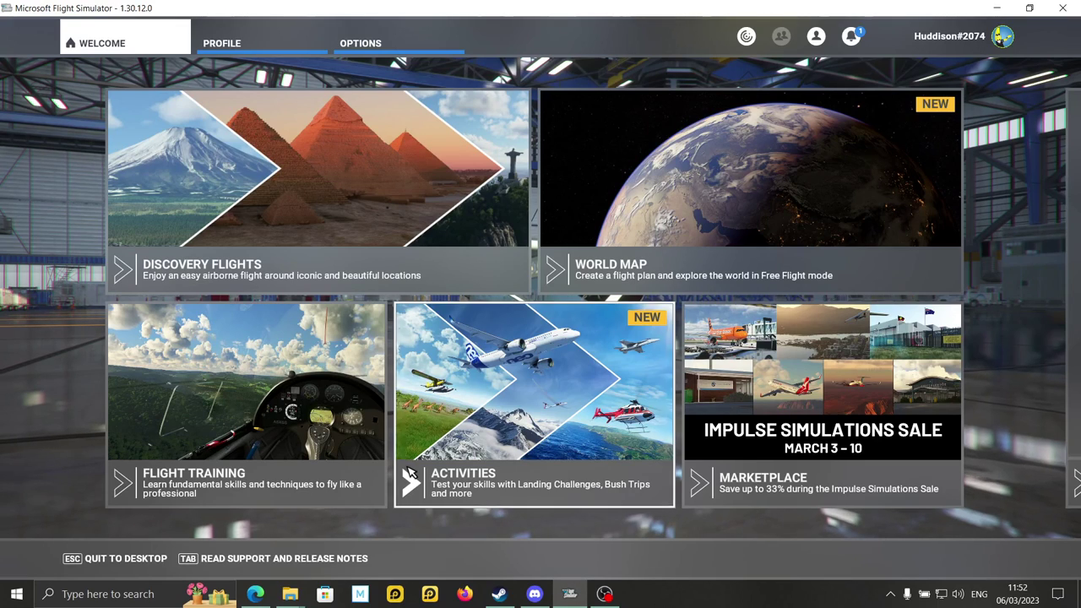
{"action": "left_click", "coordinate": [591, 271]}
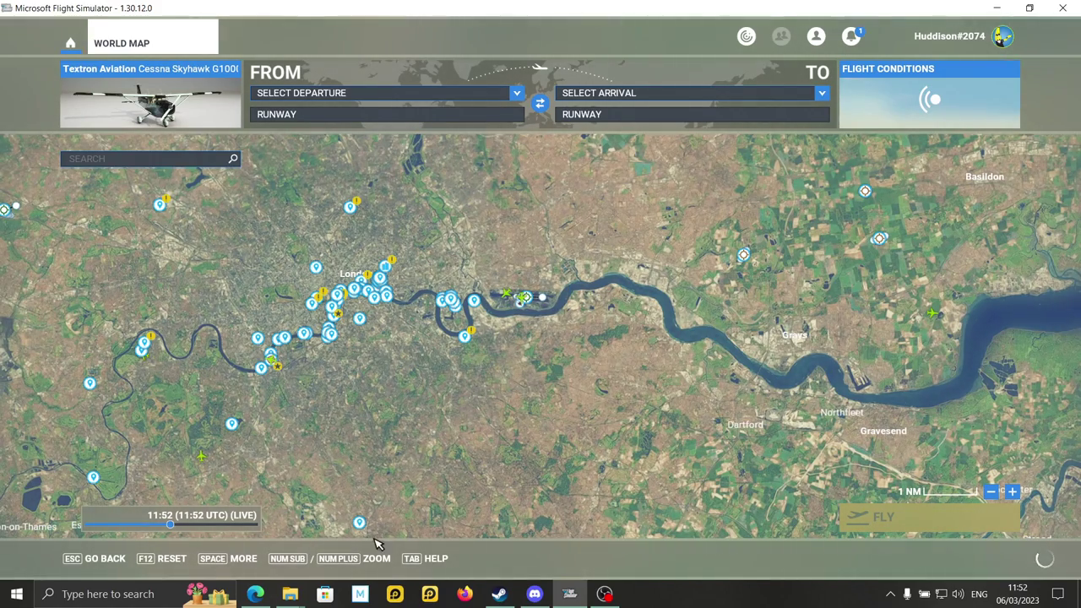
Load 230302-VFR-NZTL-NZQN.PLN from Downloads into the World Map from this PC.
{"action": "left_click", "coordinate": [239, 560]}
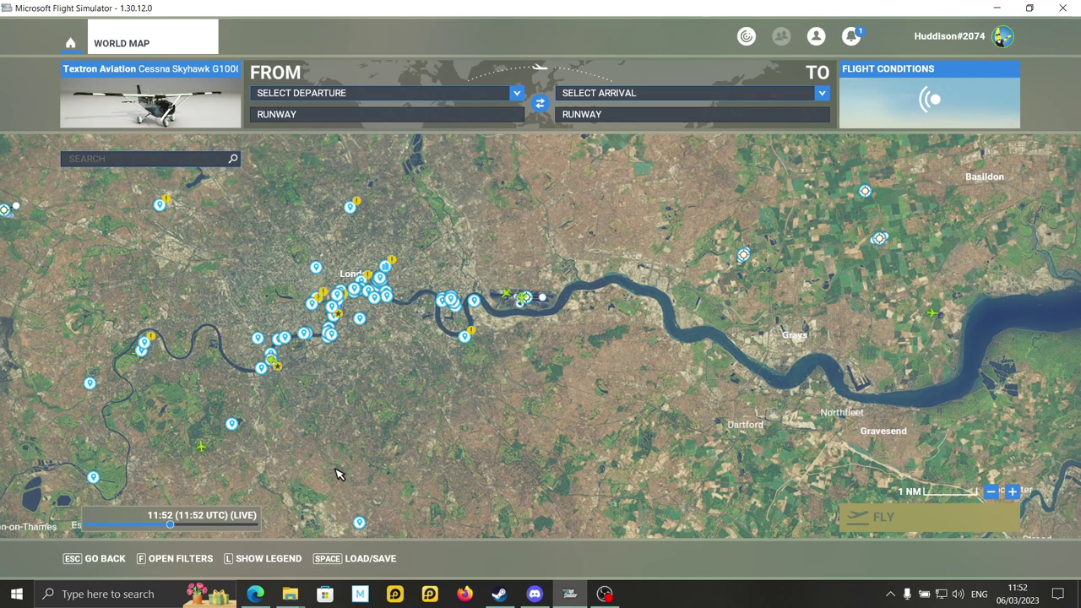
{"action": "left_click", "coordinate": [375, 560]}
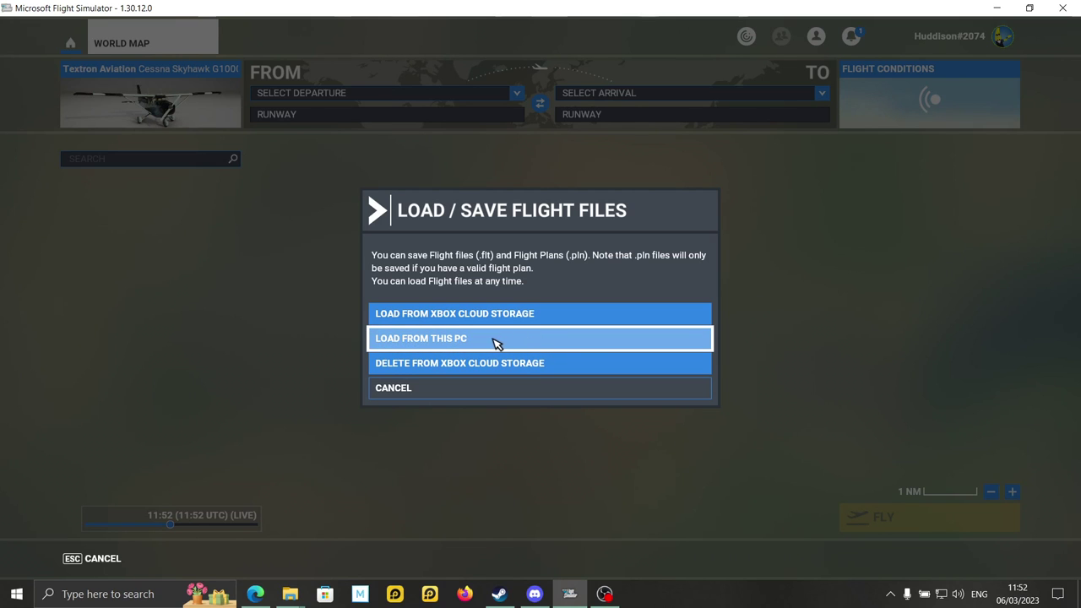
{"action": "left_click", "coordinate": [496, 344]}
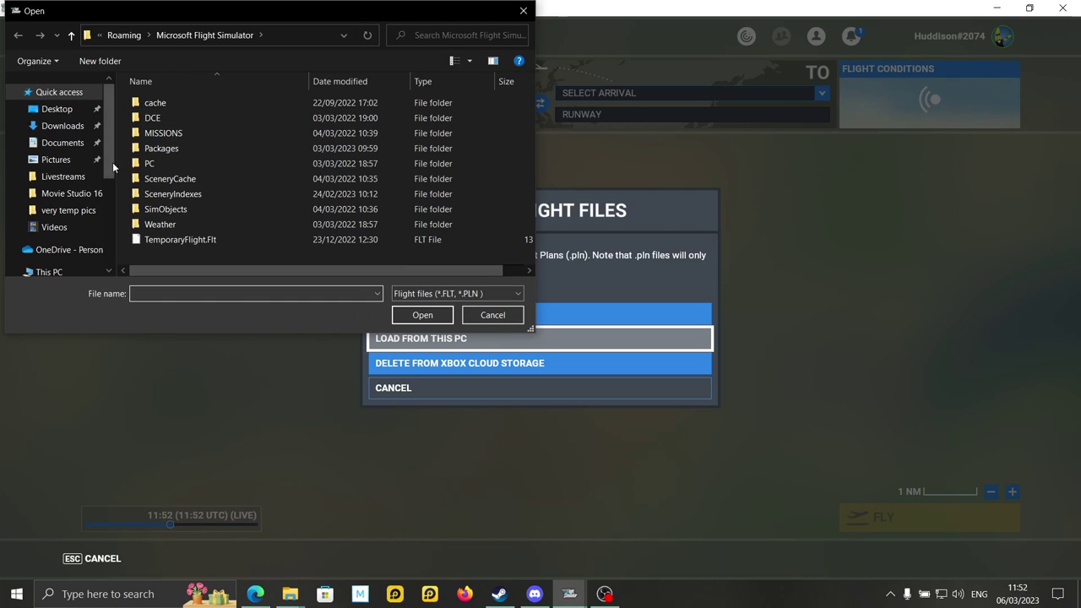
{"action": "left_click", "coordinate": [62, 126]}
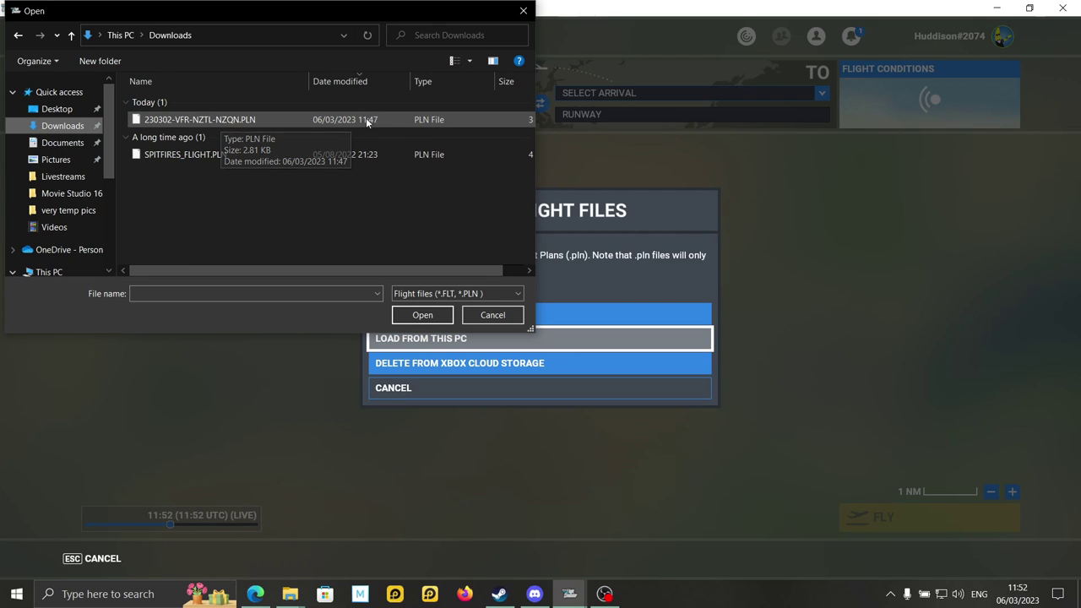
{"action": "left_click", "coordinate": [333, 118]}
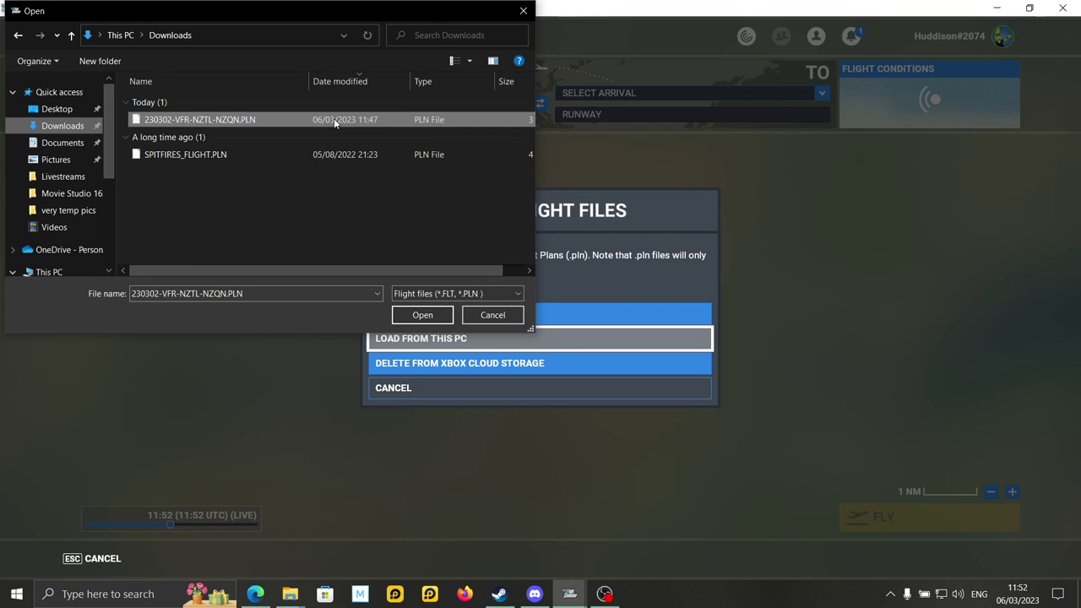
{"action": "left_click", "coordinate": [431, 315]}
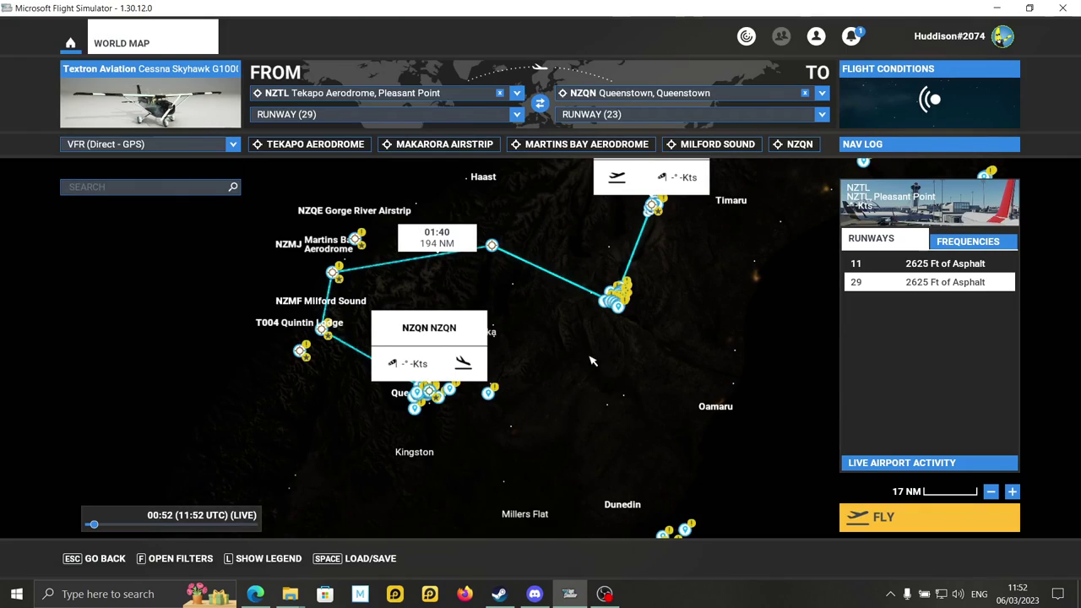
Move the time of day from 00:52 to about 11:30 and pan the map.
{"action": "left_click_drag", "start_coordinate": [93, 523], "coordinate": [174, 540]}
{"action": "left_click_drag", "start_coordinate": [631, 386], "coordinate": [619, 419]}
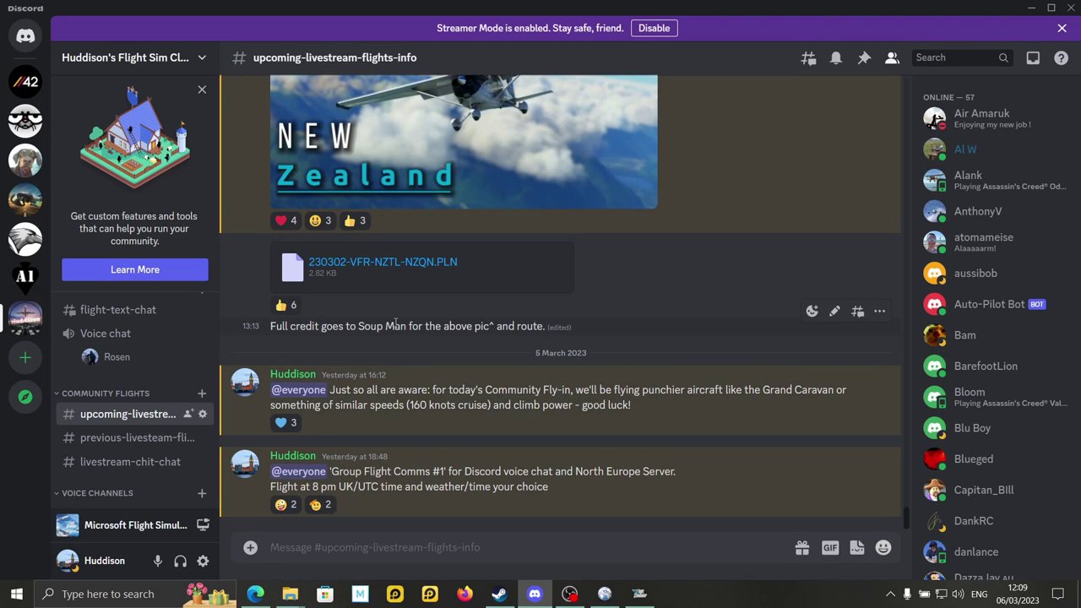
Review the Turnagain Island route post in Discord, then bring up Little Navmap.
{"action": "scroll", "coordinate": [609, 373], "scroll_direction": "up", "scroll_amount": 1}
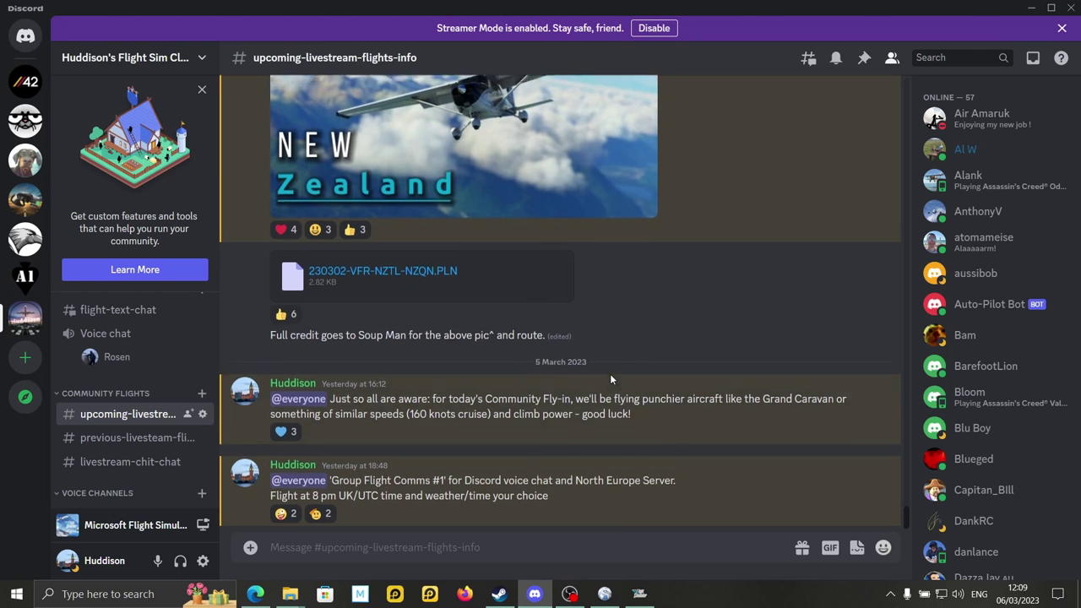
{"action": "scroll", "coordinate": [612, 374], "scroll_direction": "up", "scroll_amount": 1}
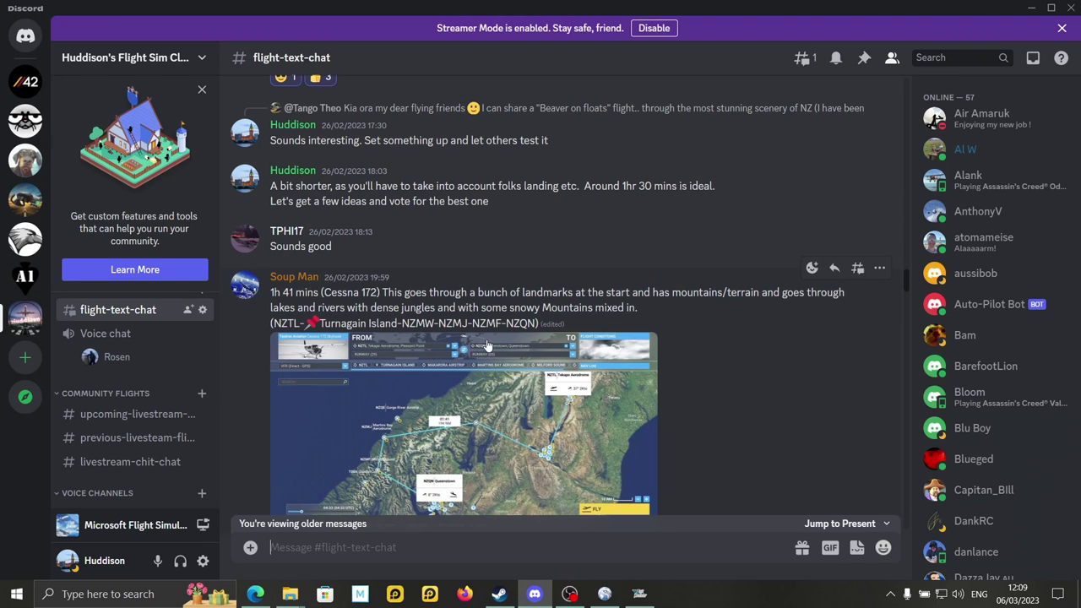
{"action": "left_click", "coordinate": [127, 413]}
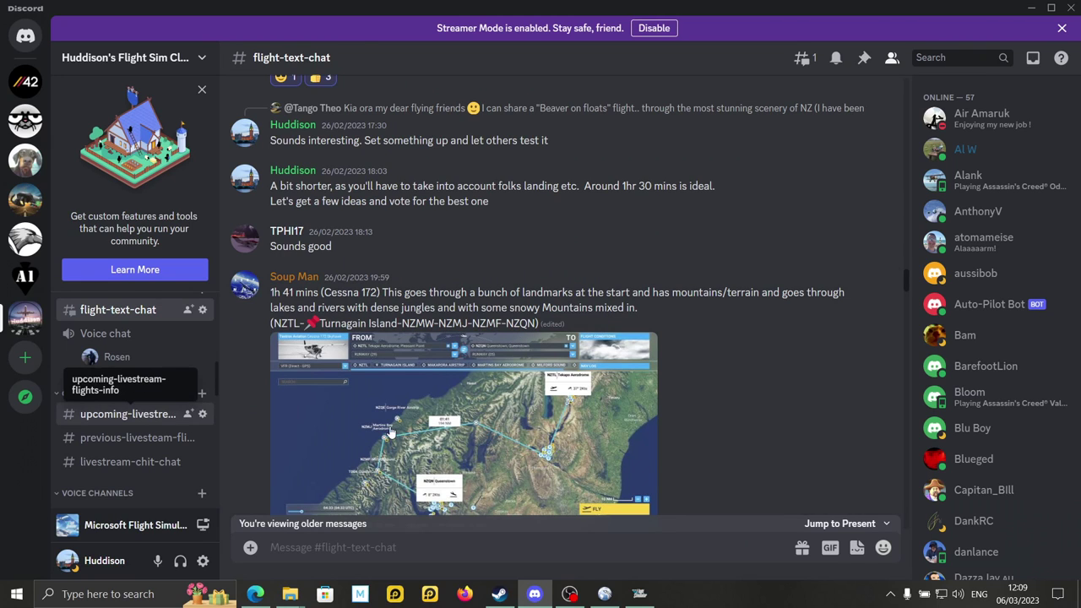
{"action": "scroll", "coordinate": [471, 391], "scroll_direction": "down", "scroll_amount": 2}
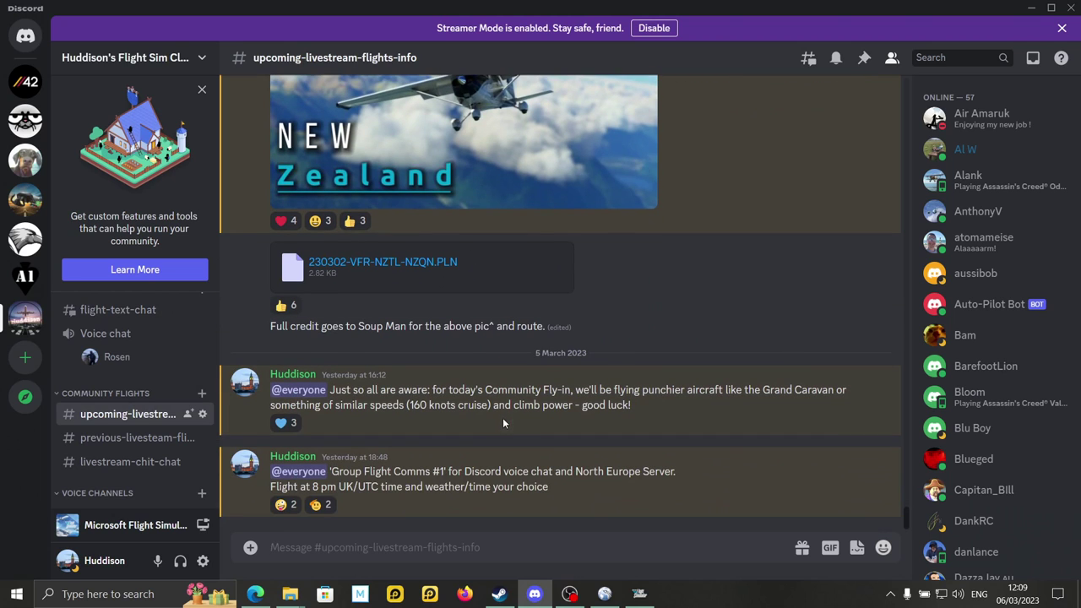
{"action": "scroll", "coordinate": [522, 428], "scroll_direction": "up", "scroll_amount": 2}
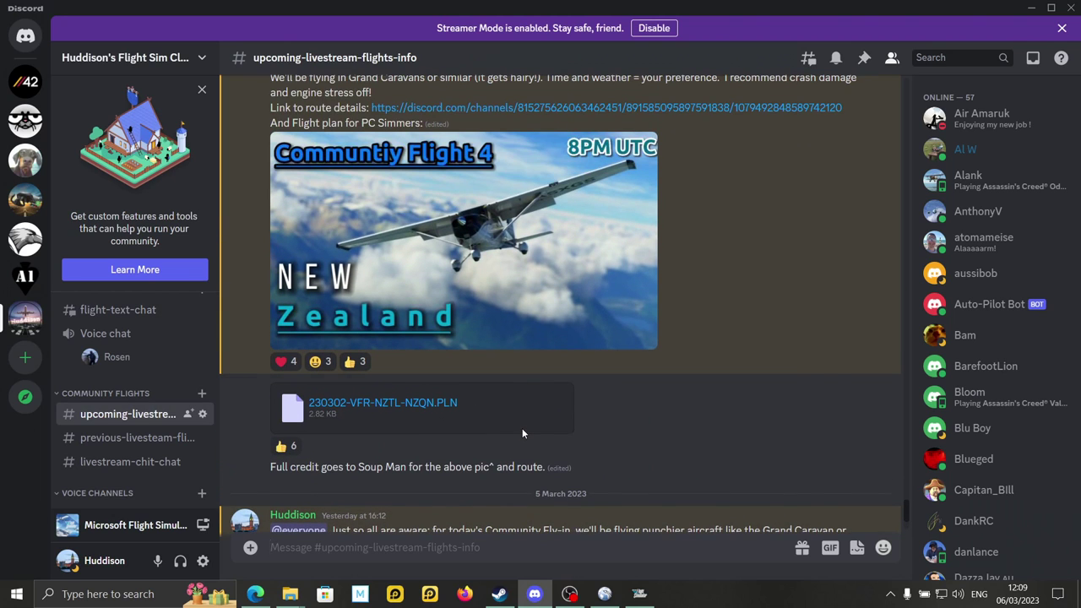
{"action": "scroll", "coordinate": [522, 429], "scroll_direction": "down", "scroll_amount": 2}
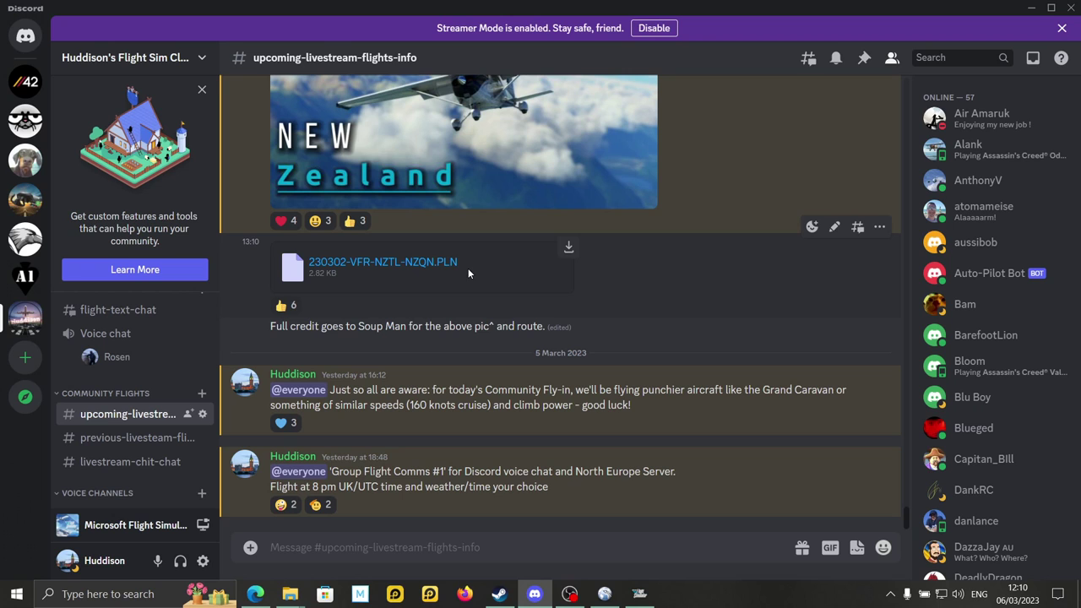
{"action": "left_click", "coordinate": [606, 595]}
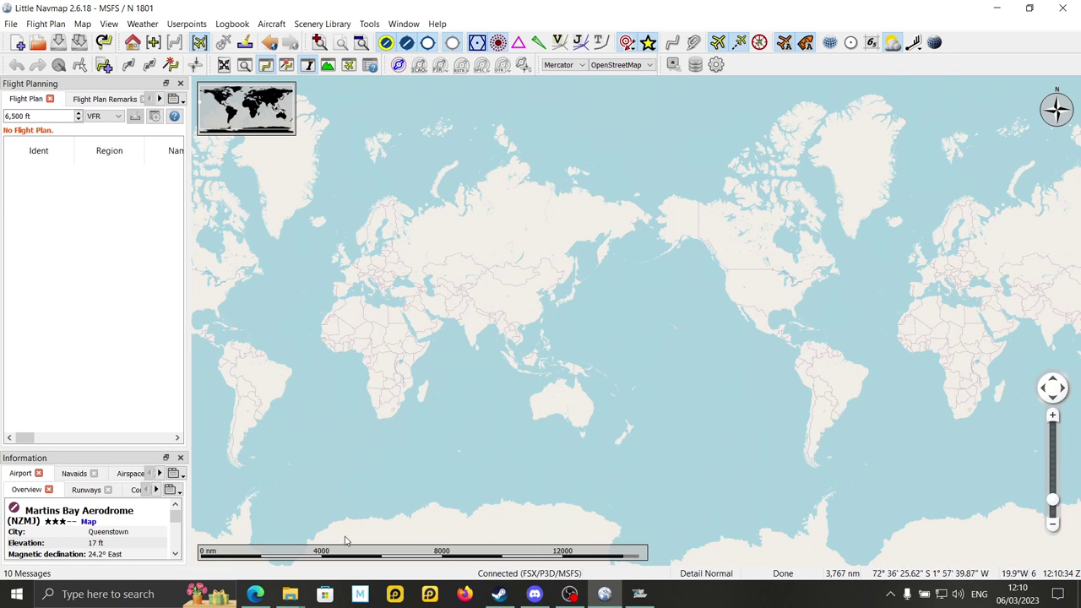
Open 230302-VFR-NZTL-NZQN.PLN from Downloads via Little Navmap's File > Open Flight Plan.
{"action": "left_click", "coordinate": [534, 594]}
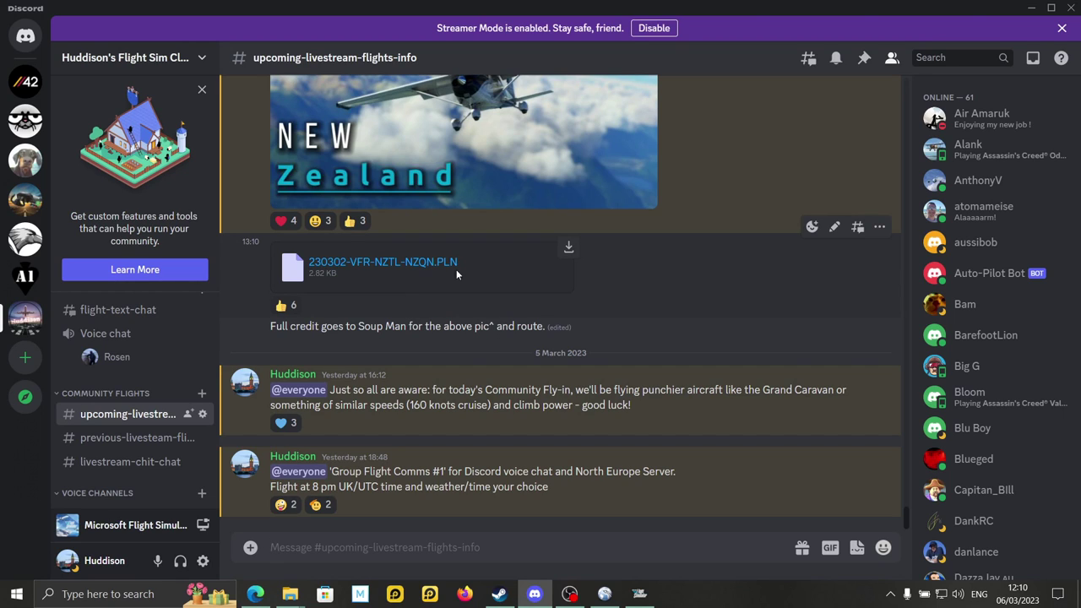
{"action": "left_click", "coordinate": [611, 598]}
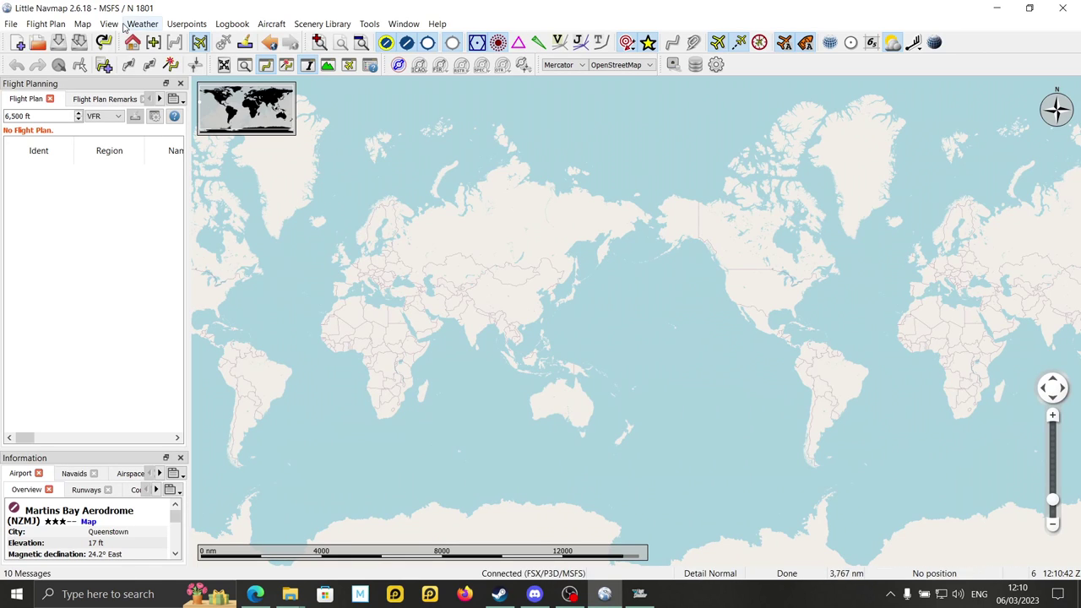
{"action": "left_click", "coordinate": [12, 25]}
{"action": "left_click", "coordinate": [44, 56]}
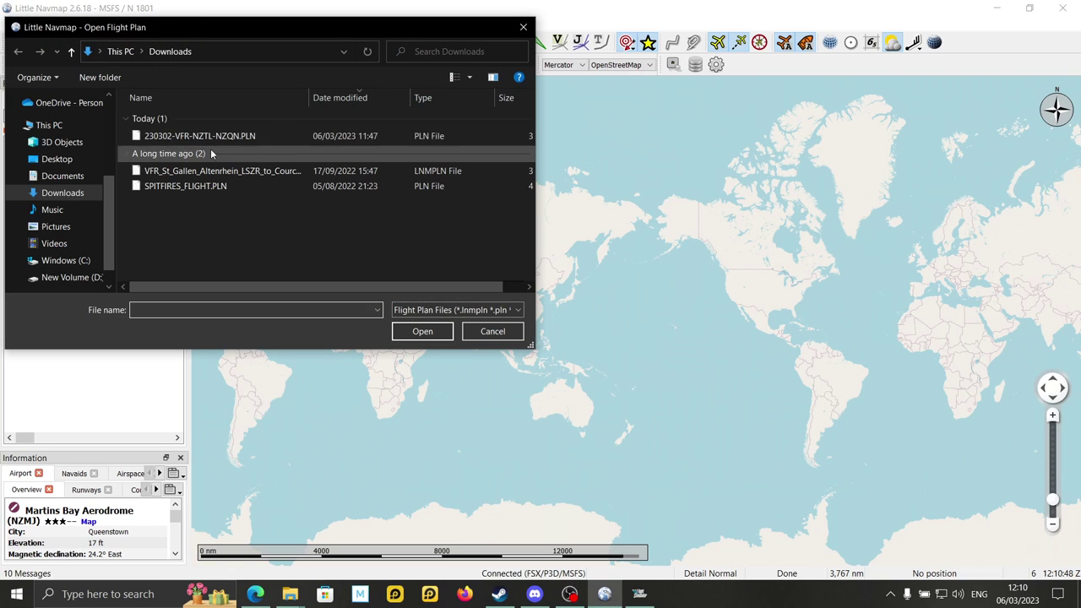
{"action": "left_click", "coordinate": [261, 136]}
{"action": "left_click", "coordinate": [421, 331]}
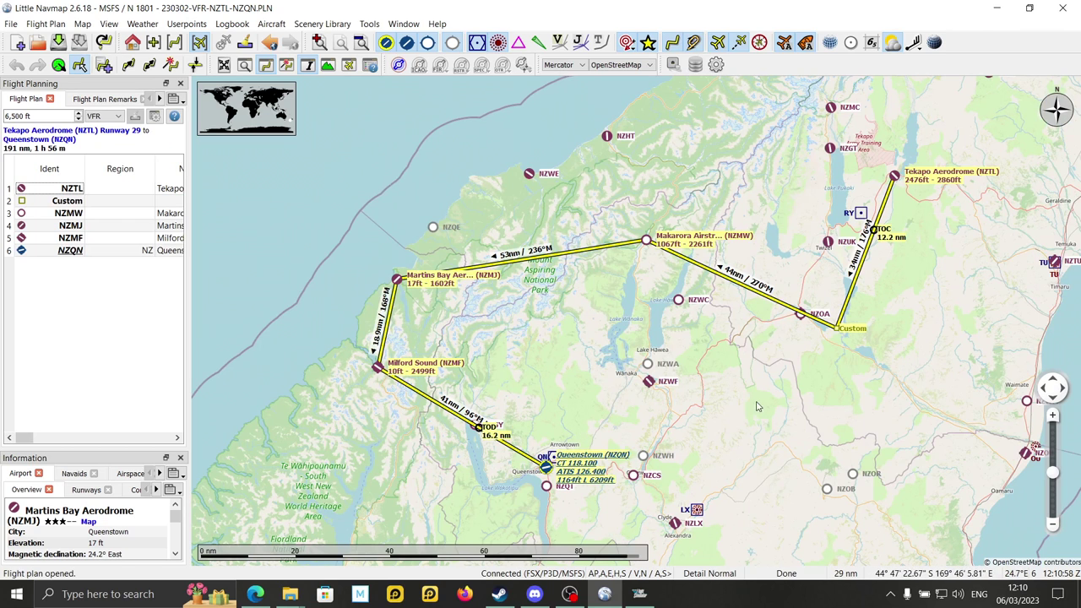
Pan and zoom Little Navmap's map to inspect the climb leg from Tekapo past Pukaki.
{"action": "left_click", "coordinate": [639, 593]}
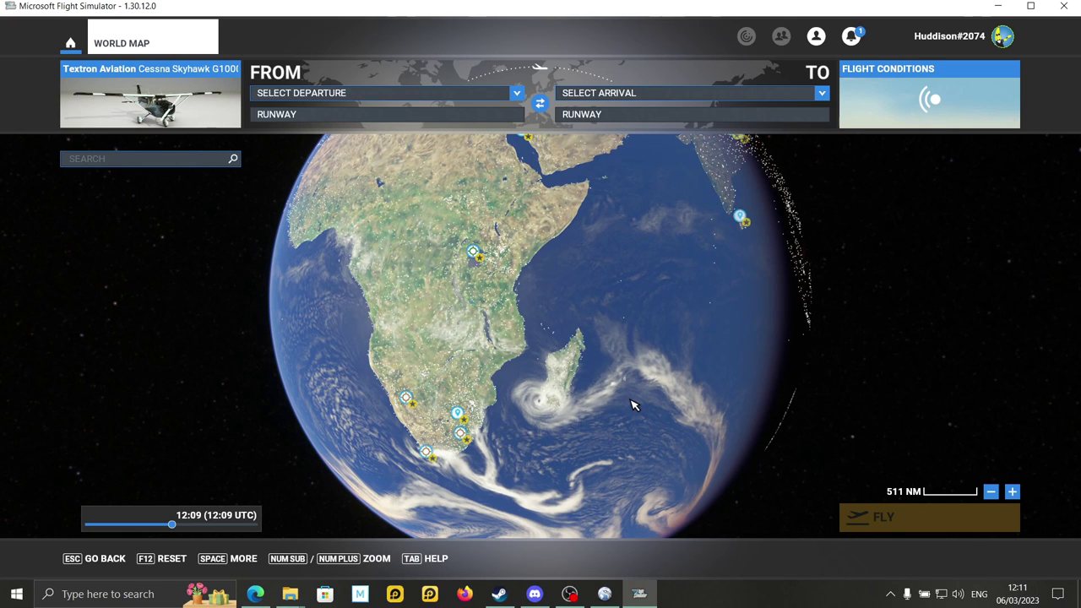
{"action": "left_click", "coordinate": [604, 594]}
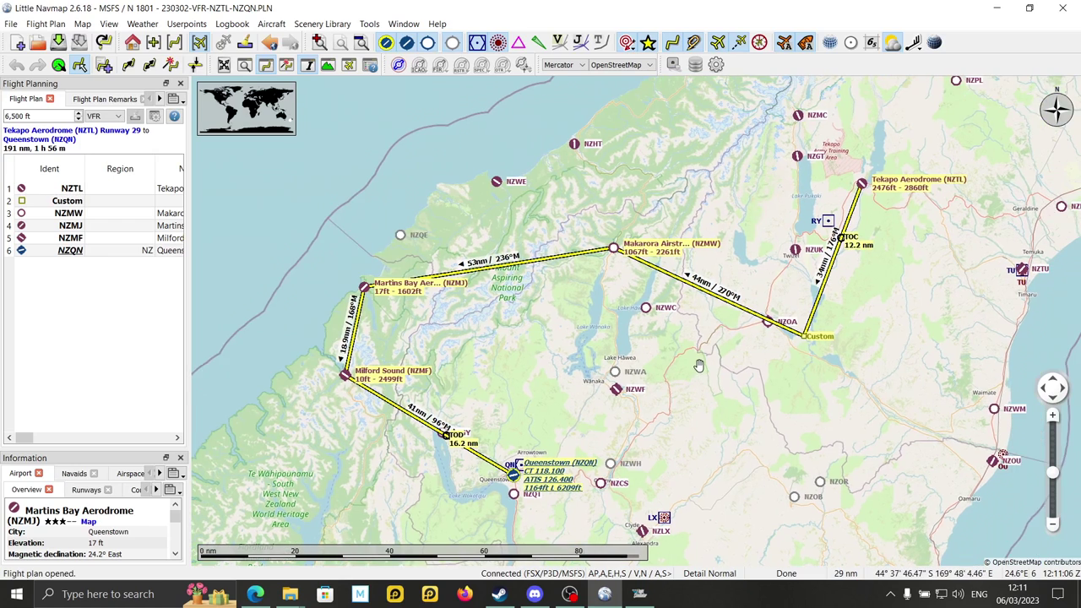
{"action": "left_click_drag", "start_coordinate": [728, 363], "coordinate": [664, 375]}
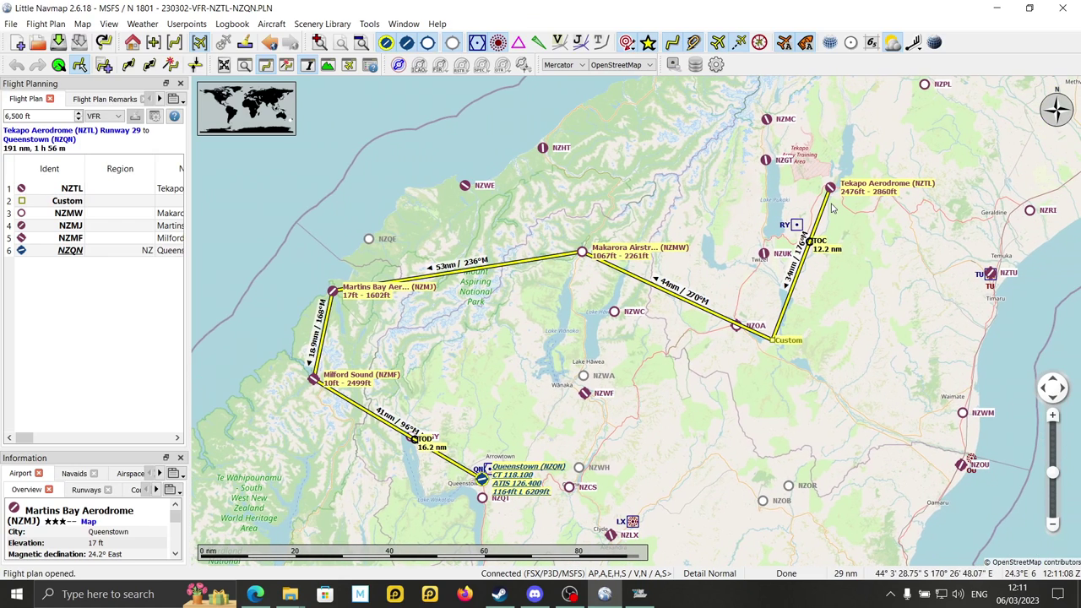
{"action": "scroll", "coordinate": [842, 253], "scroll_direction": "up", "scroll_amount": 2}
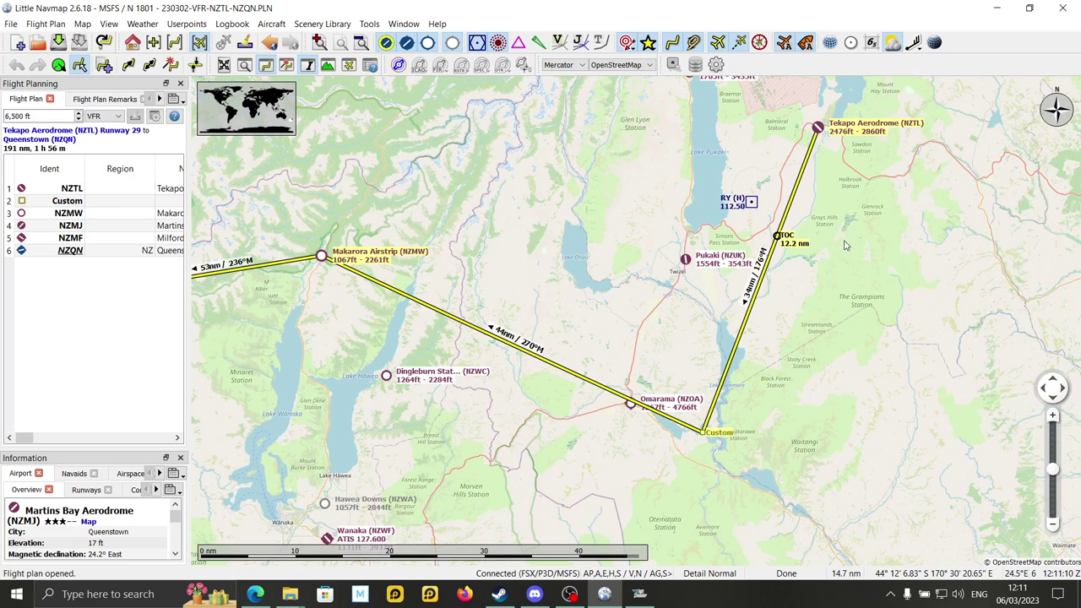
{"action": "scroll", "coordinate": [842, 239], "scroll_direction": "up", "scroll_amount": 2}
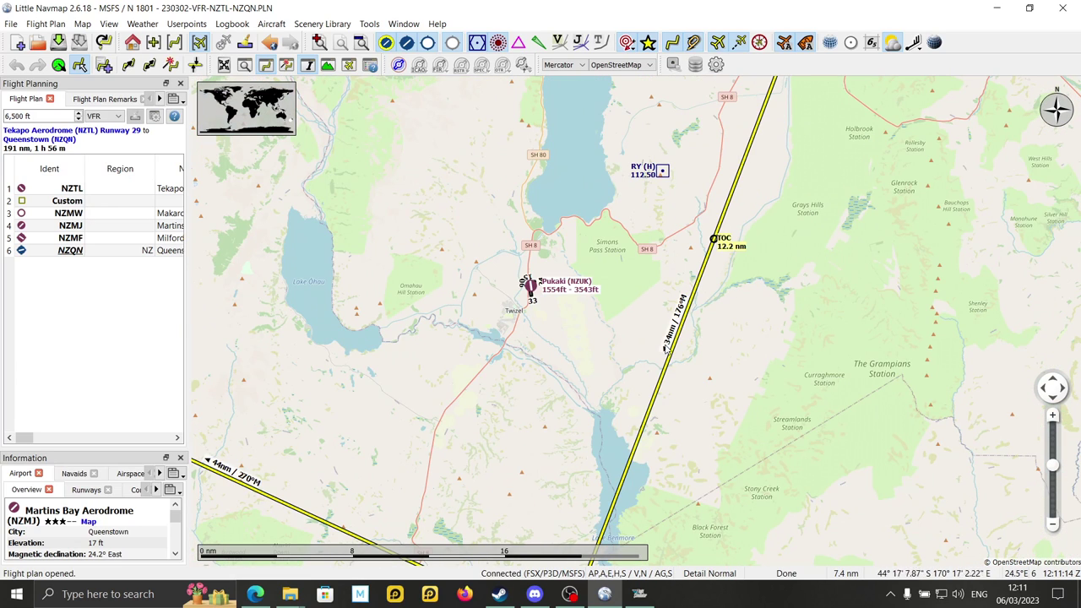
{"action": "left_click_drag", "start_coordinate": [700, 347], "coordinate": [717, 296]}
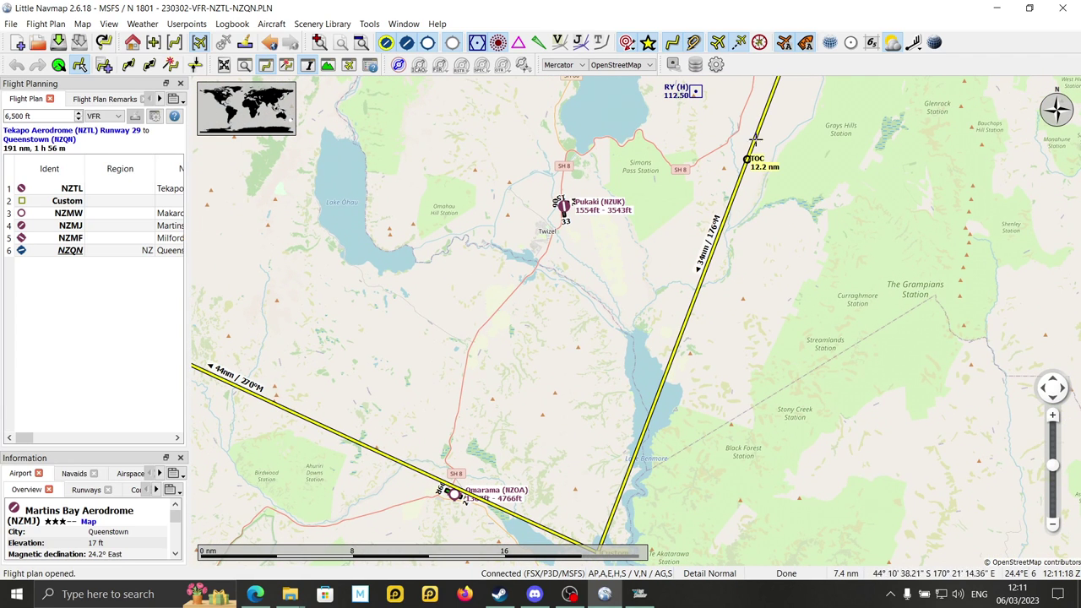
{"action": "scroll", "coordinate": [523, 384], "scroll_direction": "down", "scroll_amount": 2}
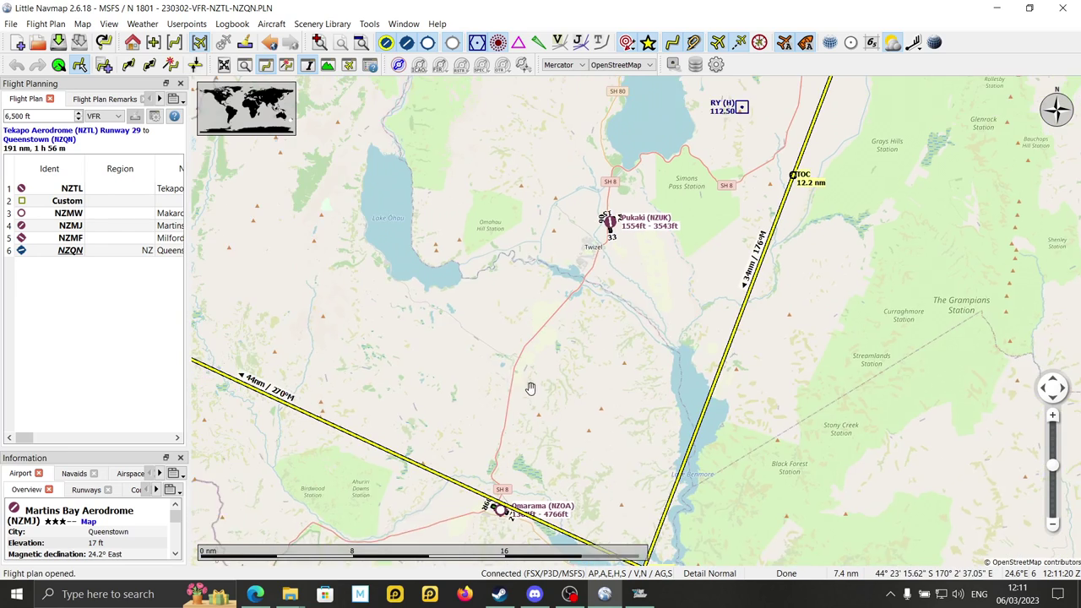
{"action": "scroll", "coordinate": [376, 340], "scroll_direction": "down", "scroll_amount": 2}
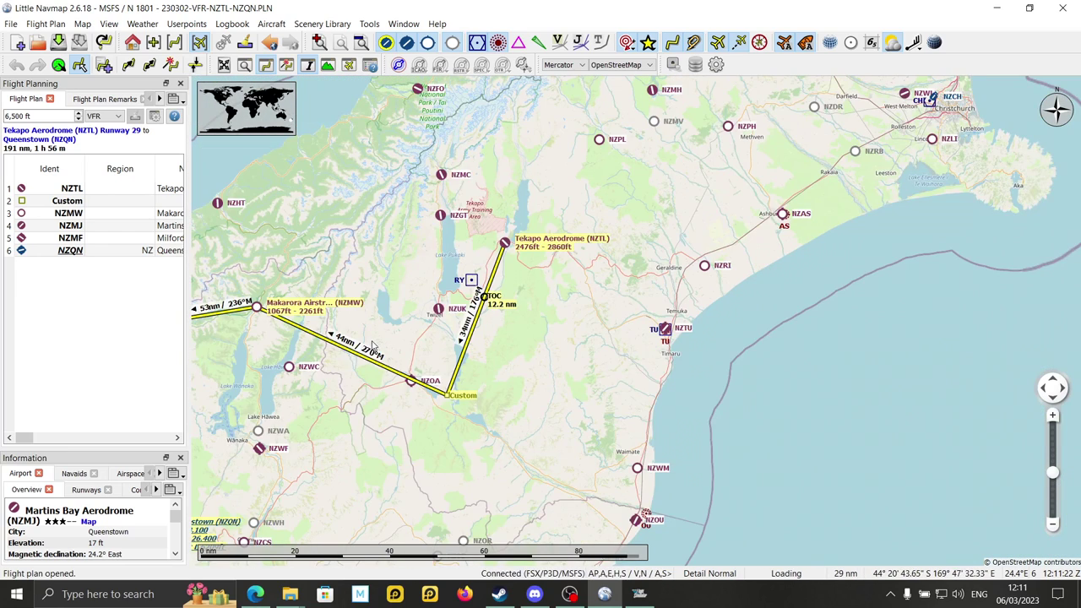
{"action": "scroll", "coordinate": [371, 345], "scroll_direction": "down", "scroll_amount": 2}
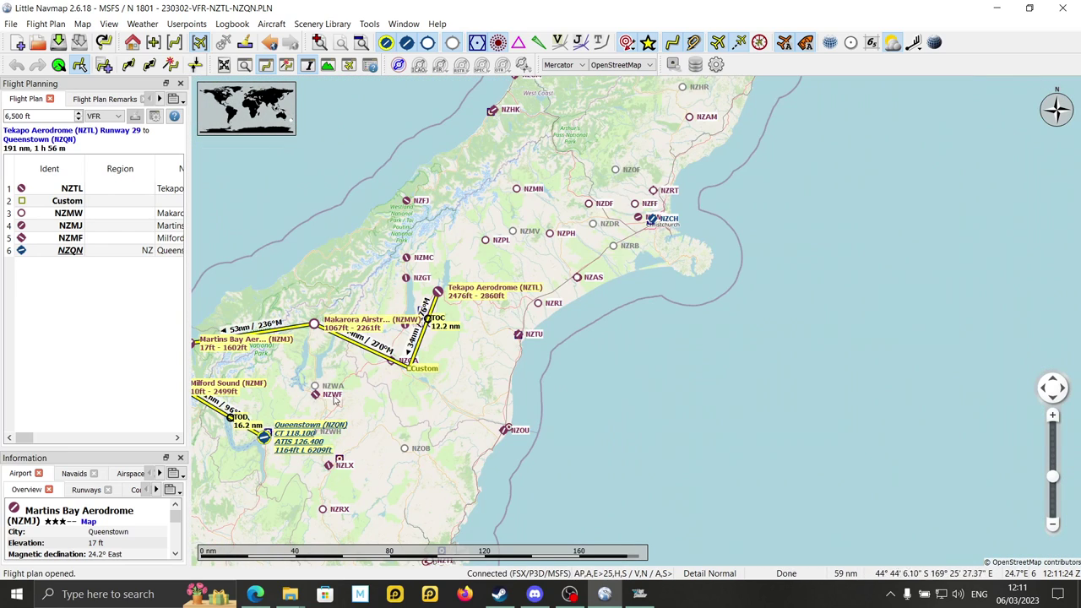
{"action": "scroll", "coordinate": [351, 405], "scroll_direction": "up", "scroll_amount": 1}
{"action": "scroll", "coordinate": [429, 339], "scroll_direction": "down", "scroll_amount": 1}
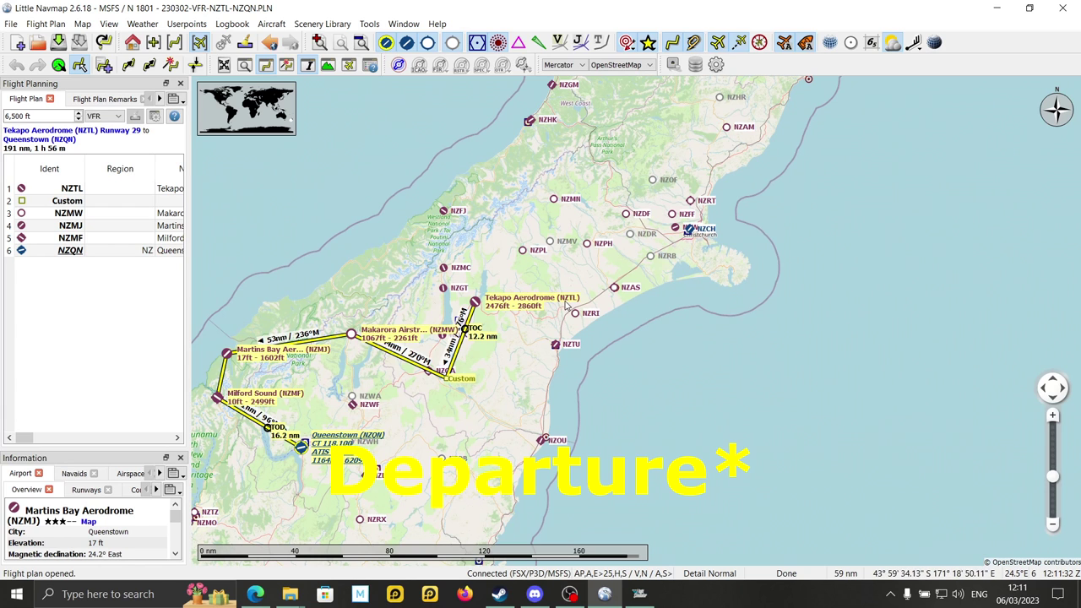
Search for nztl and set Tekapo Aerodrome runway 29 as the departure.
{"action": "left_click", "coordinate": [639, 593]}
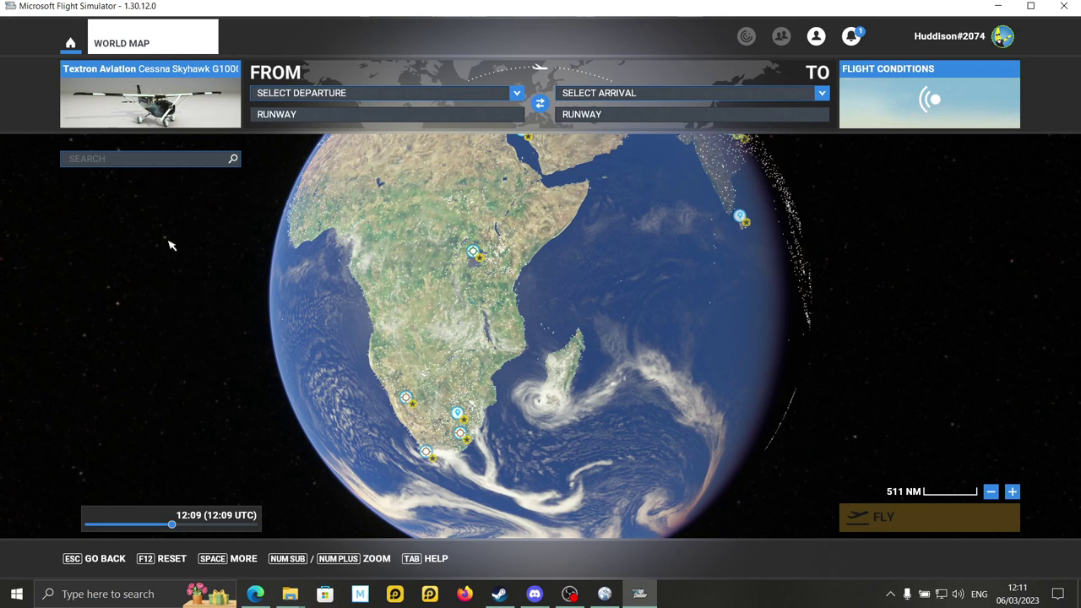
{"action": "left_click", "coordinate": [146, 165]}
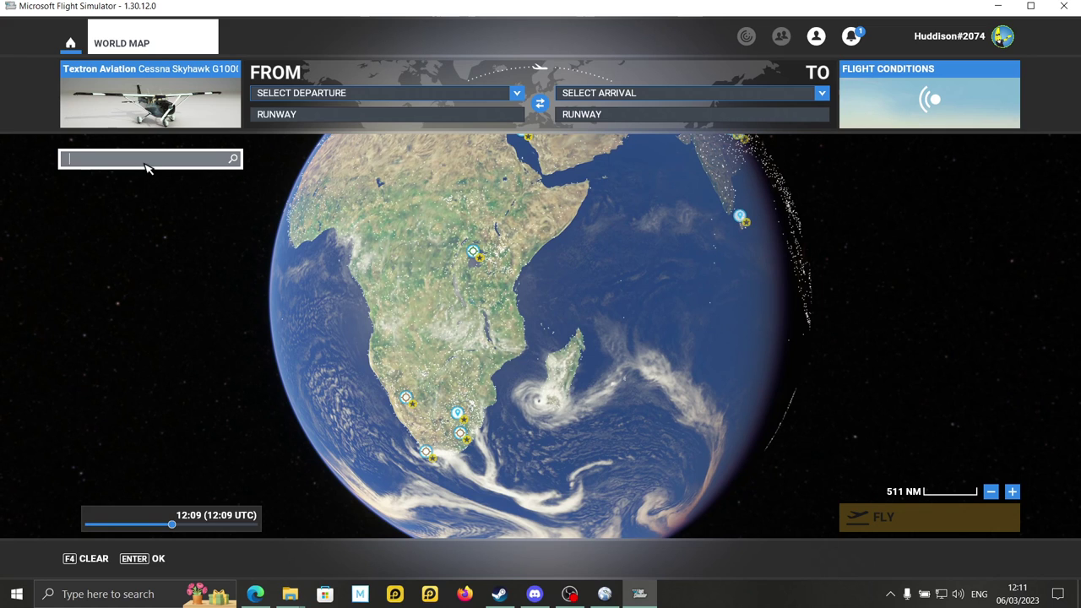
{"action": "type", "text": "nztl"}
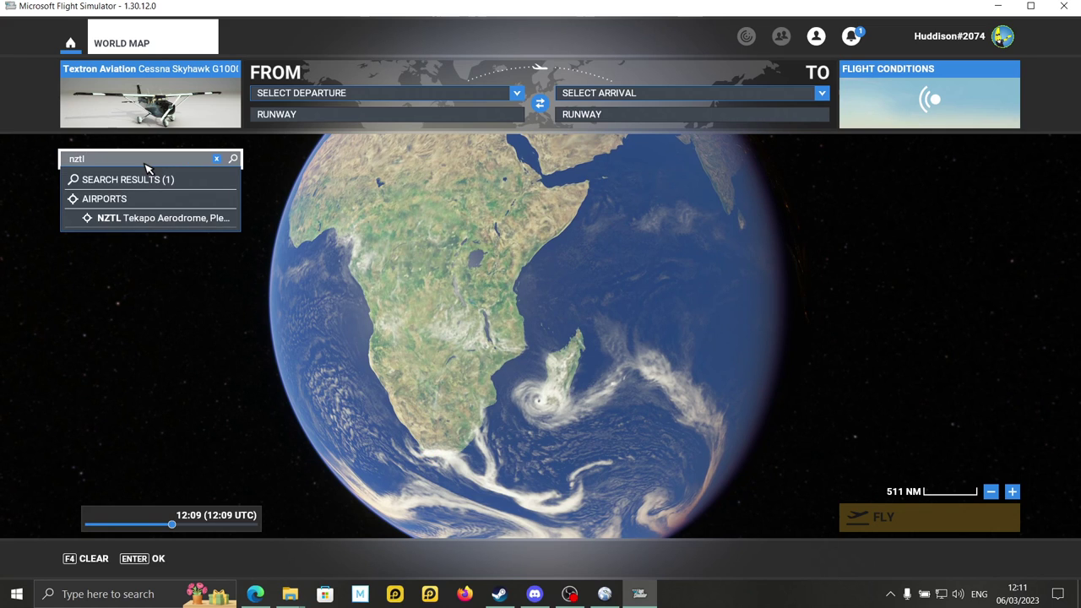
{"action": "key", "text": "Return"}
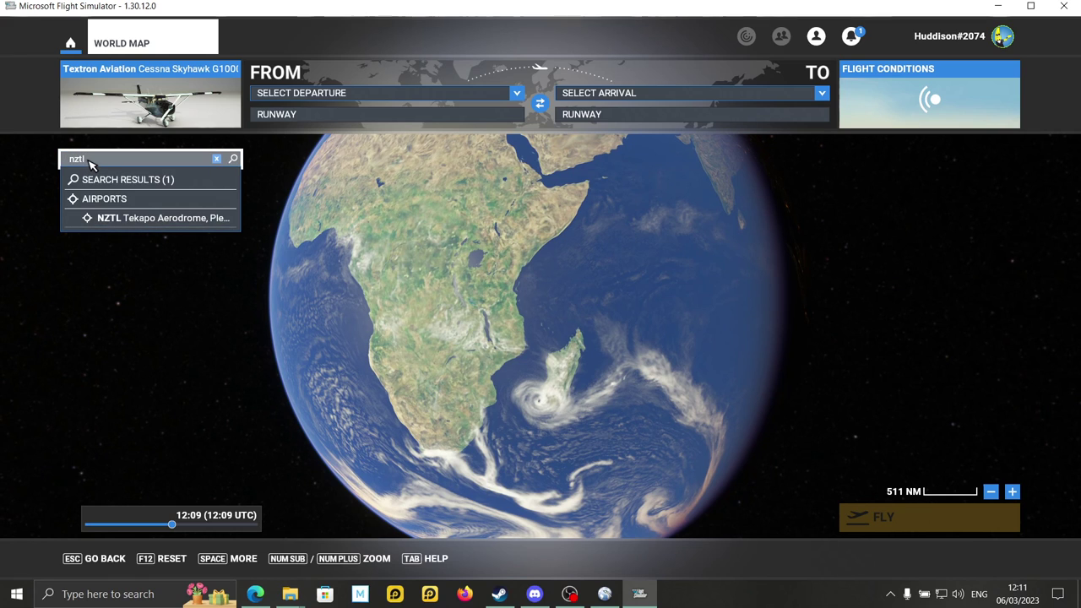
{"action": "left_click", "coordinate": [170, 221]}
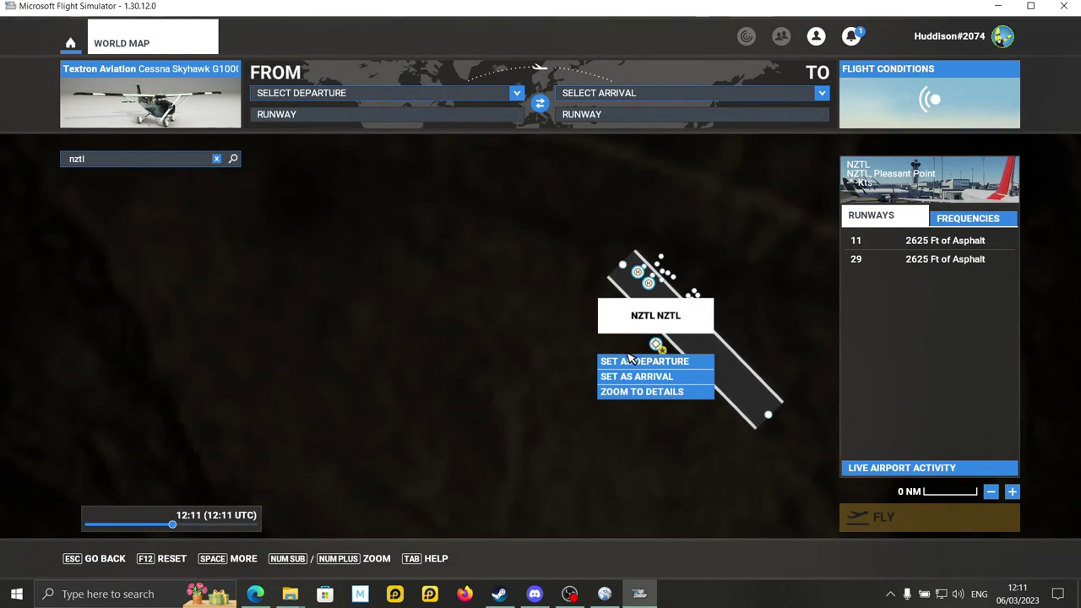
{"action": "left_click", "coordinate": [660, 361]}
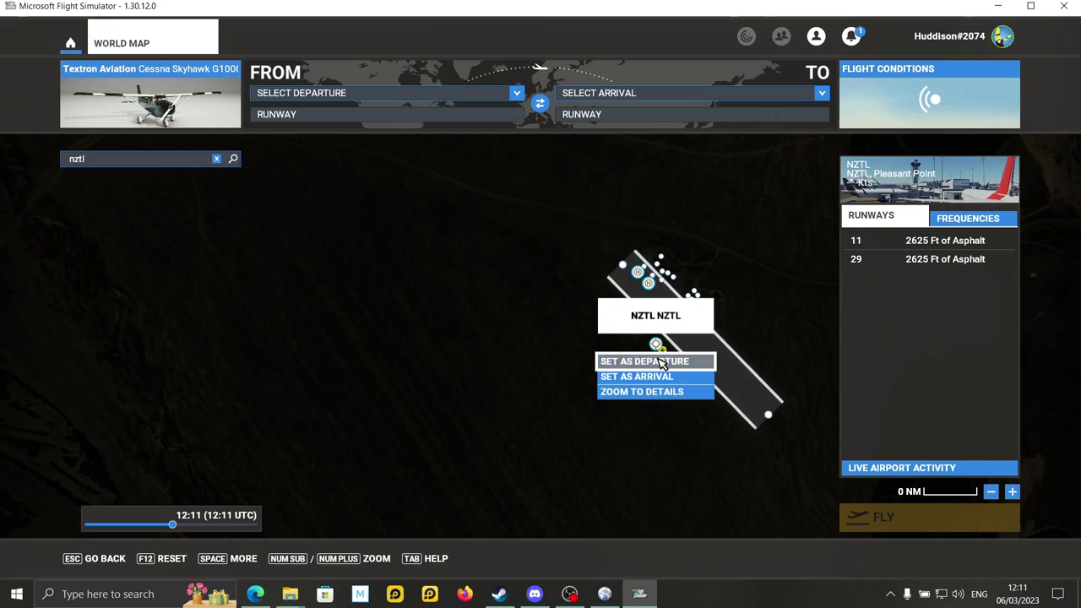
Set the time of day to 12:35.
{"action": "left_click_drag", "start_coordinate": [166, 528], "coordinate": [175, 525]}
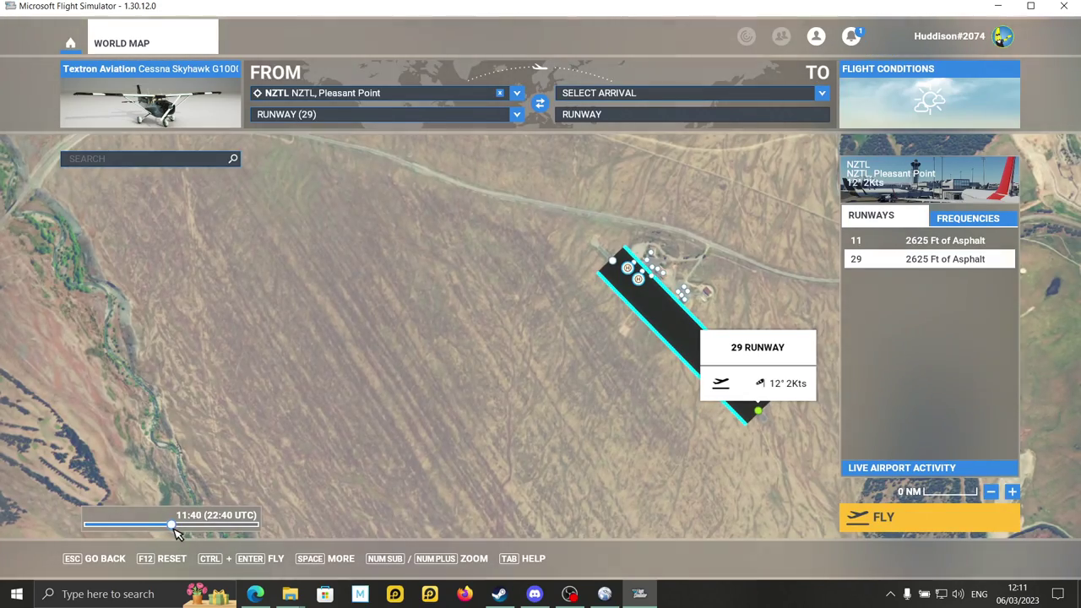
{"action": "scroll", "coordinate": [444, 410], "scroll_direction": "down", "scroll_amount": 3}
{"action": "scroll", "coordinate": [444, 410], "scroll_direction": "down", "scroll_amount": 3}
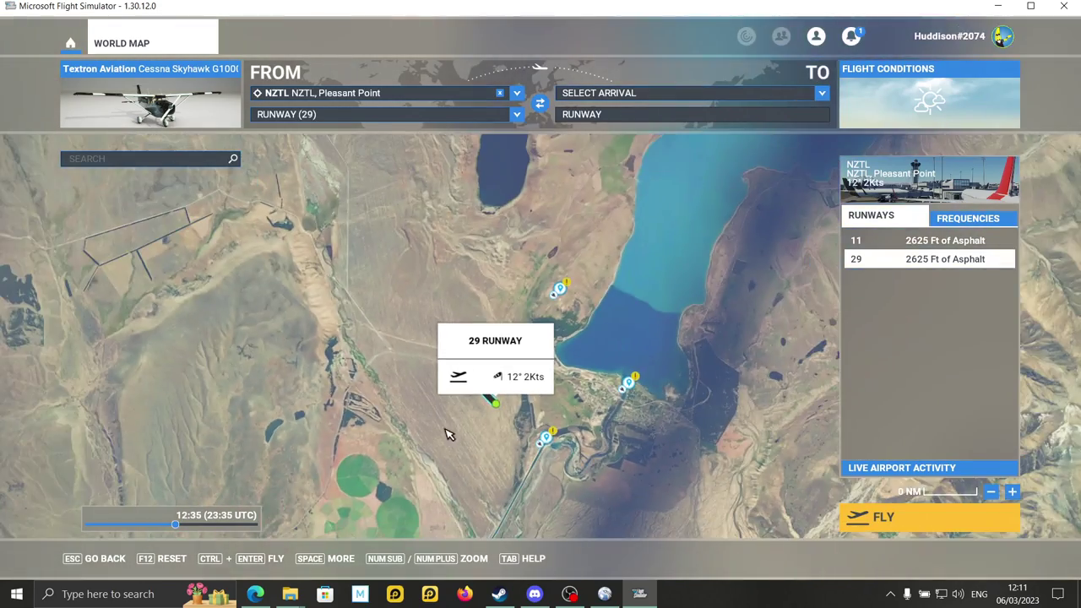
{"action": "scroll", "coordinate": [475, 348], "scroll_direction": "down", "scroll_amount": 3}
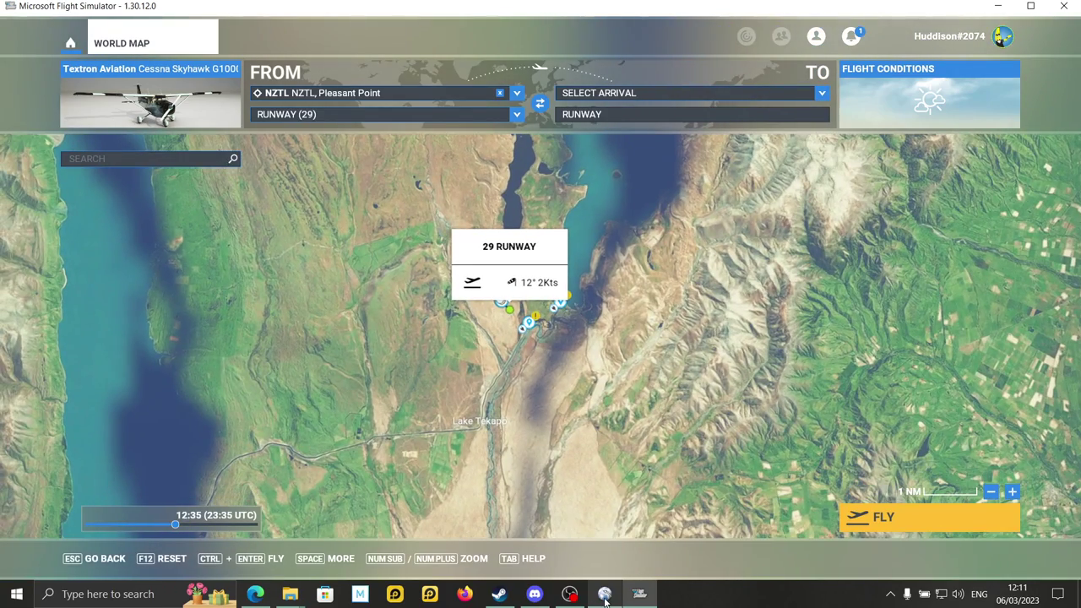
After checking Little Navmap, search the world map for nzqn.
{"action": "left_click", "coordinate": [604, 594]}
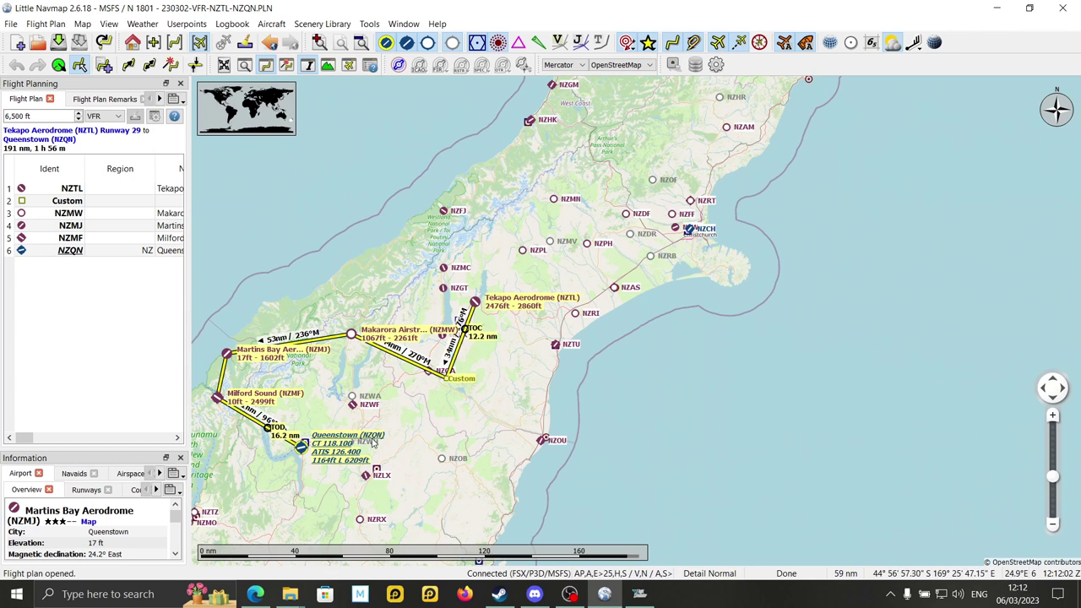
{"action": "left_click", "coordinate": [639, 593]}
{"action": "left_click", "coordinate": [158, 160]}
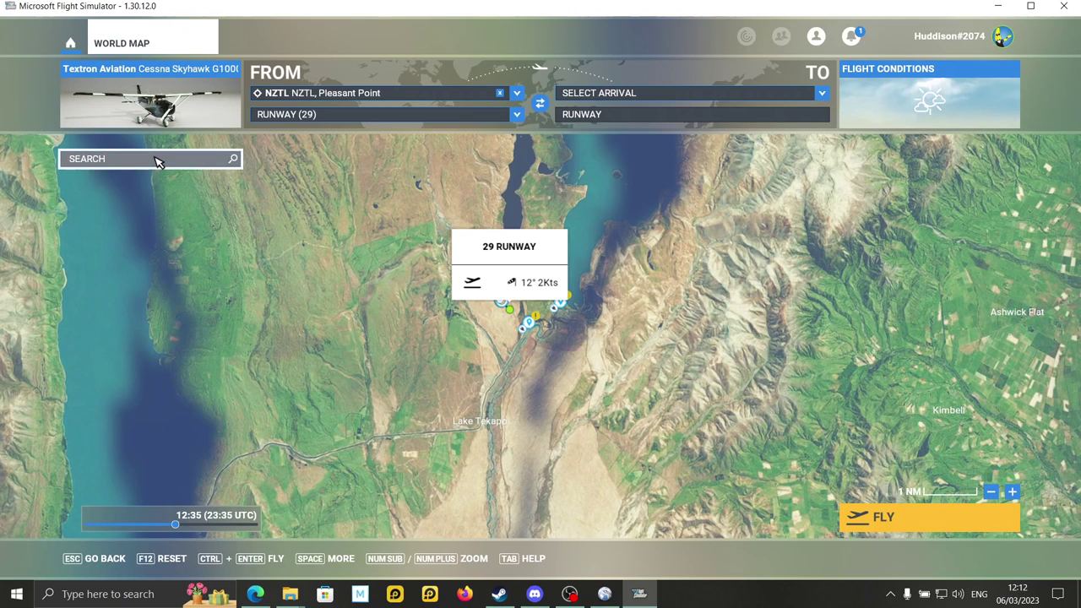
{"action": "type", "text": "nzqn"}
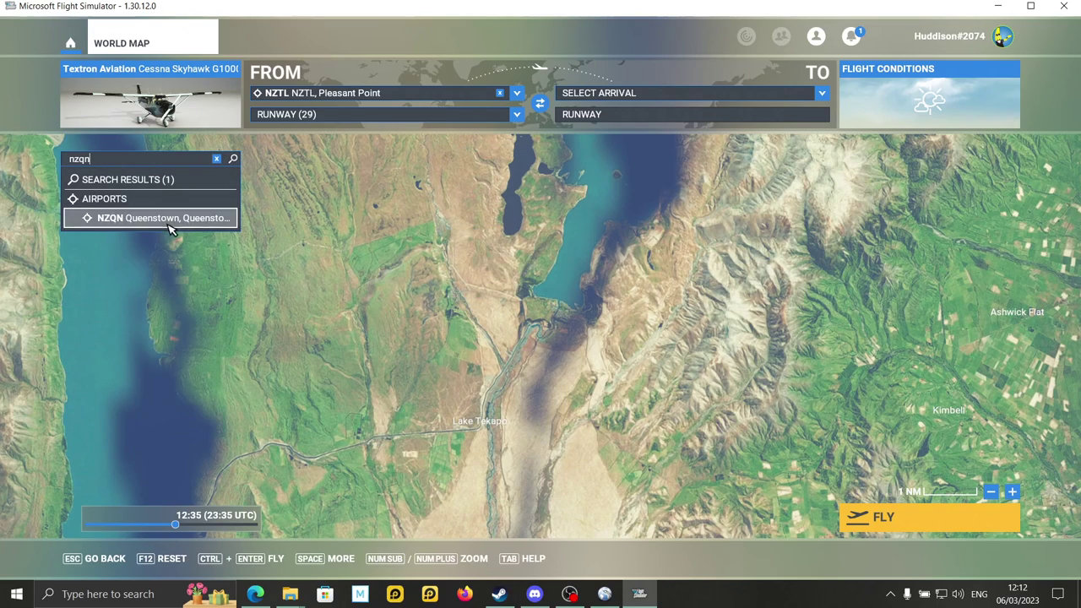
Set Queenstown (NZQN) runway 23 as the arrival, giving a 98 NM direct VFR route.
{"action": "left_click", "coordinate": [155, 218]}
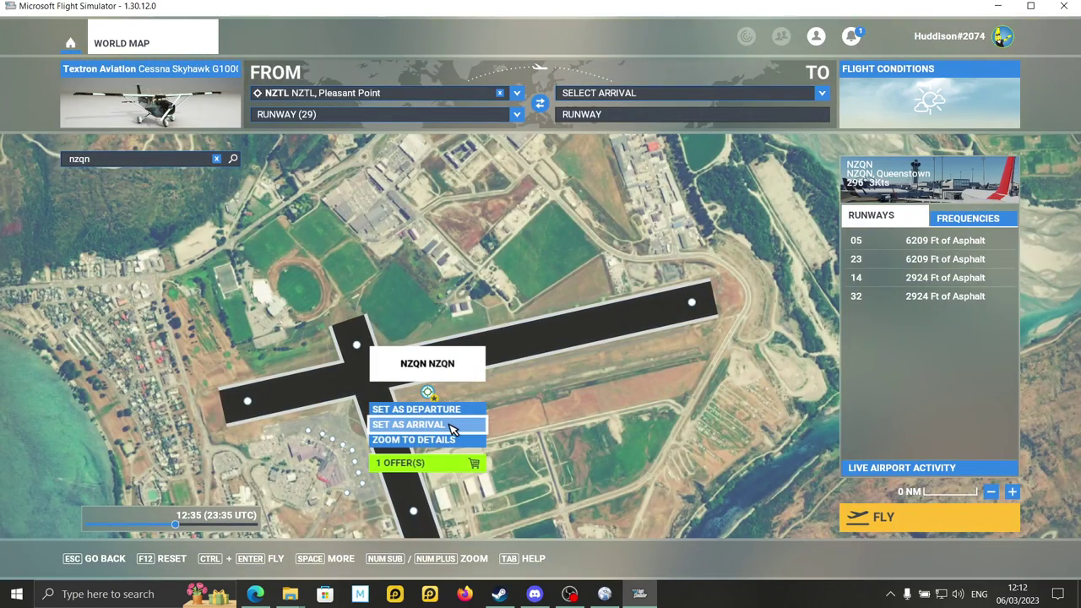
{"action": "left_click", "coordinate": [451, 429]}
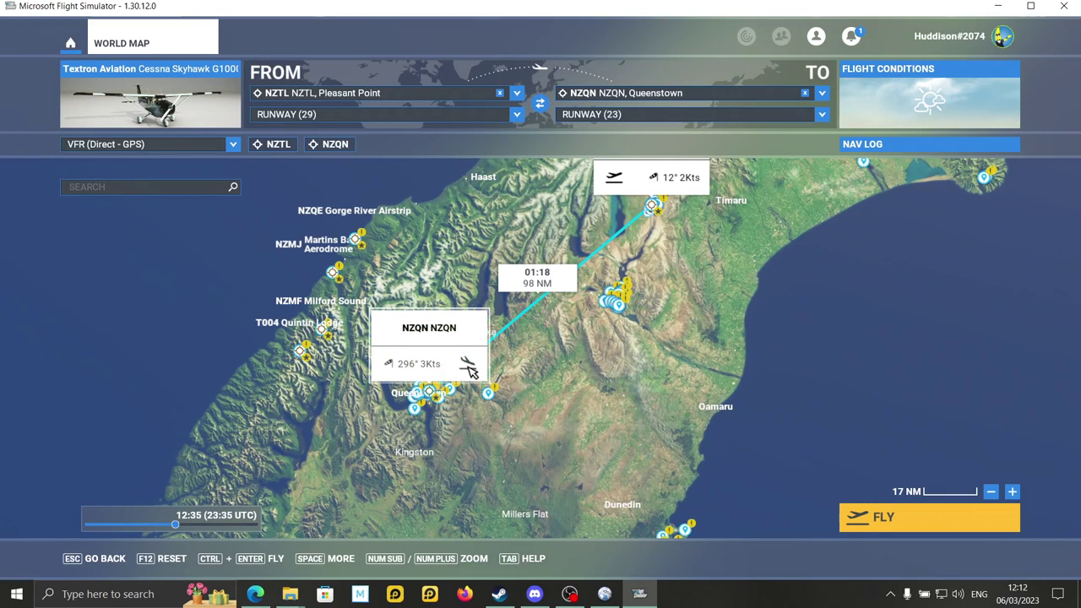
{"action": "scroll", "coordinate": [552, 346], "scroll_direction": "up", "scroll_amount": 1}
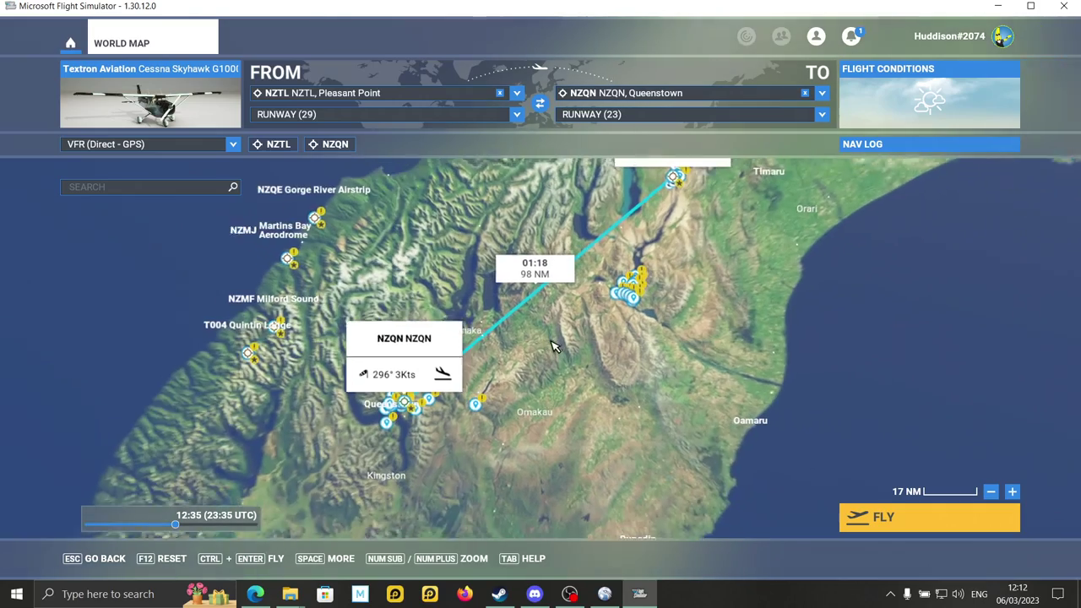
{"action": "scroll", "coordinate": [551, 347], "scroll_direction": "down", "scroll_amount": 1}
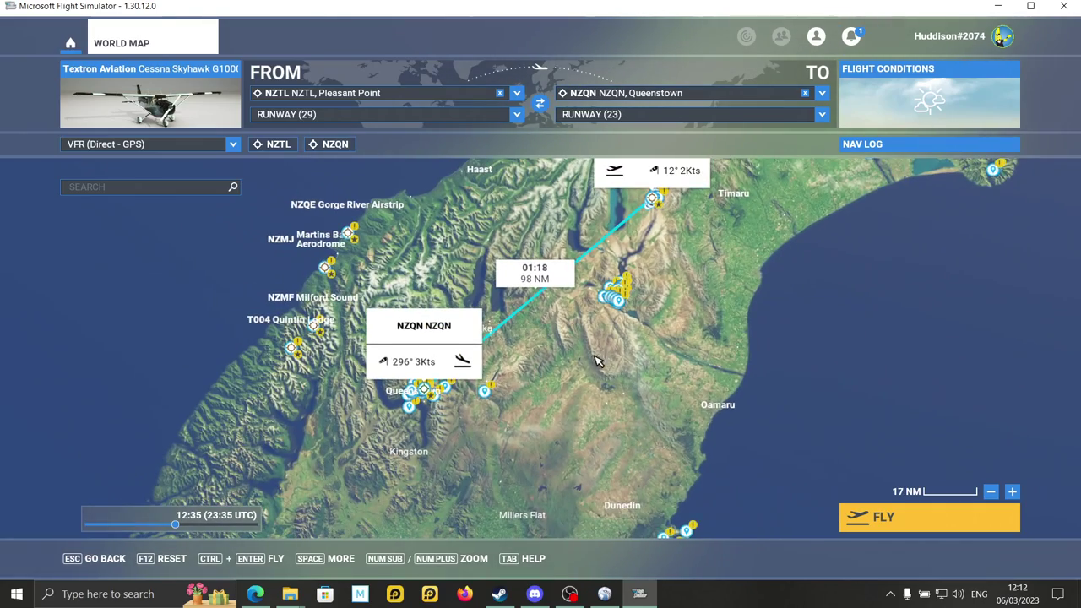
{"action": "left_click_drag", "start_coordinate": [597, 362], "coordinate": [545, 402]}
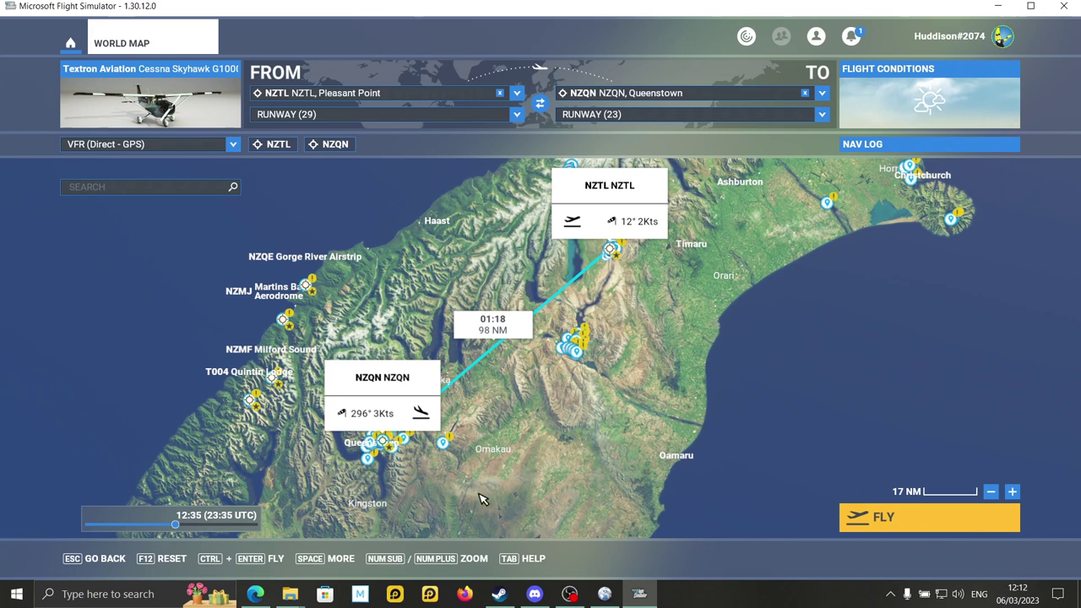
Compare the route with Little Navmap's plan around Makarora and Tekapo.
{"action": "left_click", "coordinate": [605, 594]}
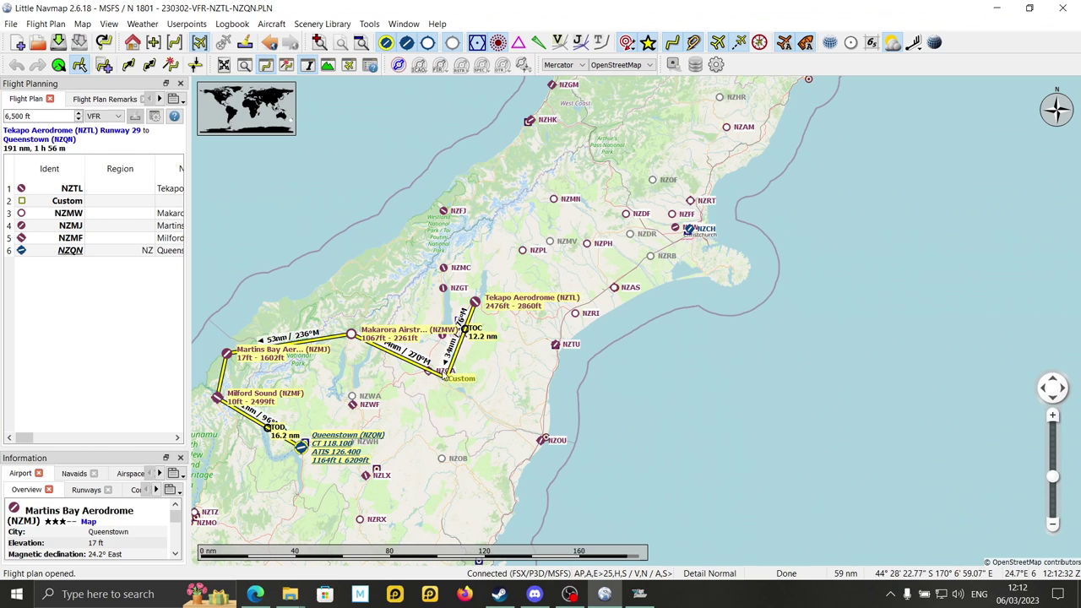
{"action": "scroll", "coordinate": [497, 394], "scroll_direction": "up", "scroll_amount": 2}
{"action": "left_click_drag", "start_coordinate": [479, 389], "coordinate": [607, 386]}
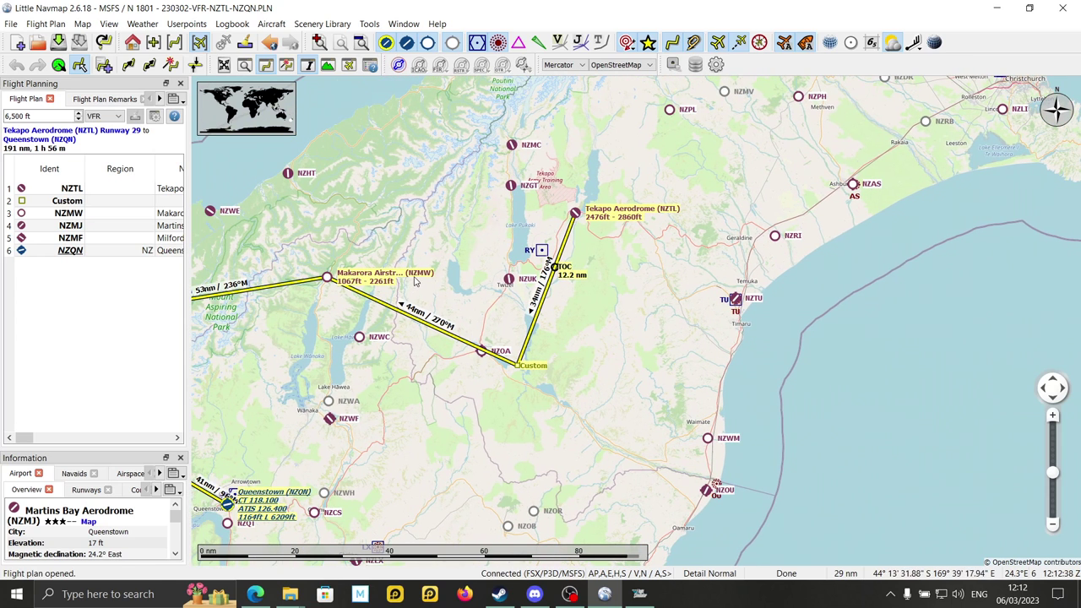
{"action": "left_click", "coordinate": [639, 593]}
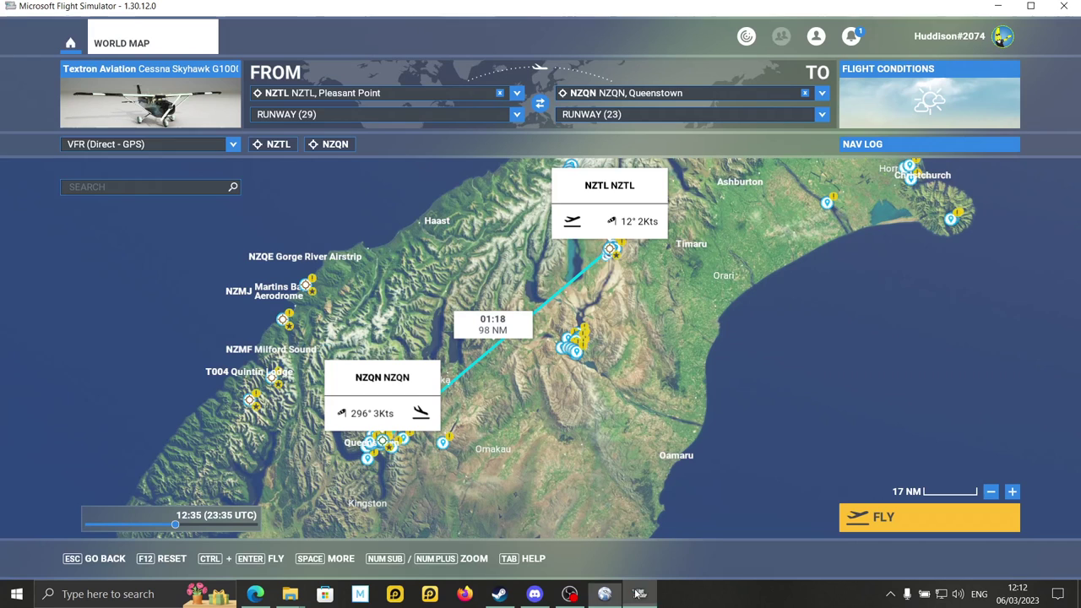
Search 'nzmw' and add Makarora Airstrip (NZMW) to the route as a waypoint.
{"action": "left_click", "coordinate": [180, 189]}
{"action": "type", "text": "n"}
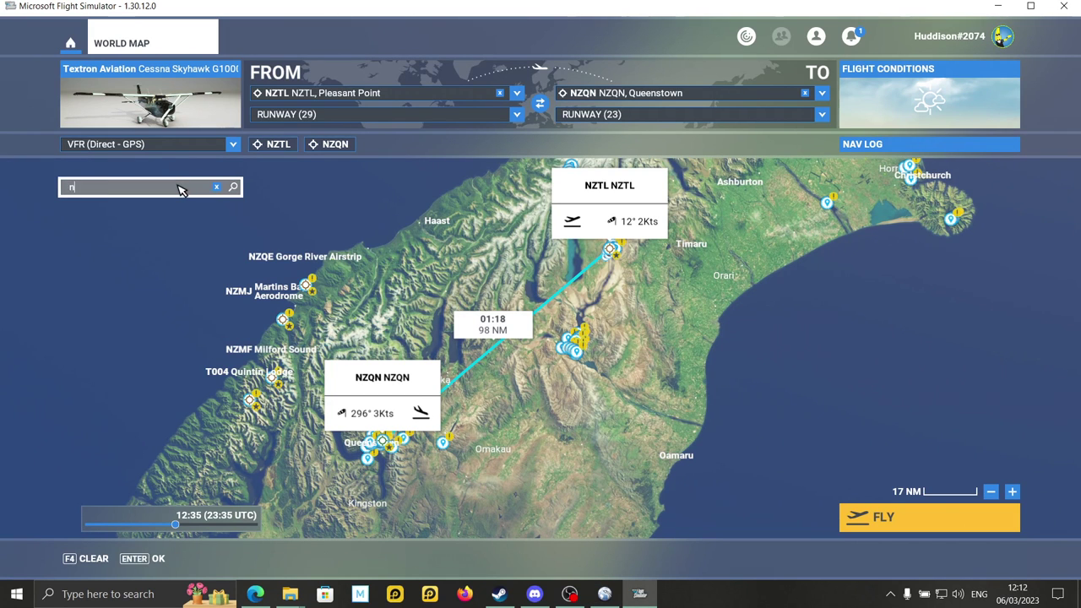
{"action": "type", "text": "zmw"}
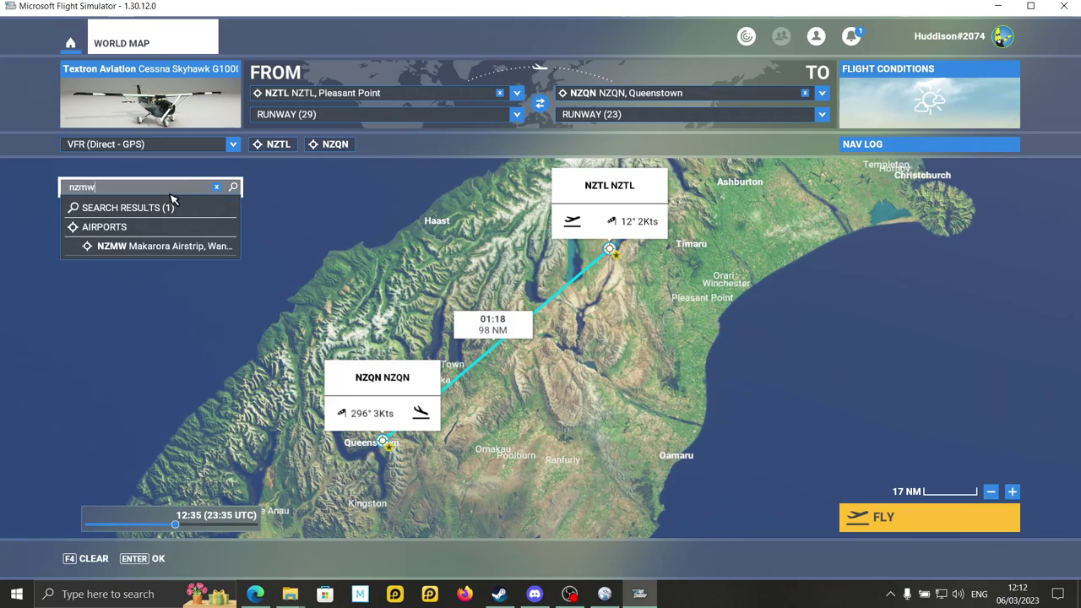
{"action": "left_click", "coordinate": [169, 246]}
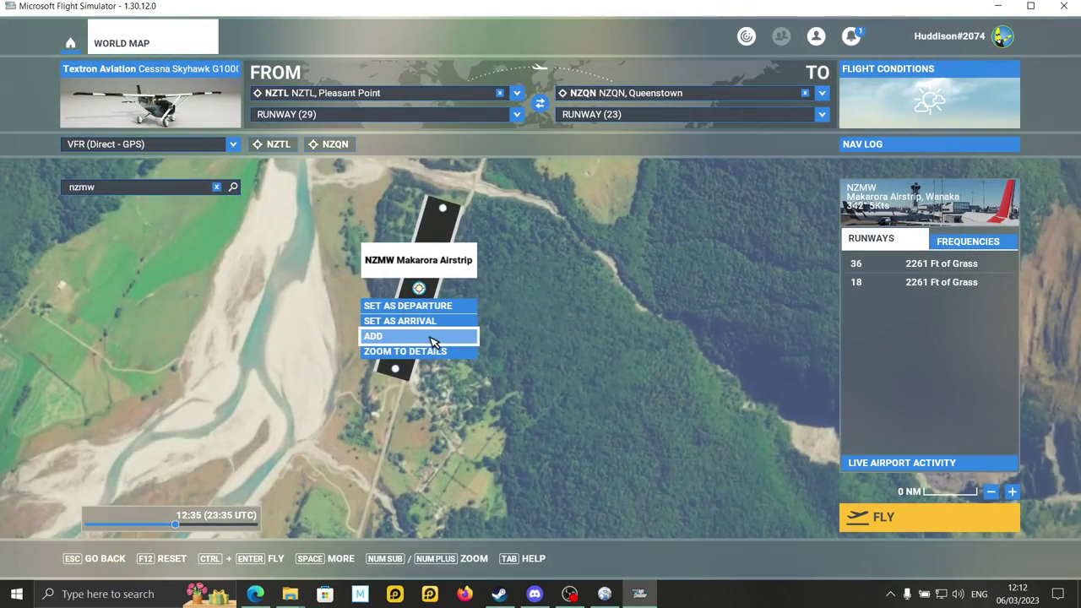
{"action": "left_click", "coordinate": [430, 340]}
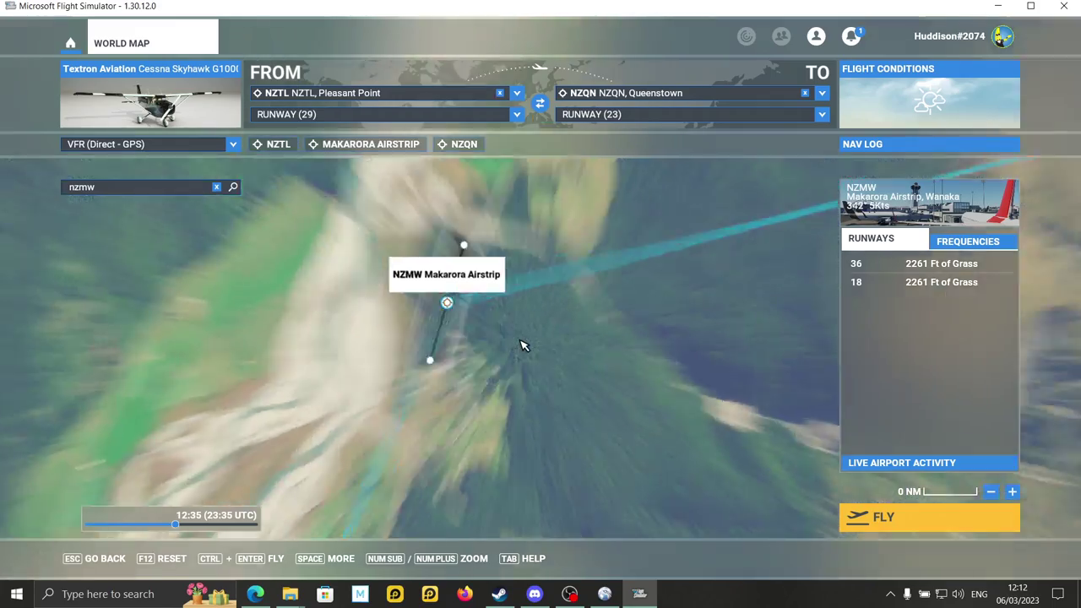
Review the new 109 NM route on the map and compare it with Little Navmap.
{"action": "scroll", "coordinate": [531, 350], "scroll_direction": "down", "scroll_amount": 5}
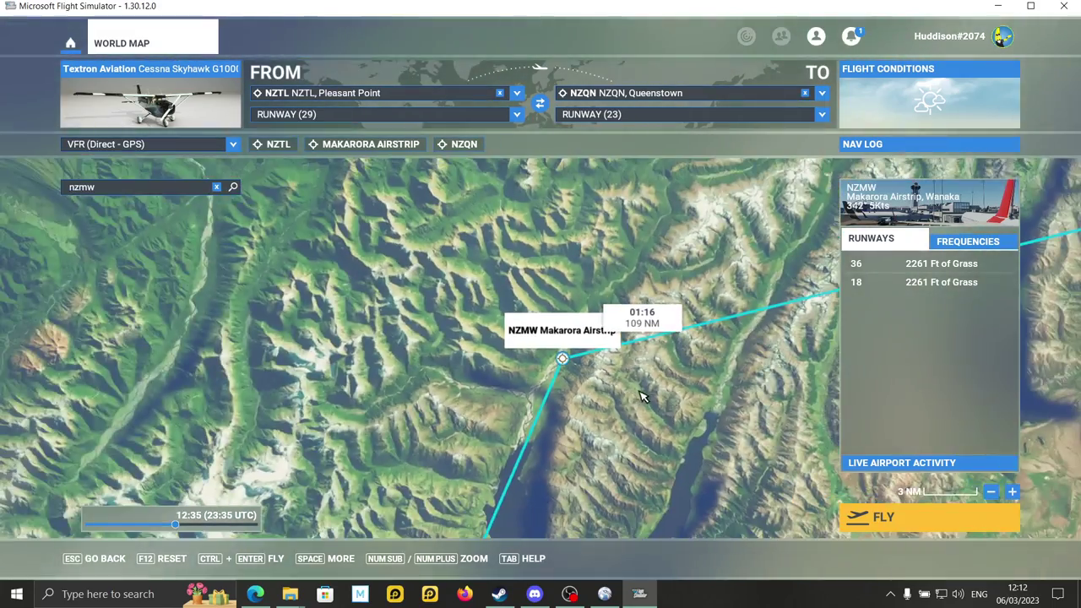
{"action": "left_click_drag", "start_coordinate": [642, 397], "coordinate": [365, 330]}
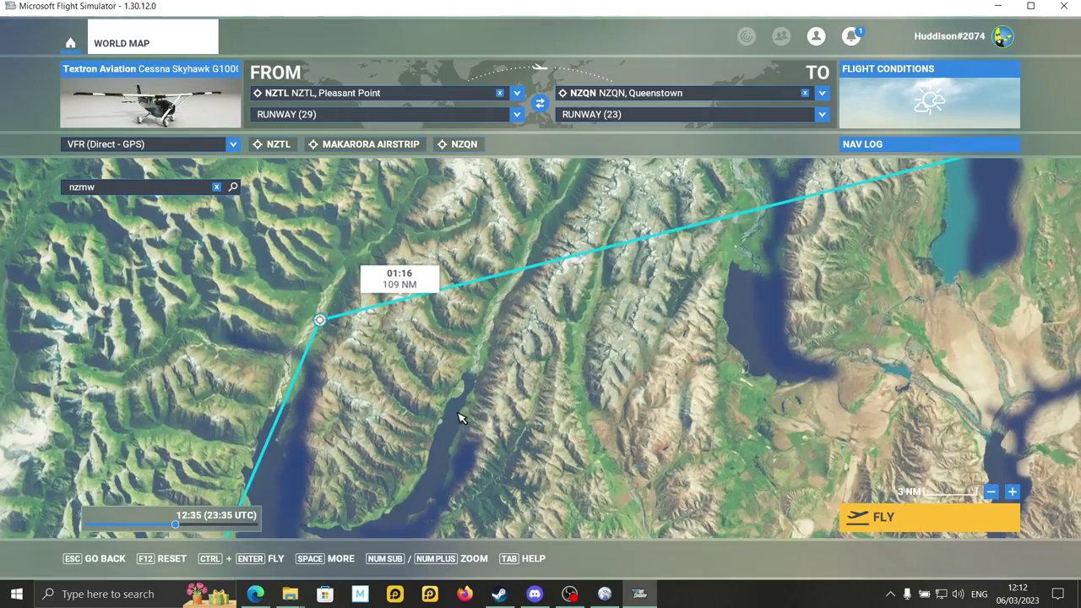
{"action": "scroll", "coordinate": [532, 371], "scroll_direction": "down", "scroll_amount": 5}
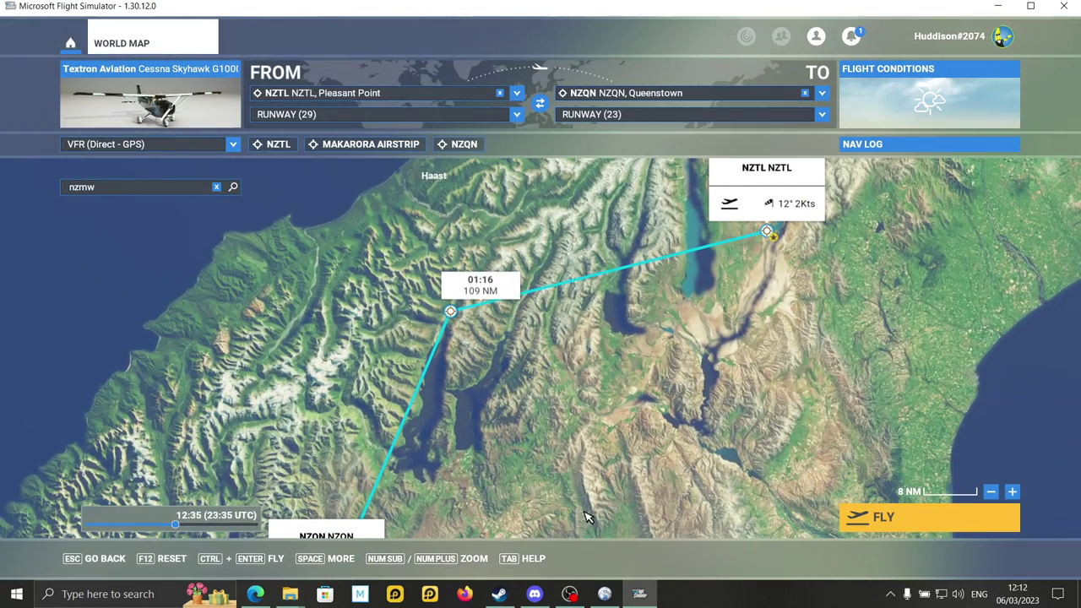
{"action": "left_click", "coordinate": [604, 594]}
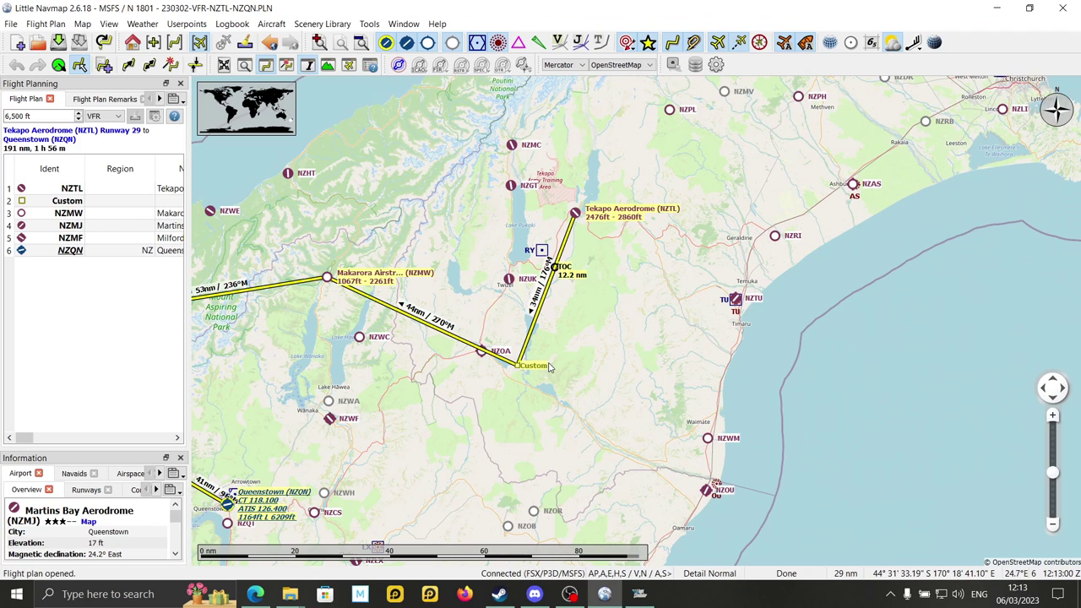
Zoom and pan Little Navmap to centre the Custom waypoint beside Lake Benmore near Omarama.
{"action": "scroll", "coordinate": [547, 369], "scroll_direction": "up", "scroll_amount": 3}
{"action": "scroll", "coordinate": [523, 369], "scroll_direction": "down", "scroll_amount": 2}
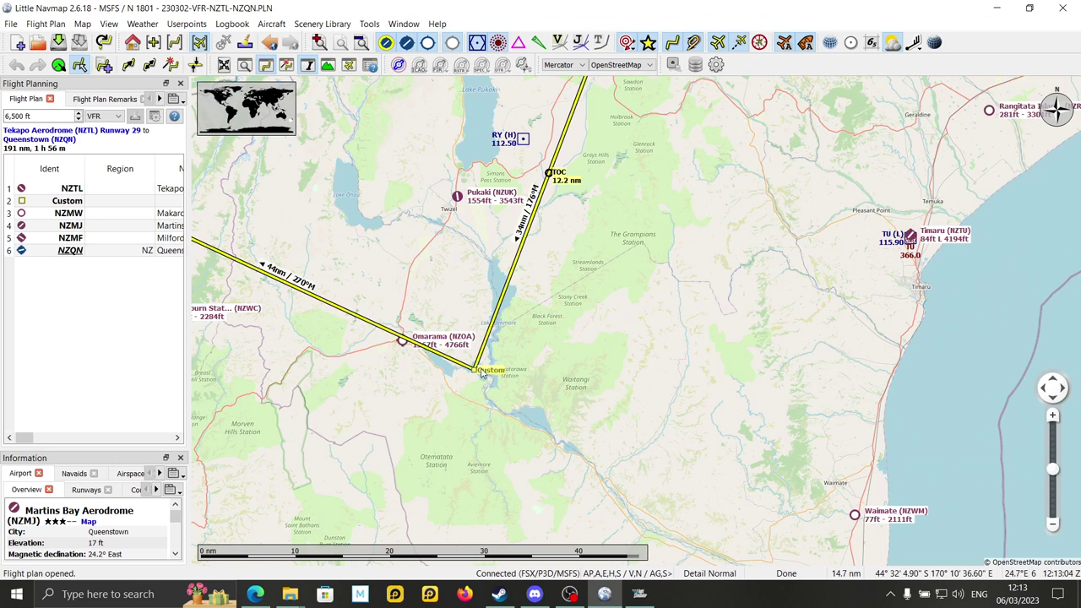
{"action": "scroll", "coordinate": [500, 374], "scroll_direction": "up", "scroll_amount": 2}
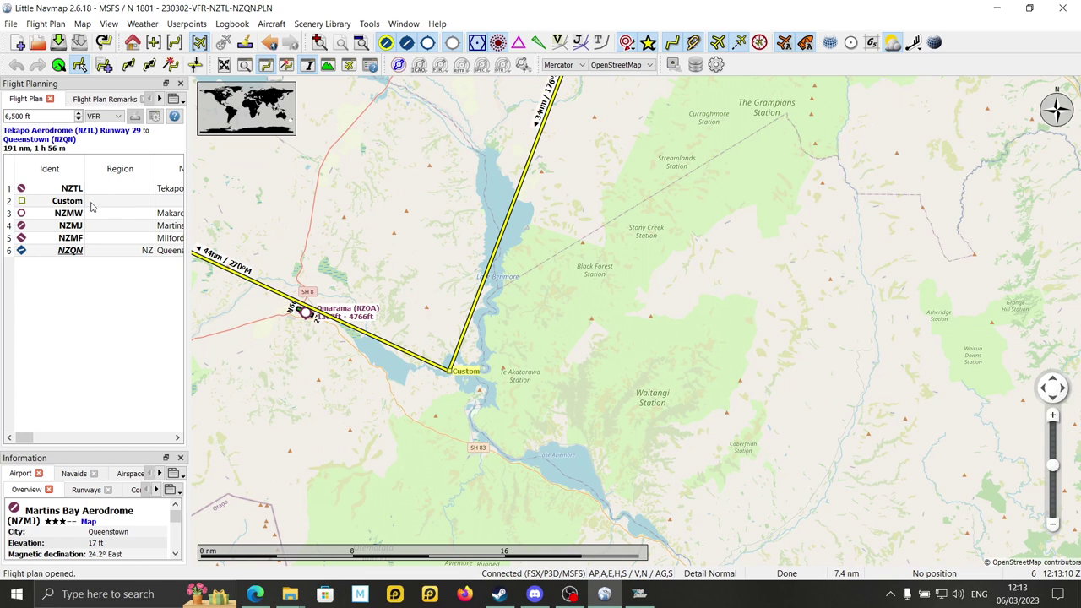
{"action": "left_click_drag", "start_coordinate": [369, 293], "coordinate": [402, 292]}
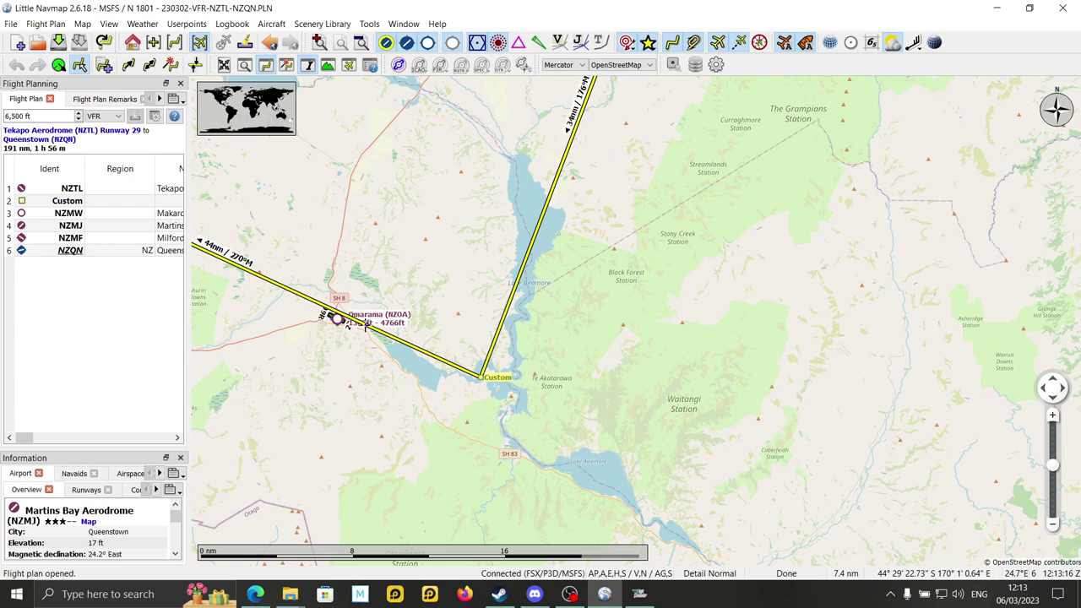
{"action": "left_click", "coordinate": [640, 593]}
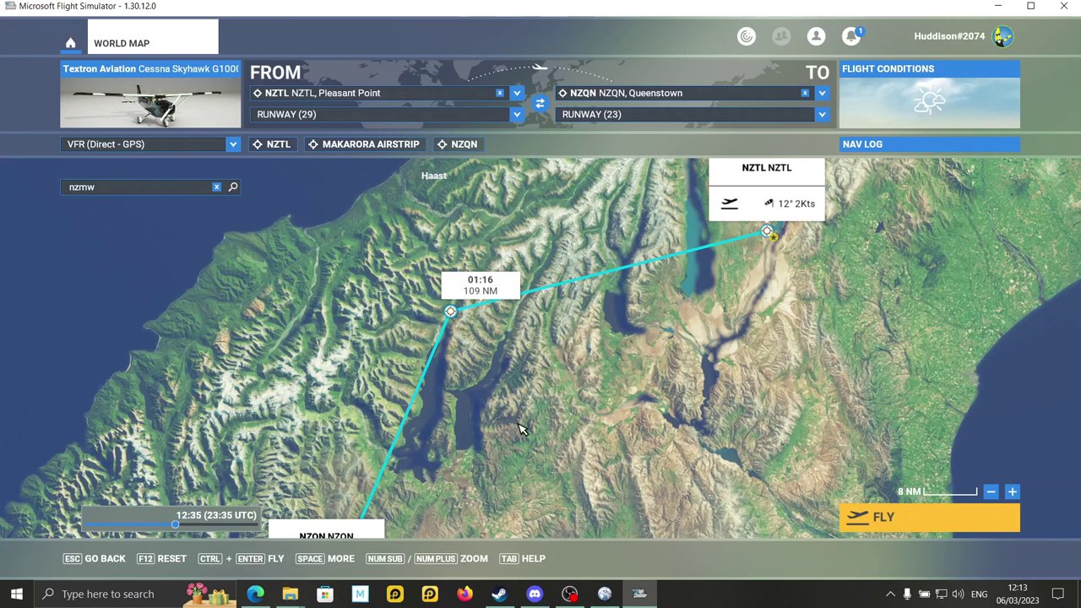
Clear the airport search and zoom the world map into the Omarama/Lake Benmore area.
{"action": "left_click", "coordinate": [216, 188]}
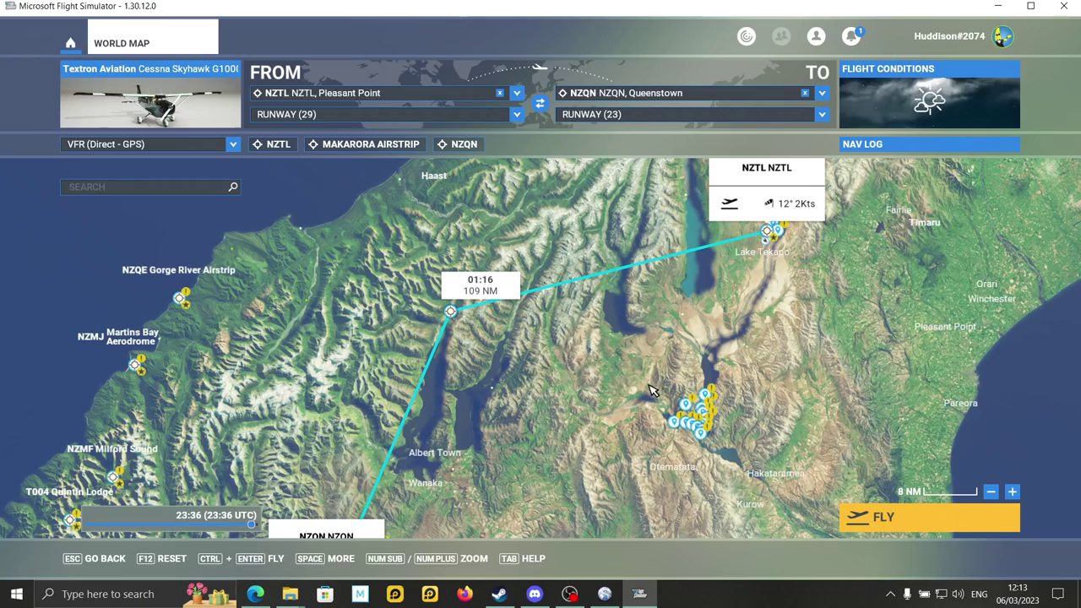
{"action": "scroll", "coordinate": [650, 390], "scroll_direction": "up", "scroll_amount": 5}
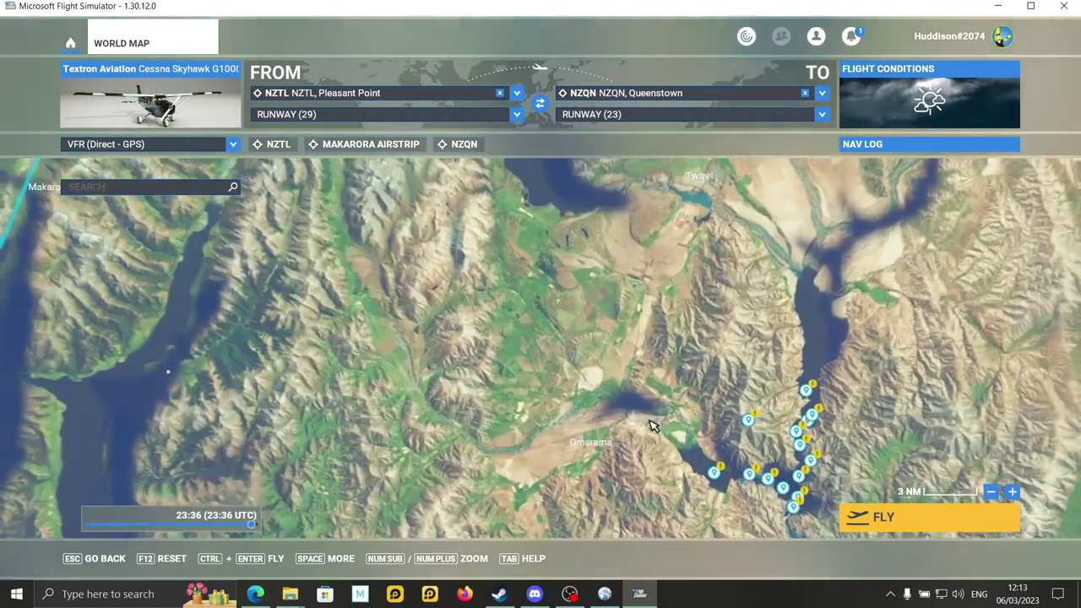
{"action": "scroll", "coordinate": [650, 424], "scroll_direction": "up", "scroll_amount": 3}
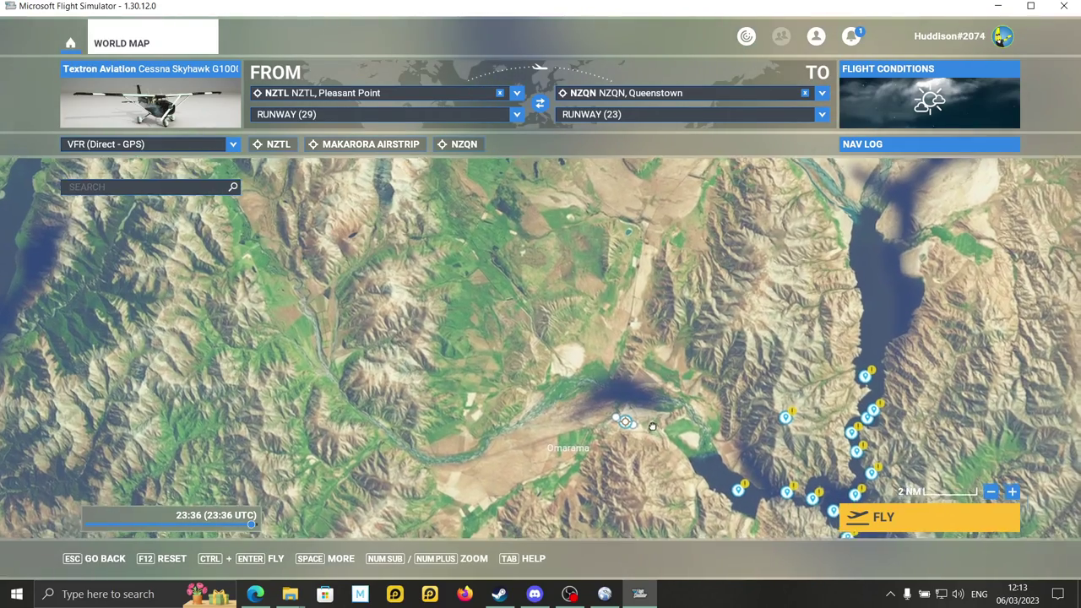
{"action": "scroll", "coordinate": [652, 426], "scroll_direction": "down", "scroll_amount": 3}
Match Little Navmap's Custom waypoint, then add Turnagain Island as a waypoint, making 134 NM.
{"action": "left_click", "coordinate": [613, 594]}
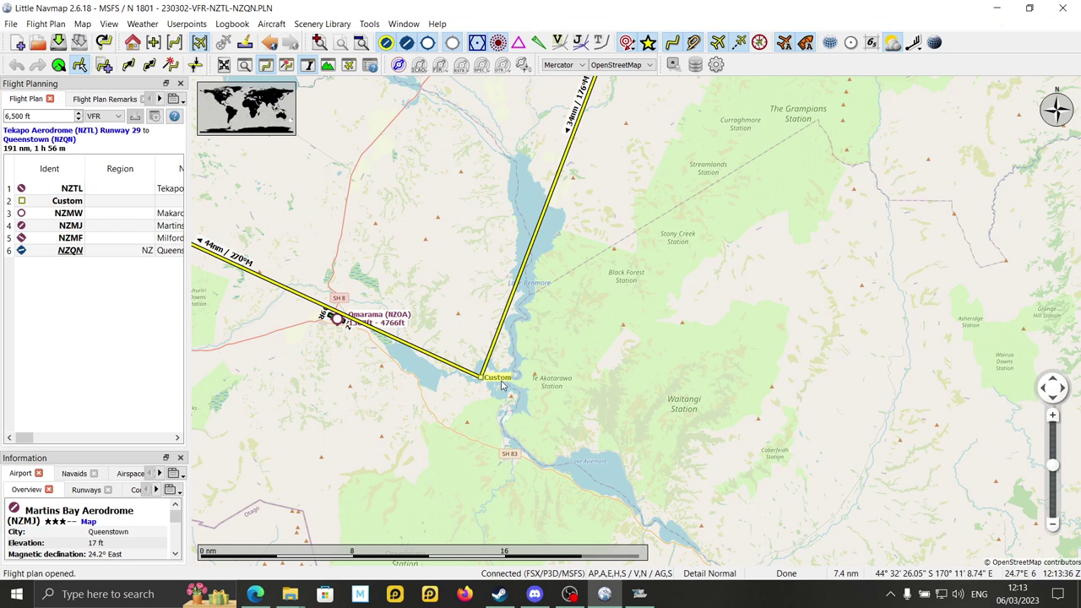
{"action": "scroll", "coordinate": [501, 385], "scroll_direction": "up", "scroll_amount": 2}
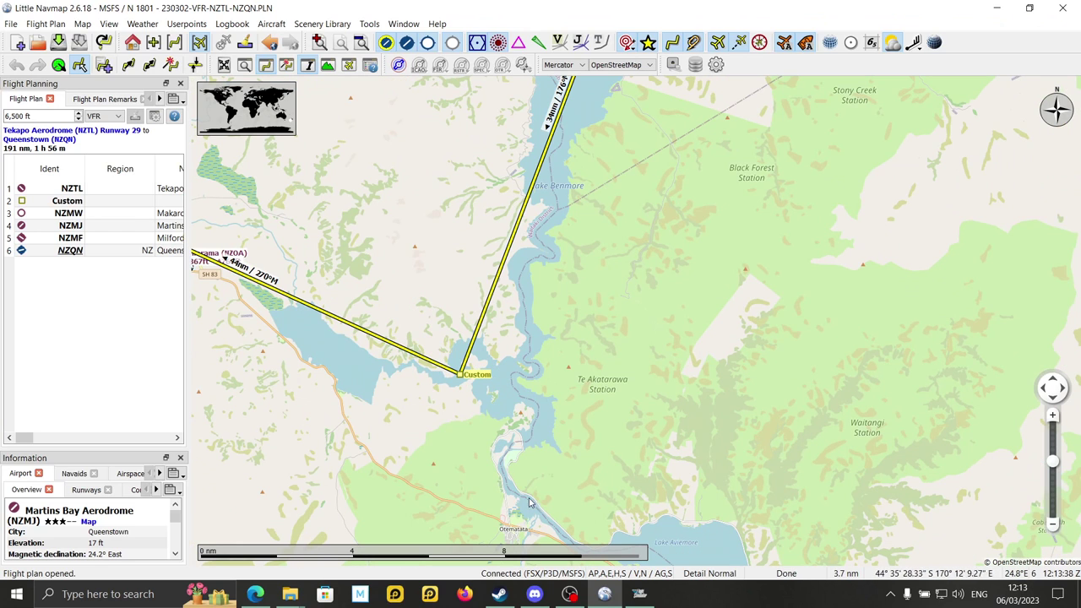
{"action": "left_click", "coordinate": [639, 593]}
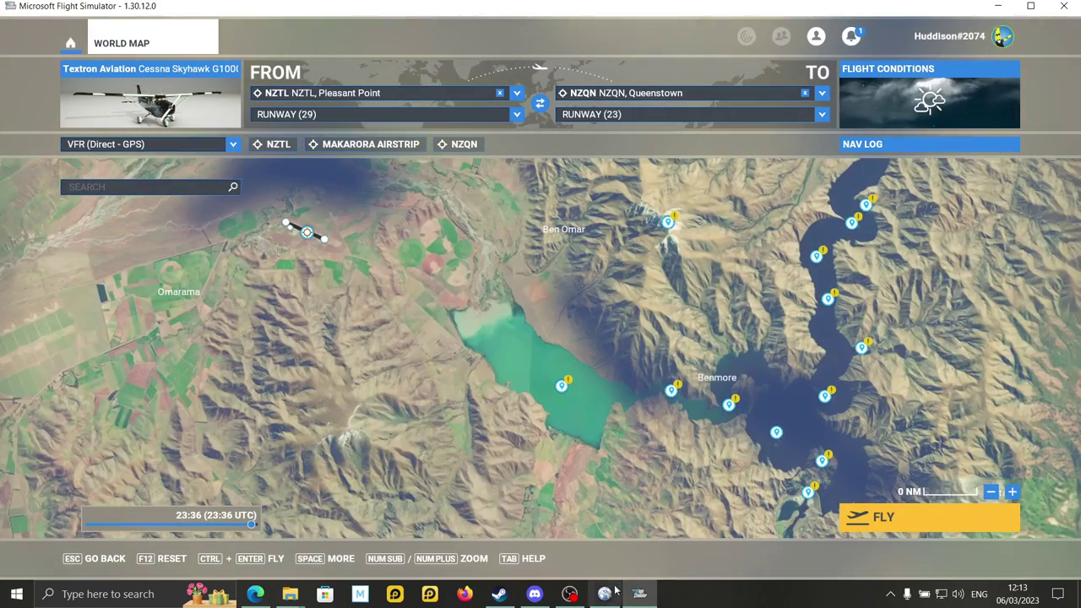
{"action": "left_click", "coordinate": [609, 594]}
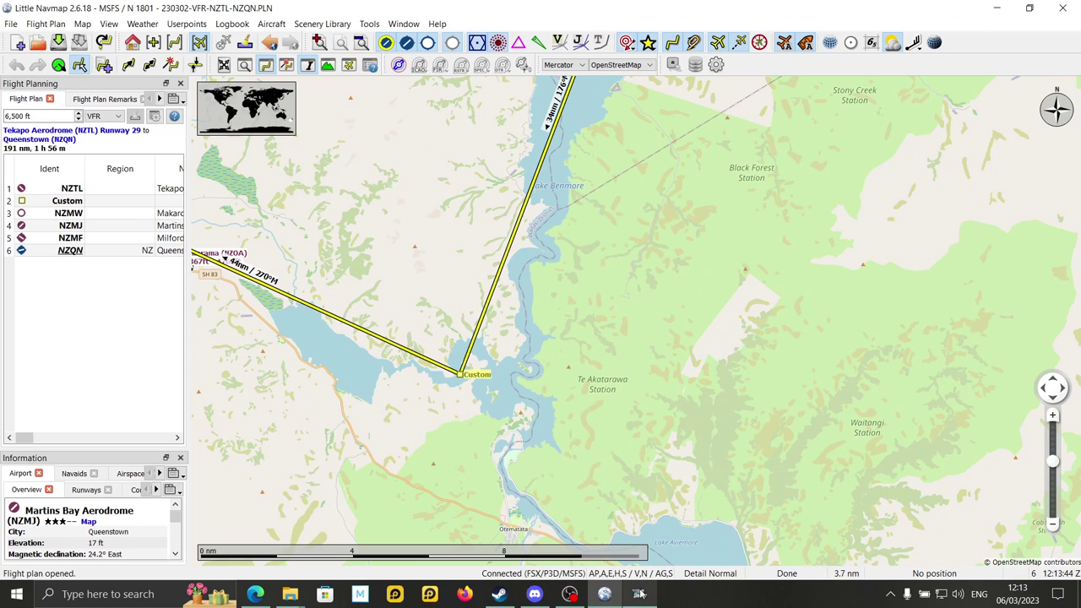
{"action": "left_click", "coordinate": [640, 594]}
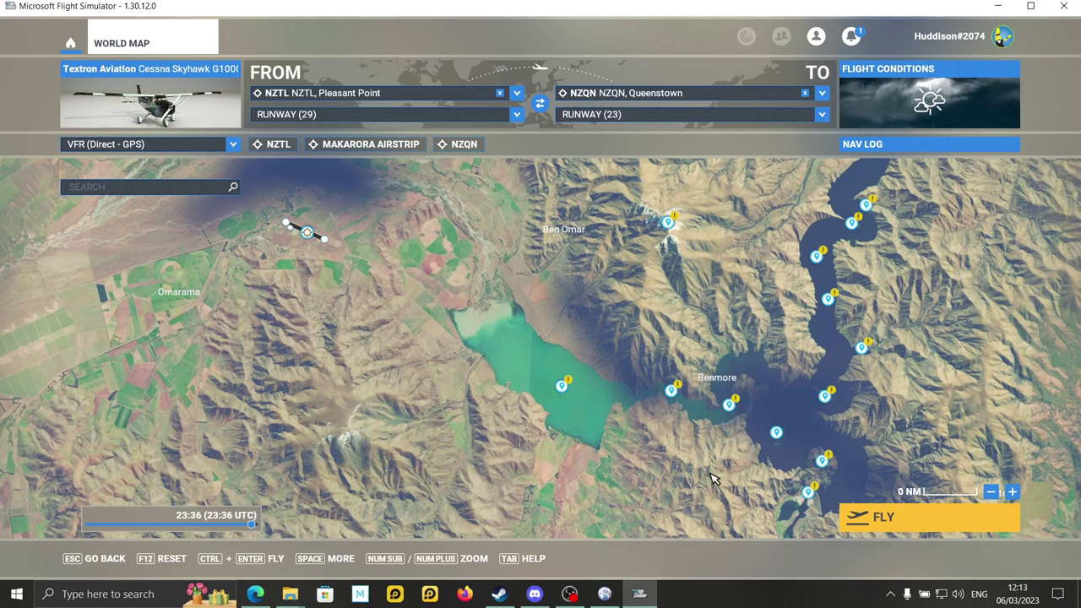
{"action": "left_click", "coordinate": [729, 406]}
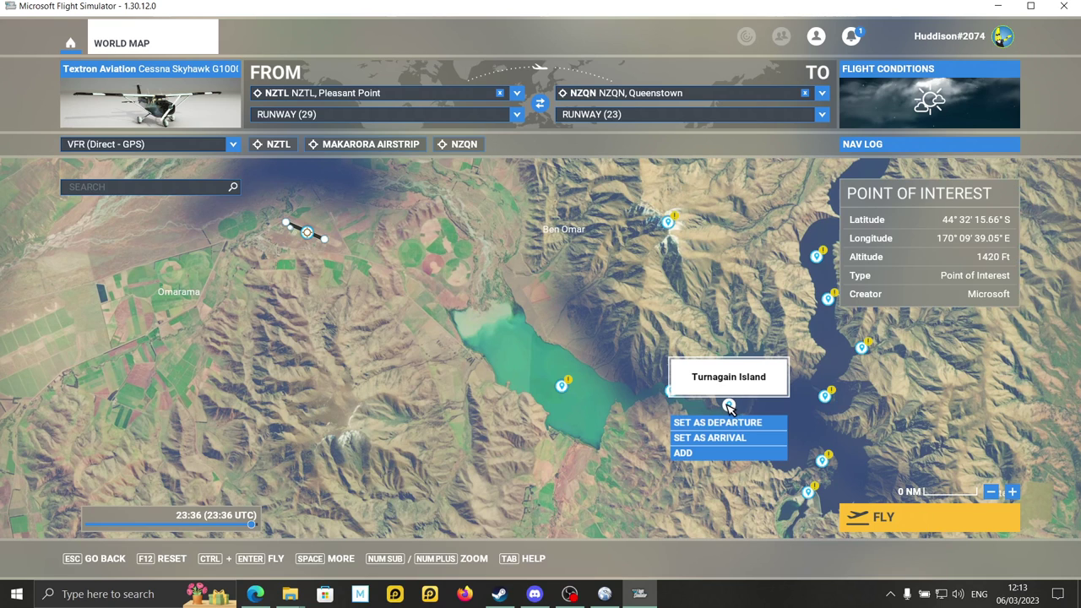
{"action": "left_click", "coordinate": [736, 452]}
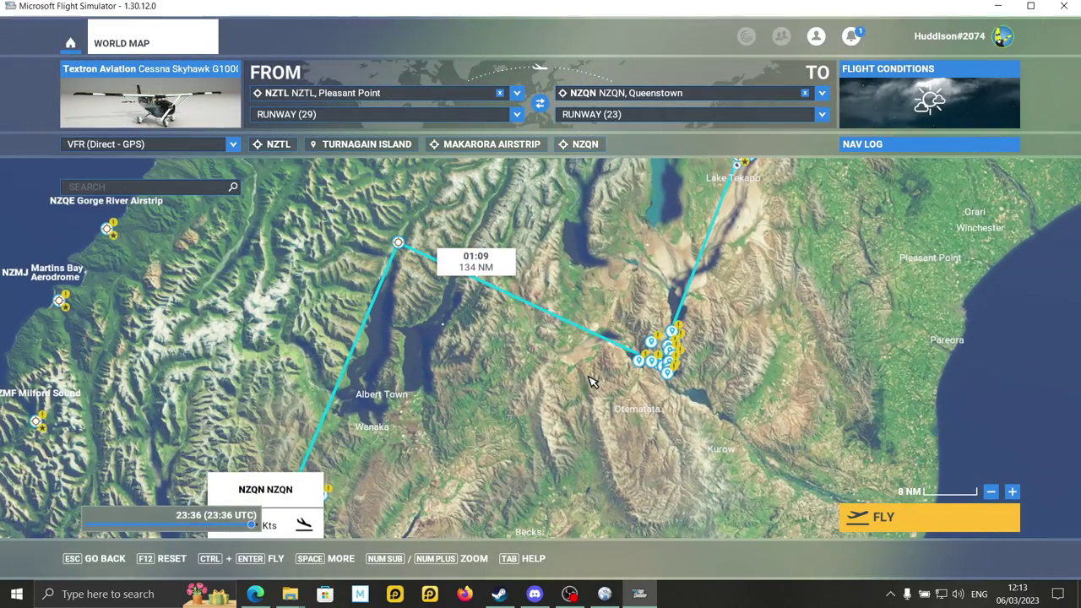
{"action": "left_click", "coordinate": [604, 593]}
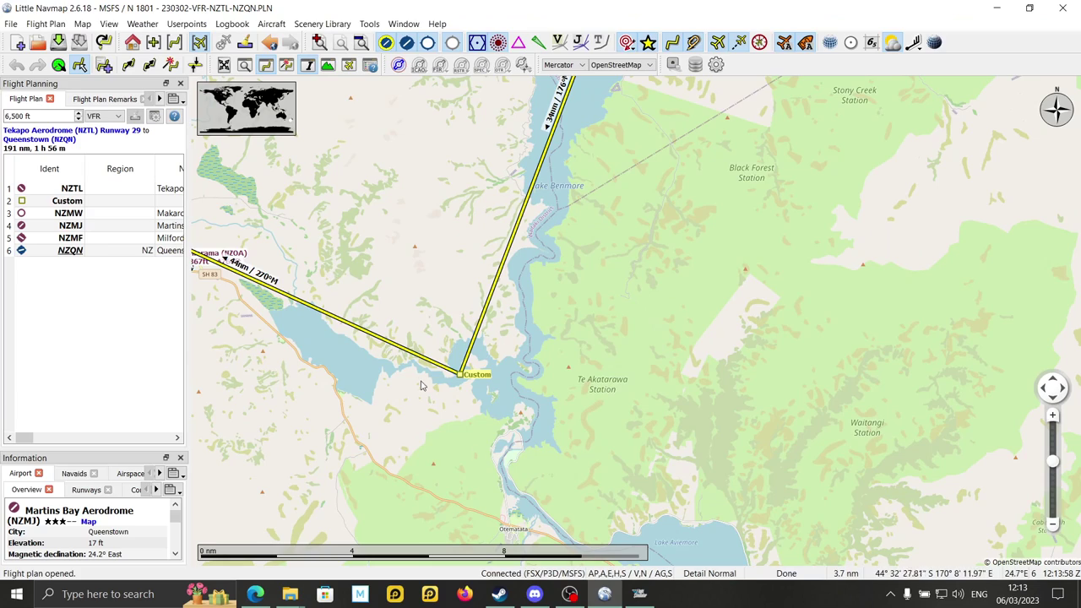
{"action": "scroll", "coordinate": [371, 365], "scroll_direction": "down", "scroll_amount": 2}
{"action": "scroll", "coordinate": [487, 342], "scroll_direction": "down", "scroll_amount": 2}
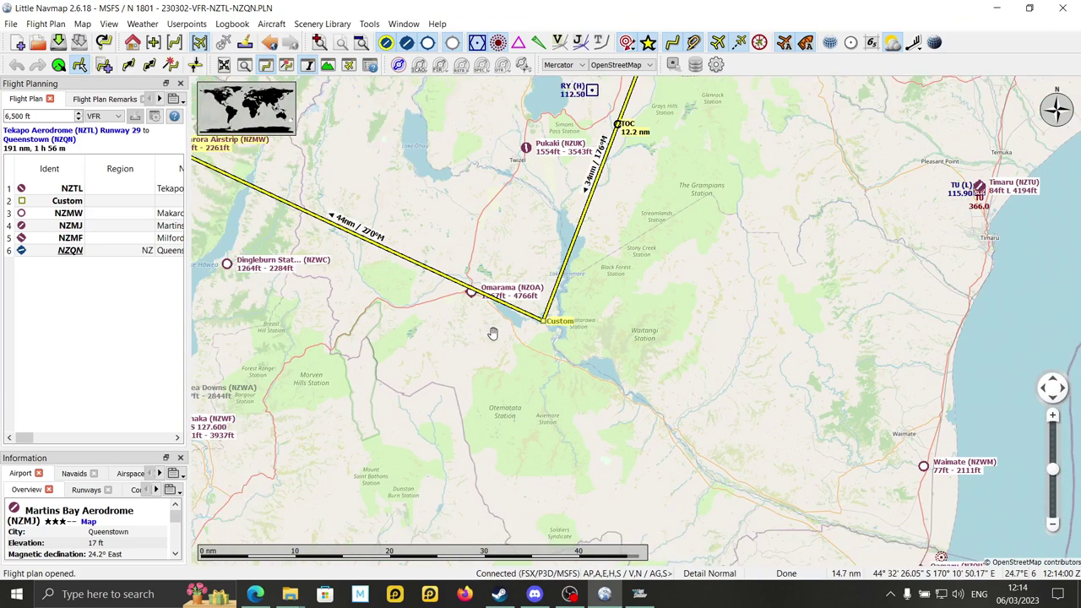
{"action": "scroll", "coordinate": [492, 334], "scroll_direction": "down", "scroll_amount": 4}
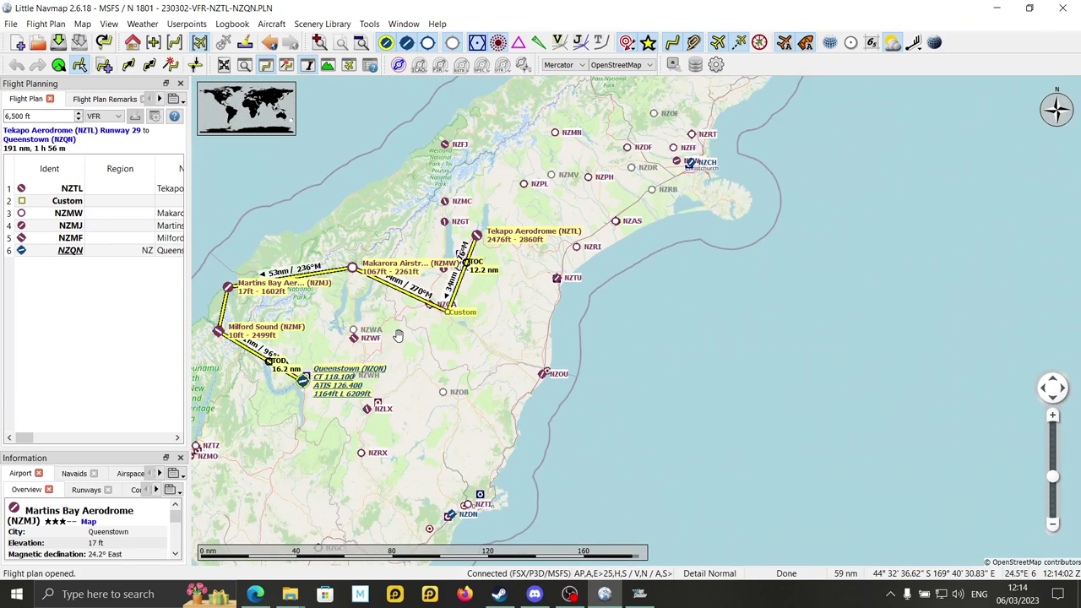
{"action": "left_click_drag", "start_coordinate": [398, 336], "coordinate": [451, 347]}
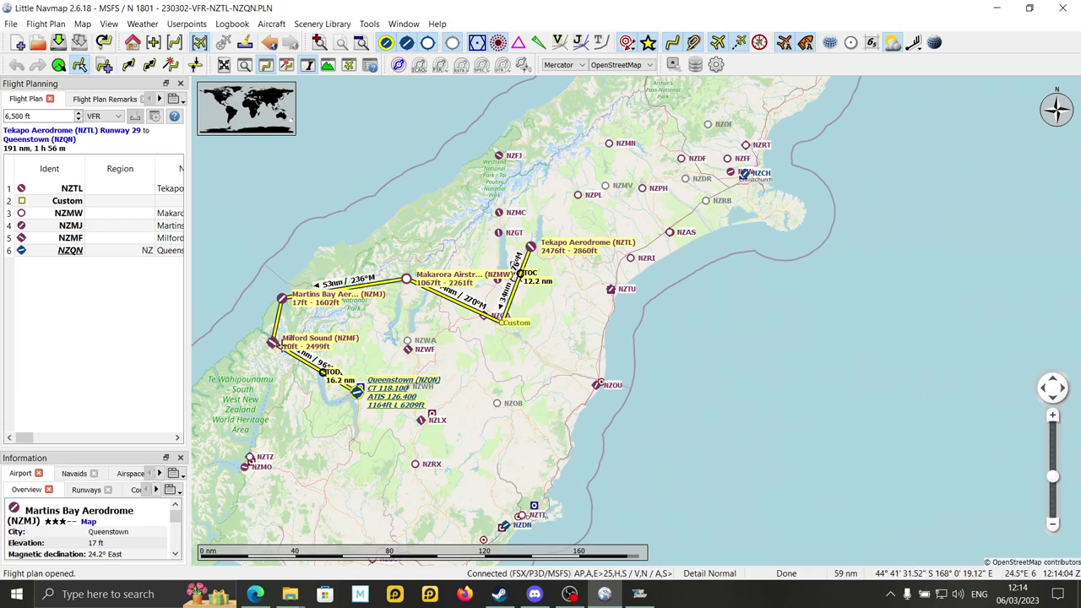
{"action": "left_click", "coordinate": [639, 593]}
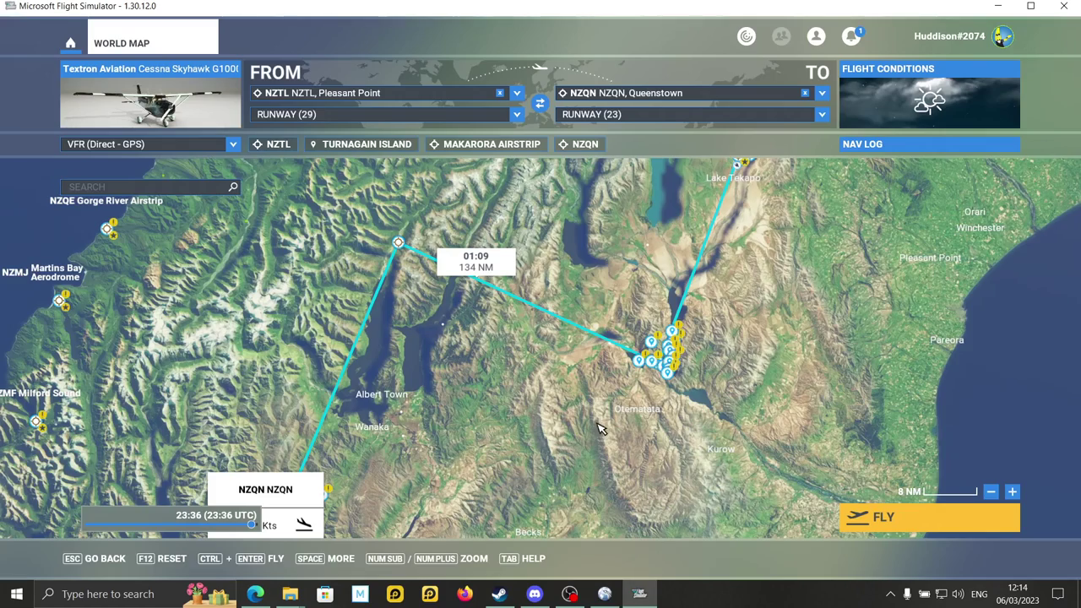
{"action": "scroll", "coordinate": [545, 418], "scroll_direction": "up", "scroll_amount": 3}
{"action": "scroll", "coordinate": [545, 418], "scroll_direction": "down", "scroll_amount": 2}
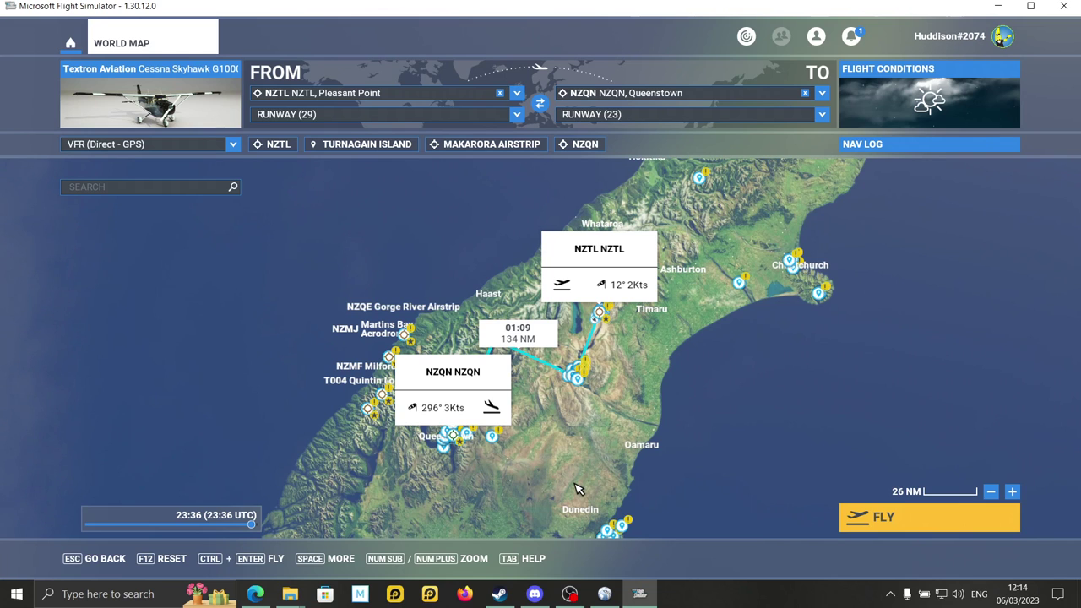
{"action": "left_click", "coordinate": [534, 594]}
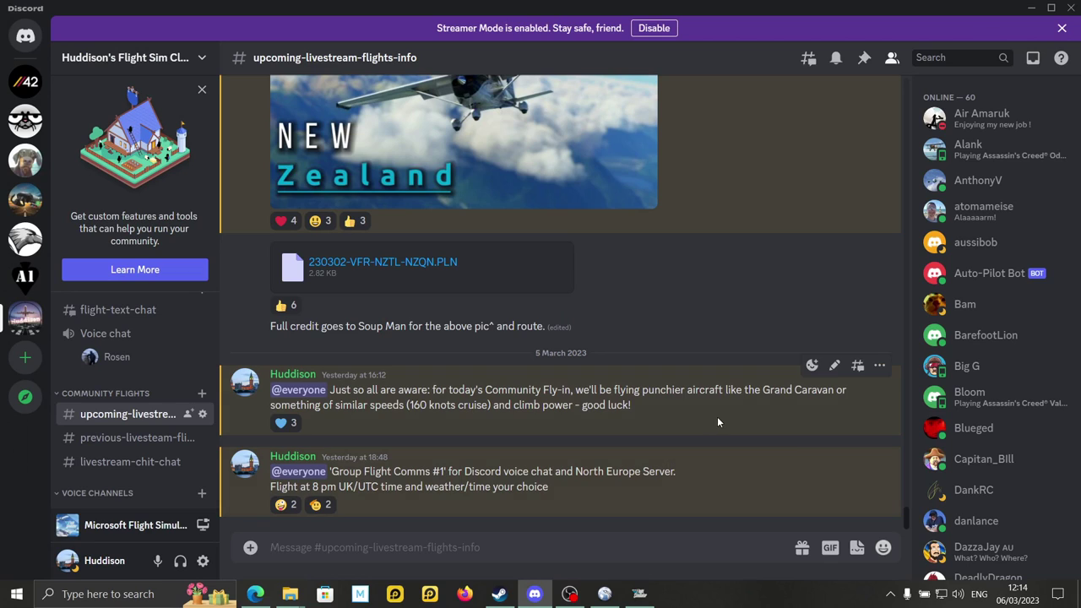